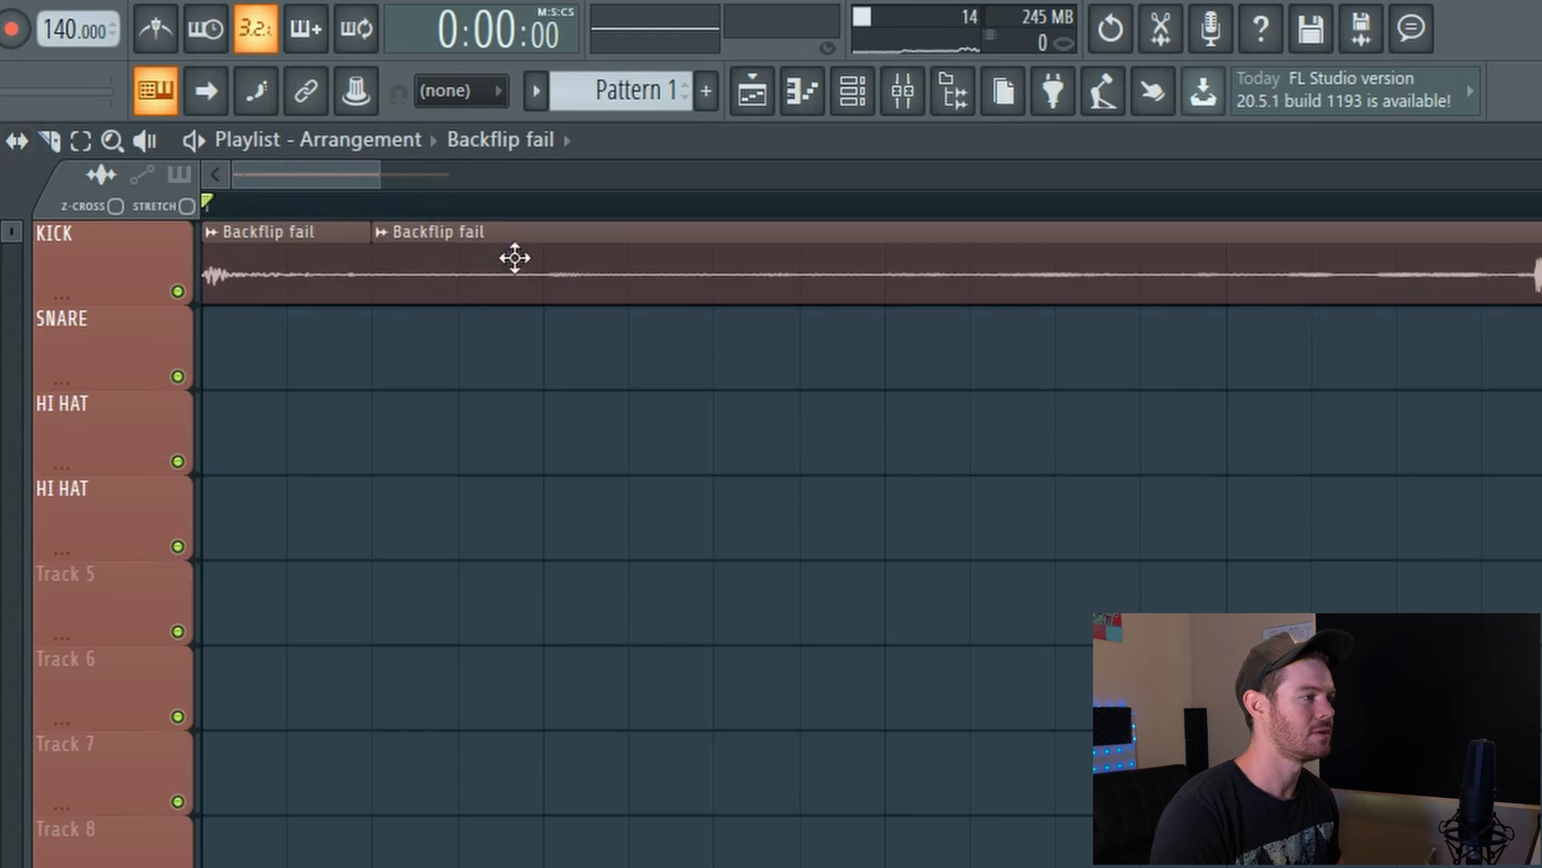
Keep only the short opening hit of the Backflip fail sample on the KICK track and audition it.
left_click_drag(380, 174, 278, 175)
left_click_drag(213, 254, 252, 258)
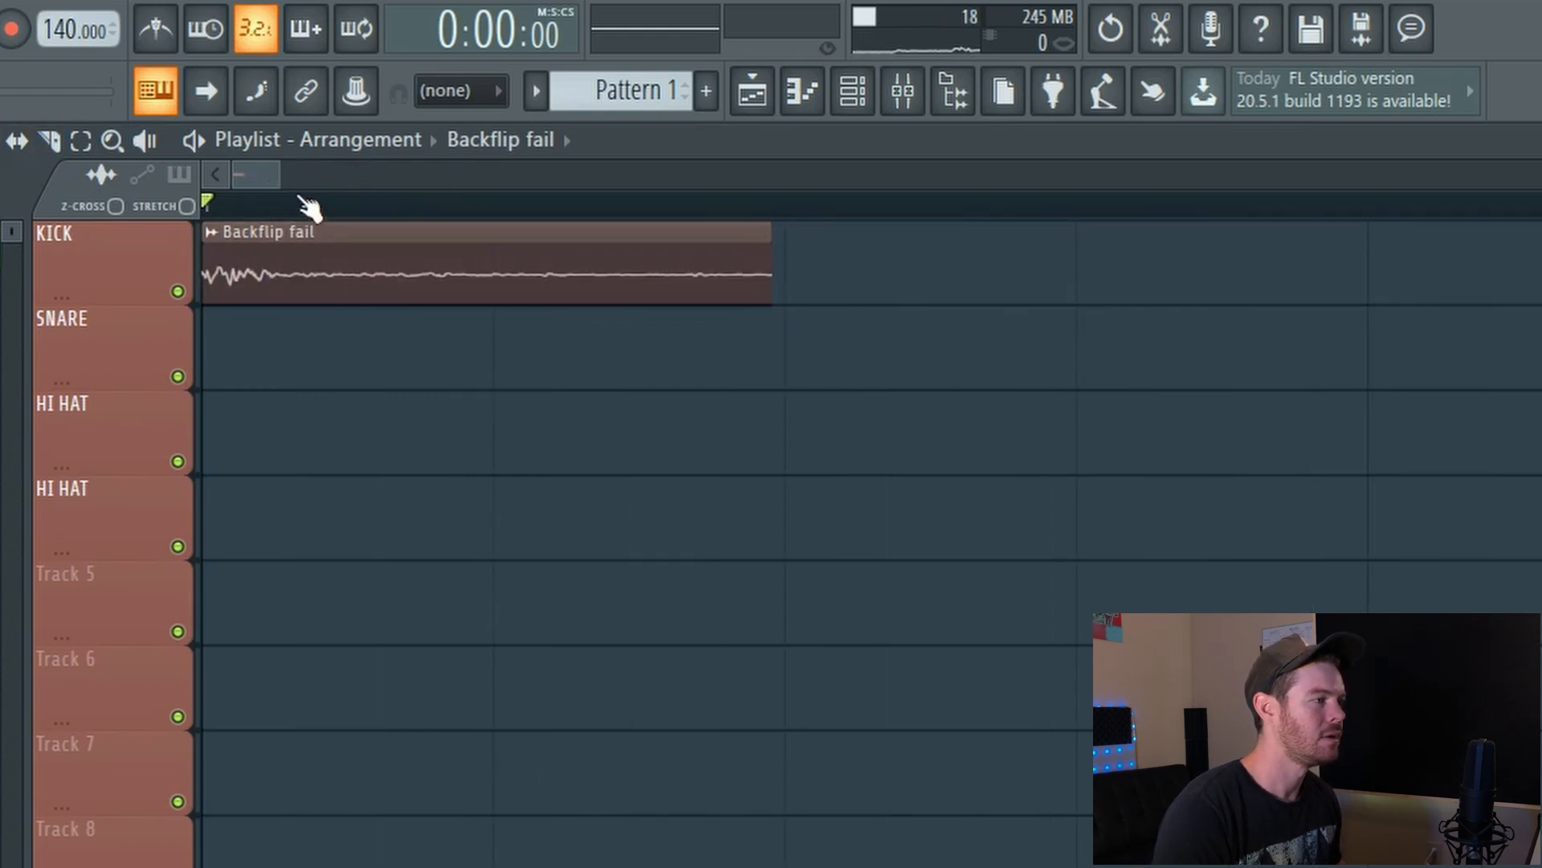
key("space")
key("space")
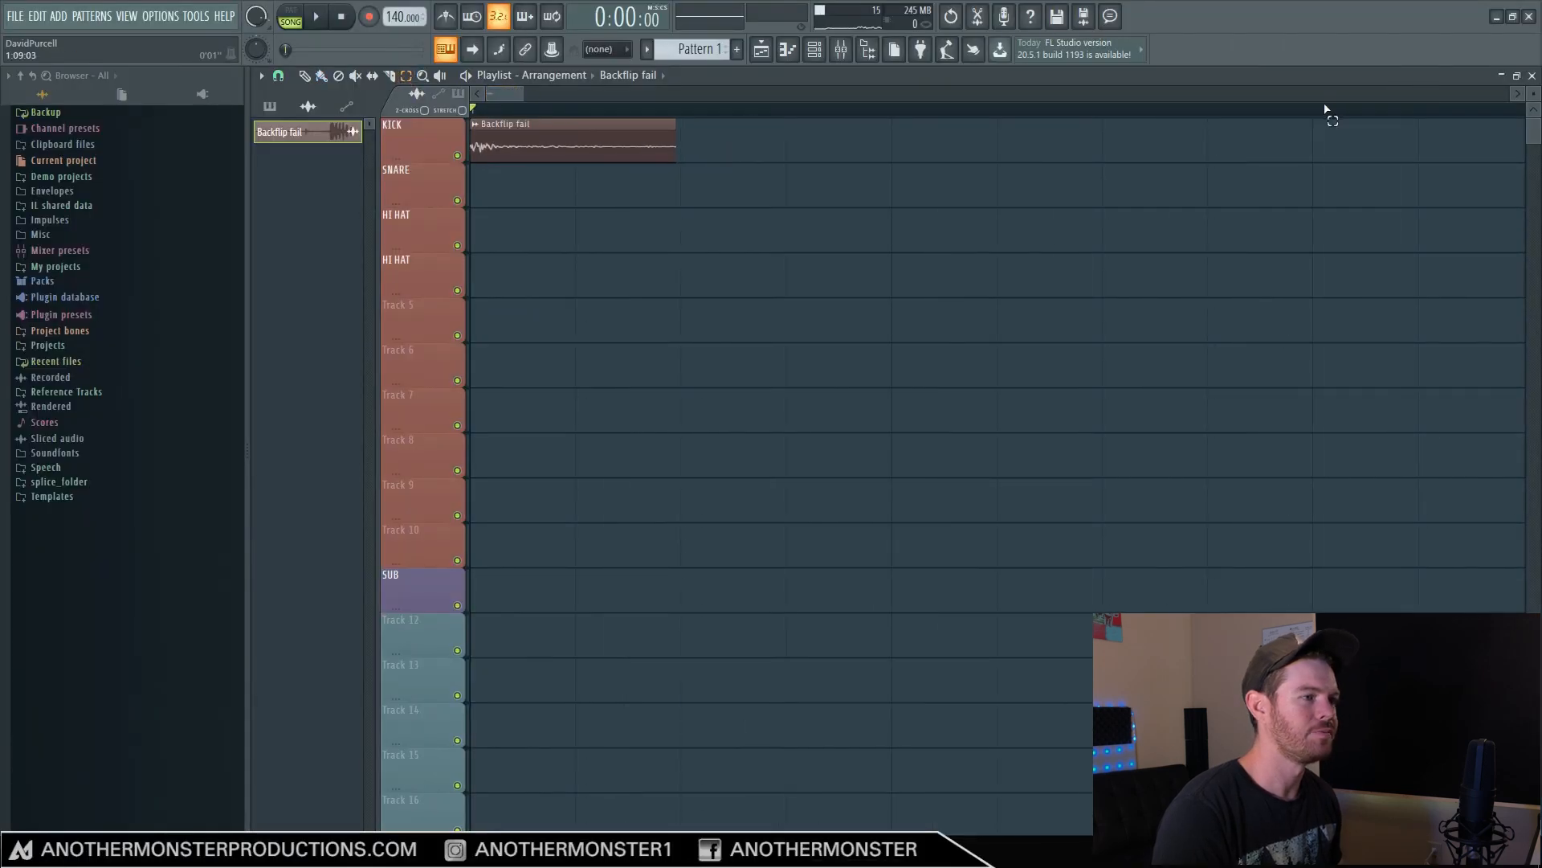
Select a loop region from the arrangement's start to well past the Backflip fail clip and play it back.
left_click_drag(1314, 115, 147, 223)
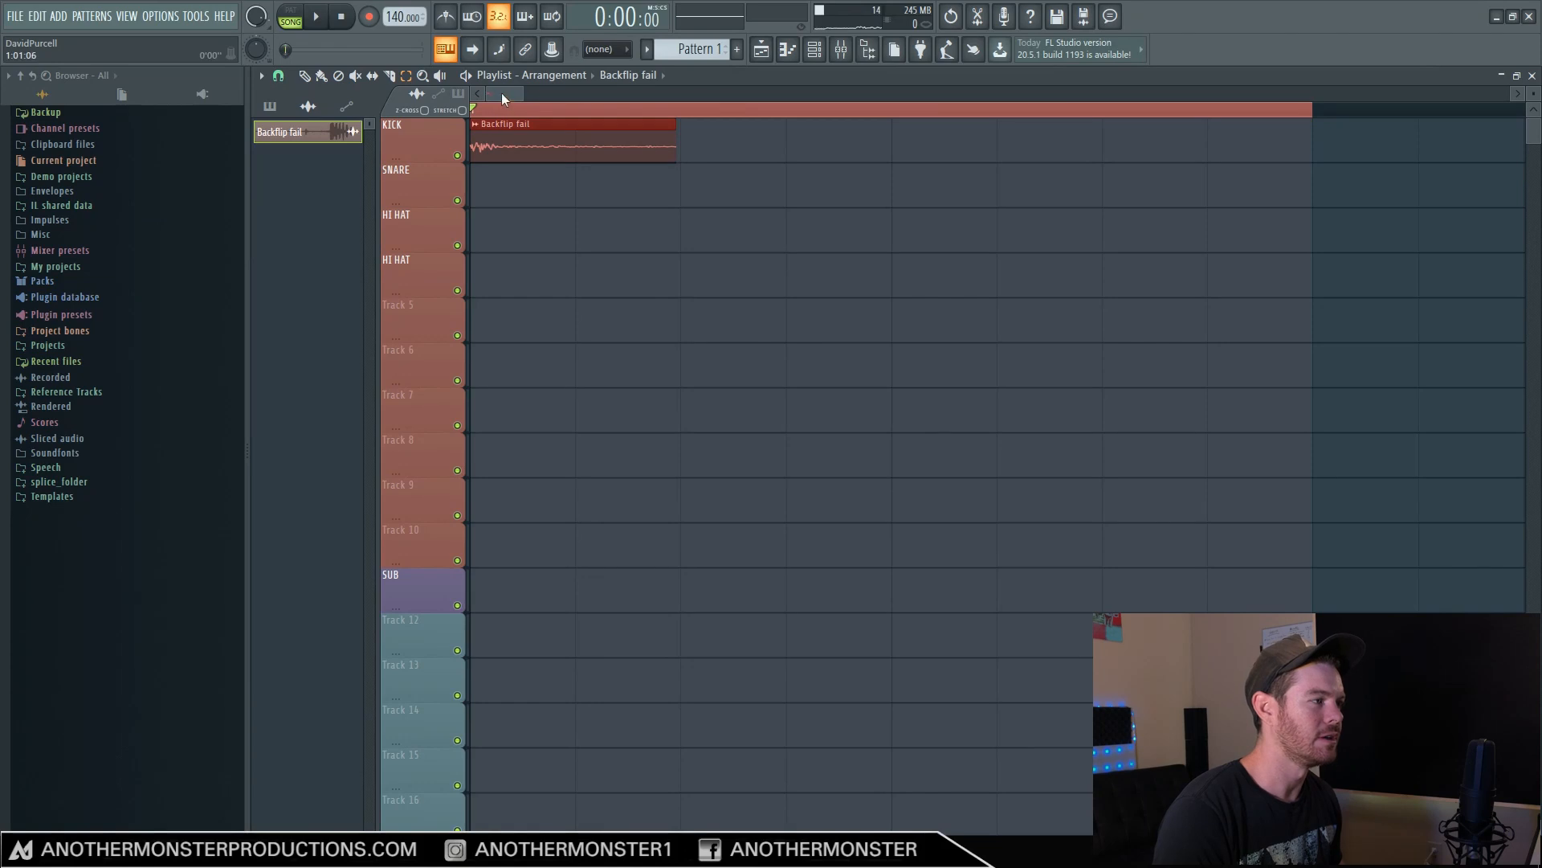
key("space")
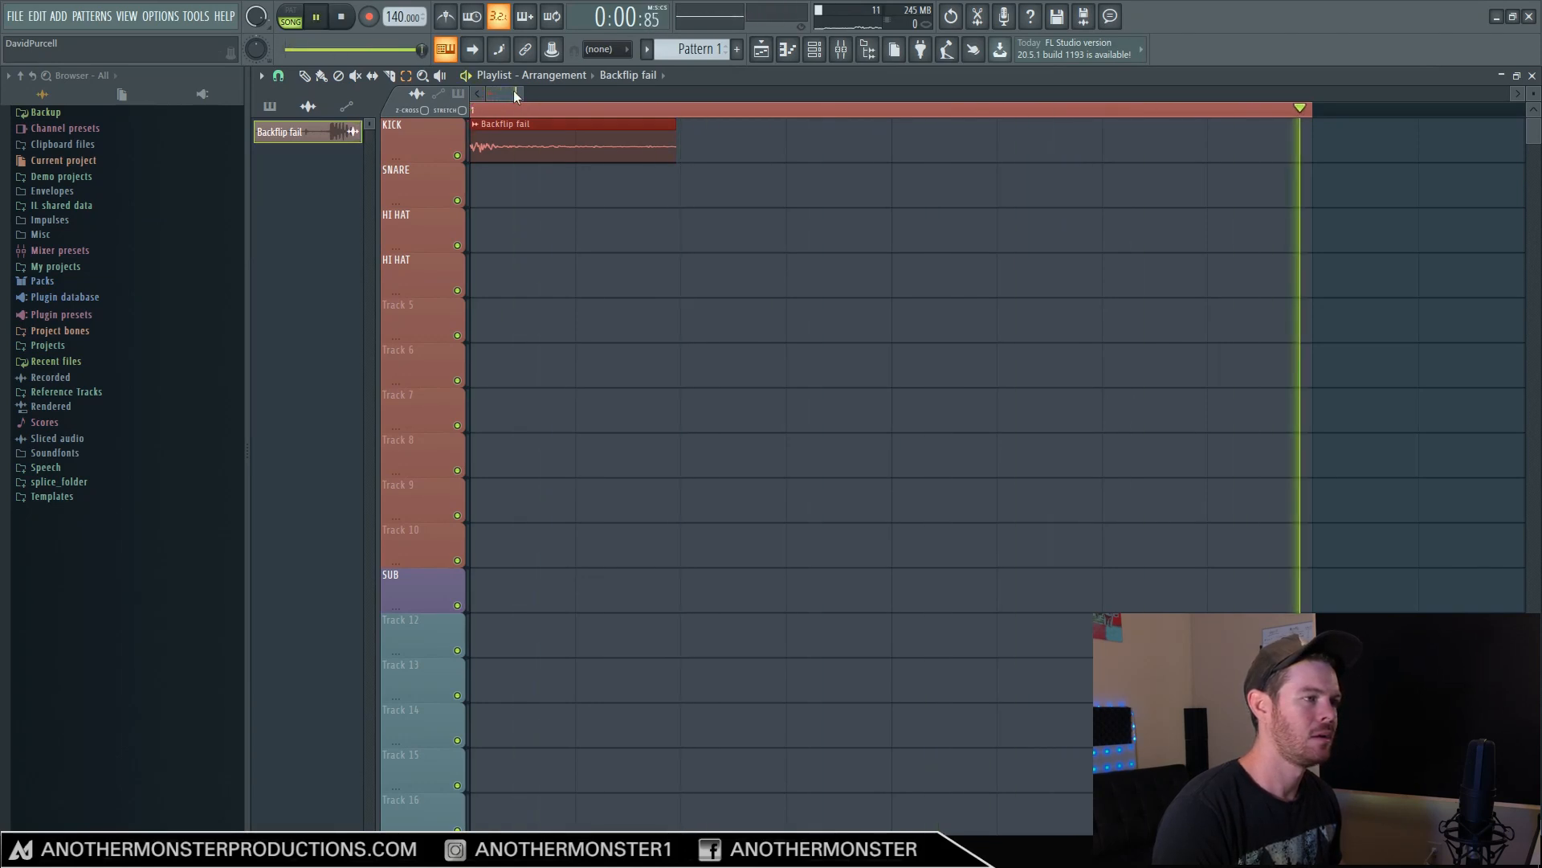
key("space")
left_click_drag(515, 94, 519, 94)
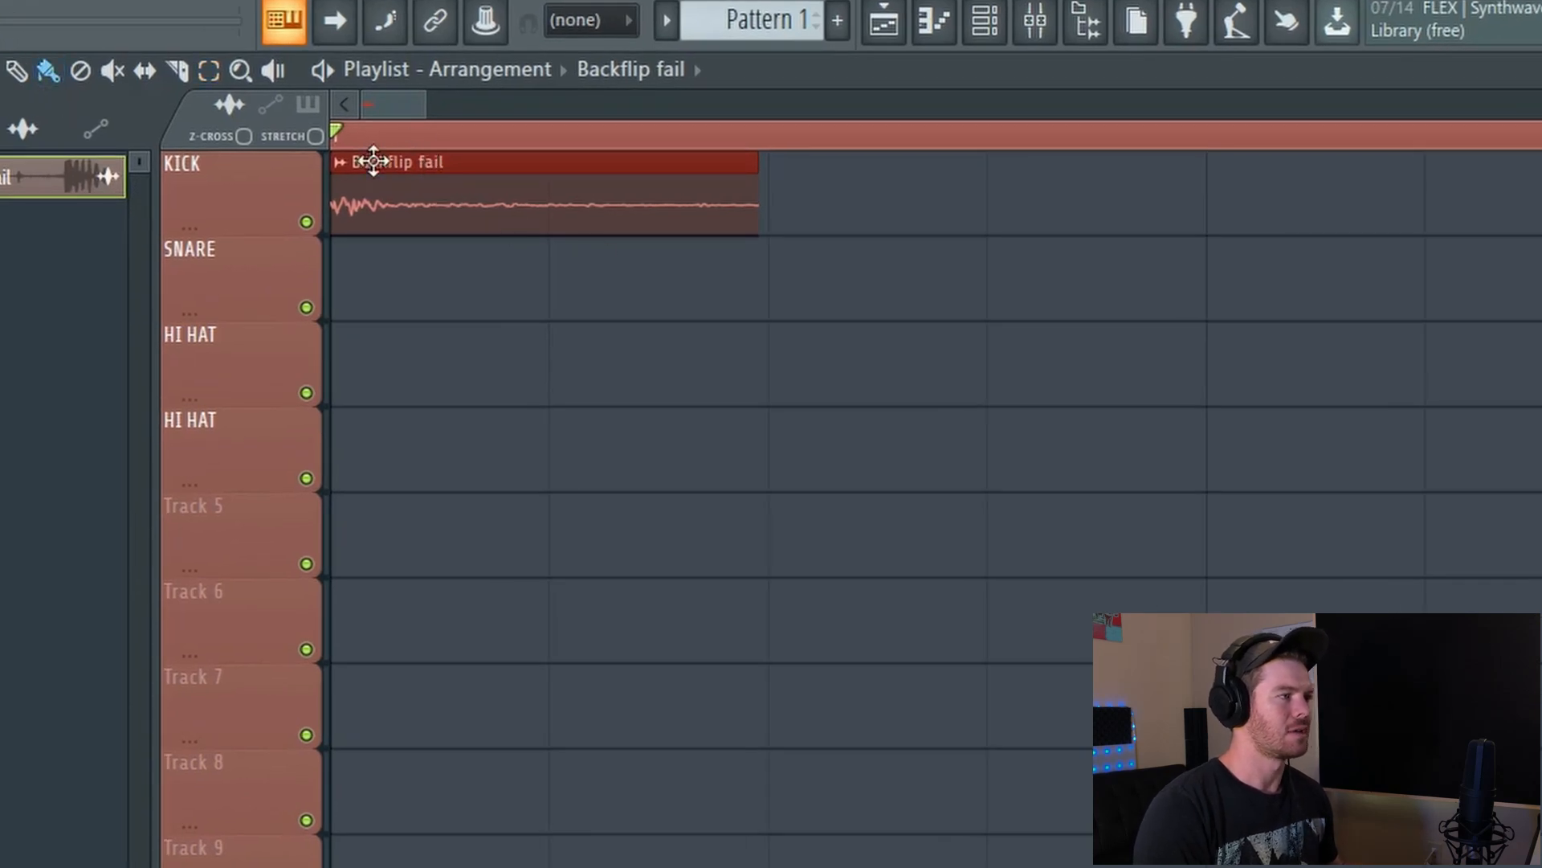
Create a volume automation for the Backflip fail clip on the KICK track.
left_click(341, 160)
mouse_move(664, 390)
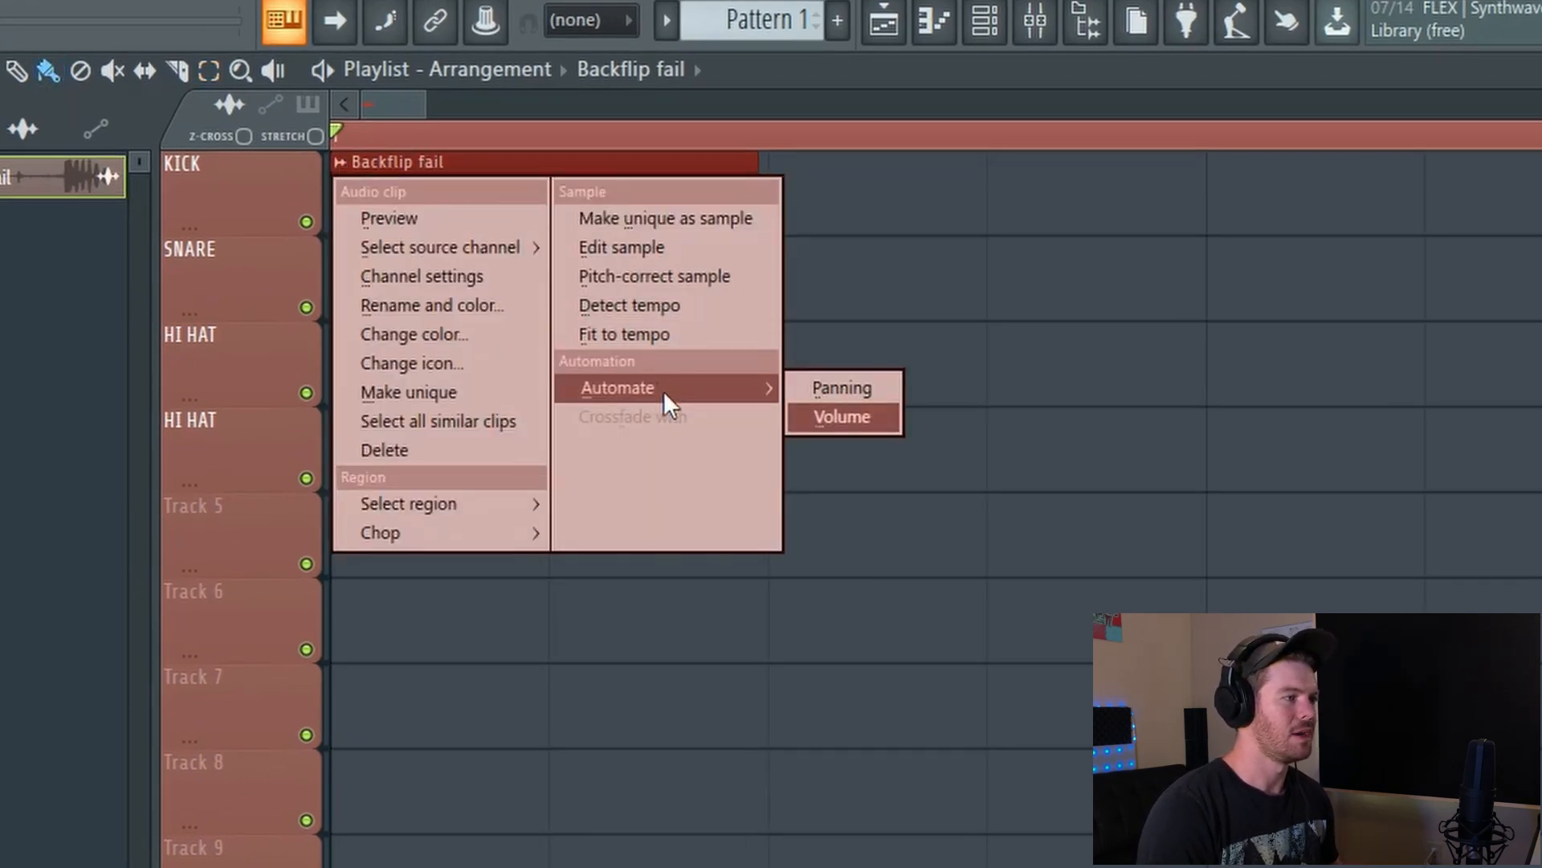
left_click(842, 417)
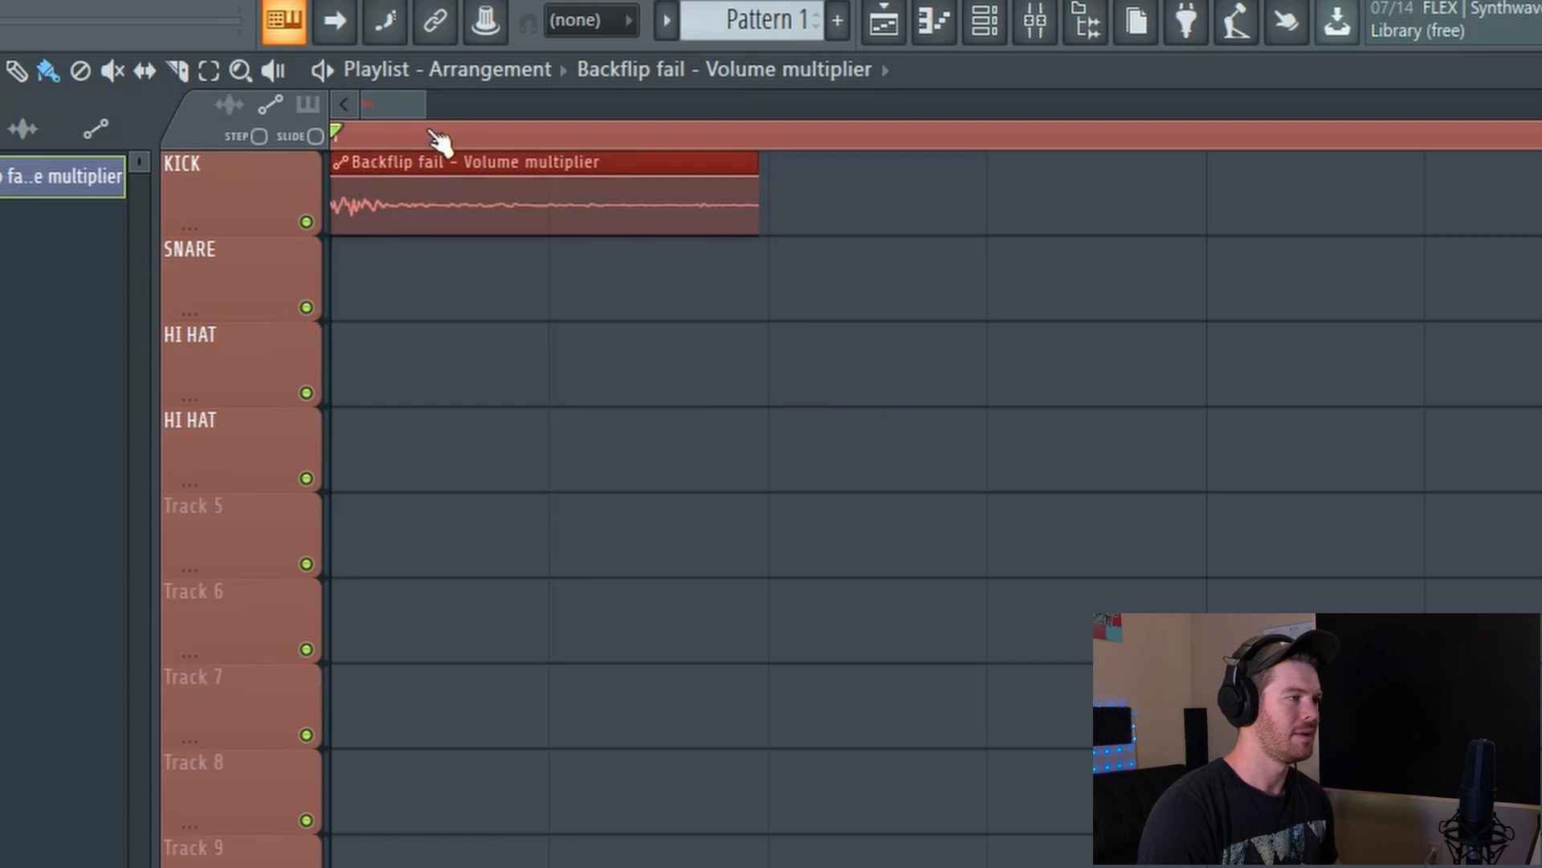
left_click_drag(415, 108, 398, 108)
left_click(911, 238)
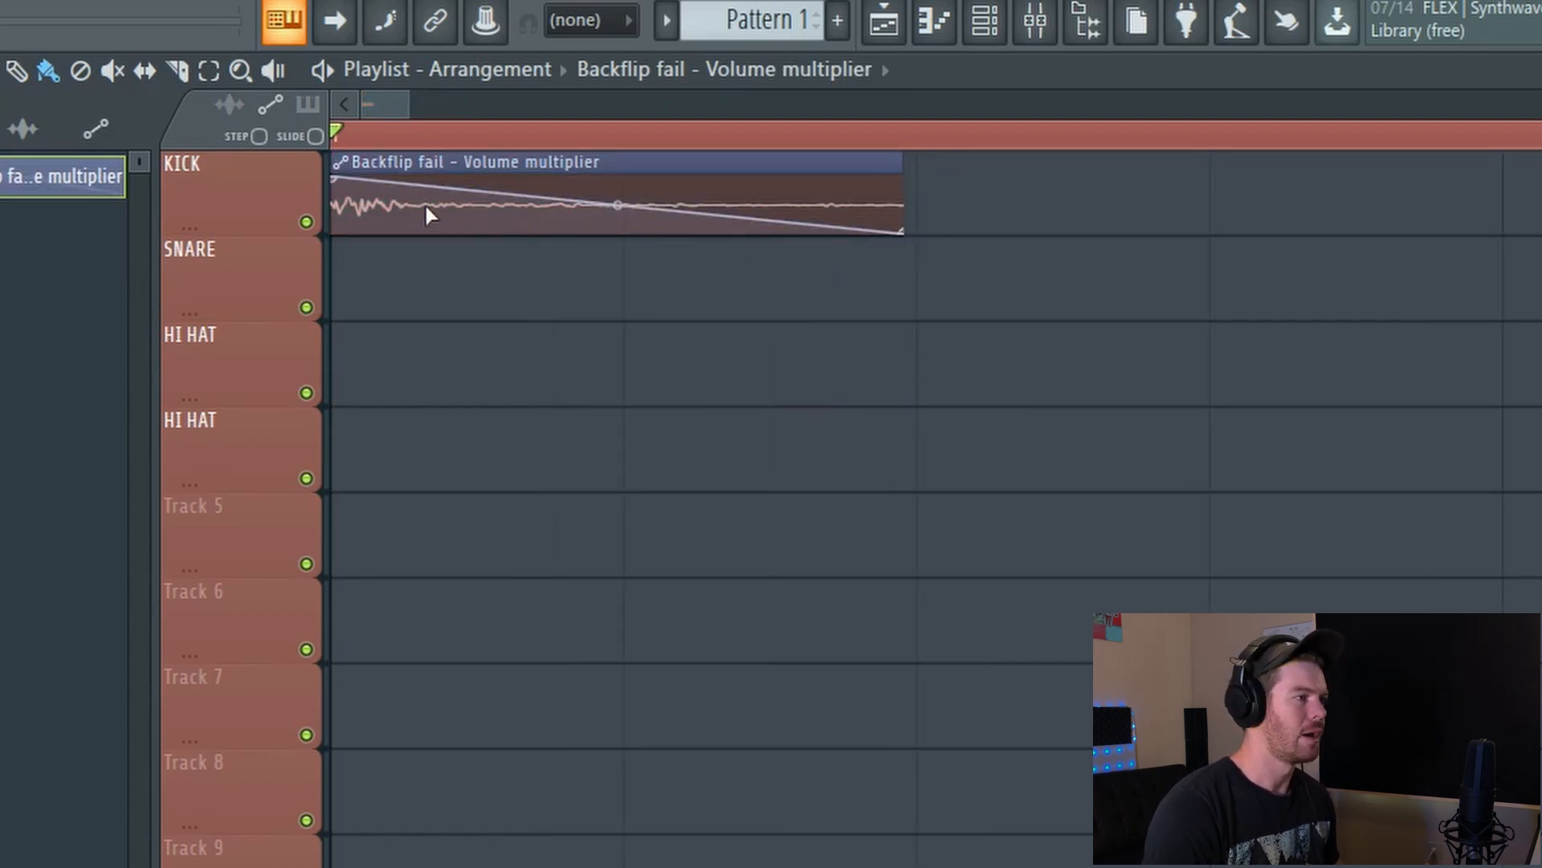
Hold full volume through the initial hit, bend the remaining automation into a steep fade-out curve, and audition it.
left_click_drag(430, 206, 396, 152)
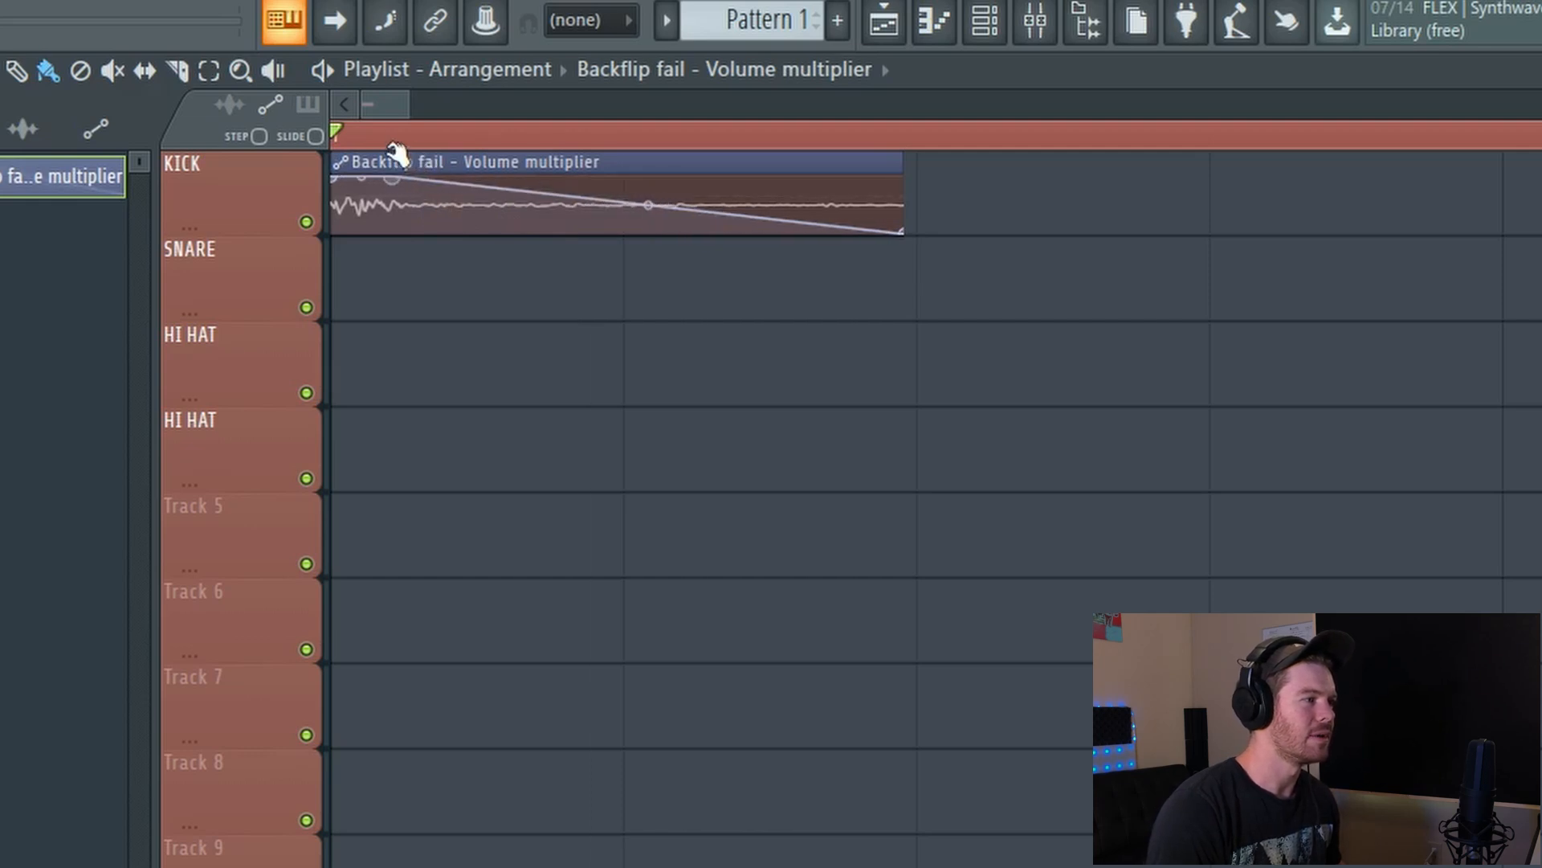
left_click_drag(648, 206, 648, 225)
key("space")
key("space")
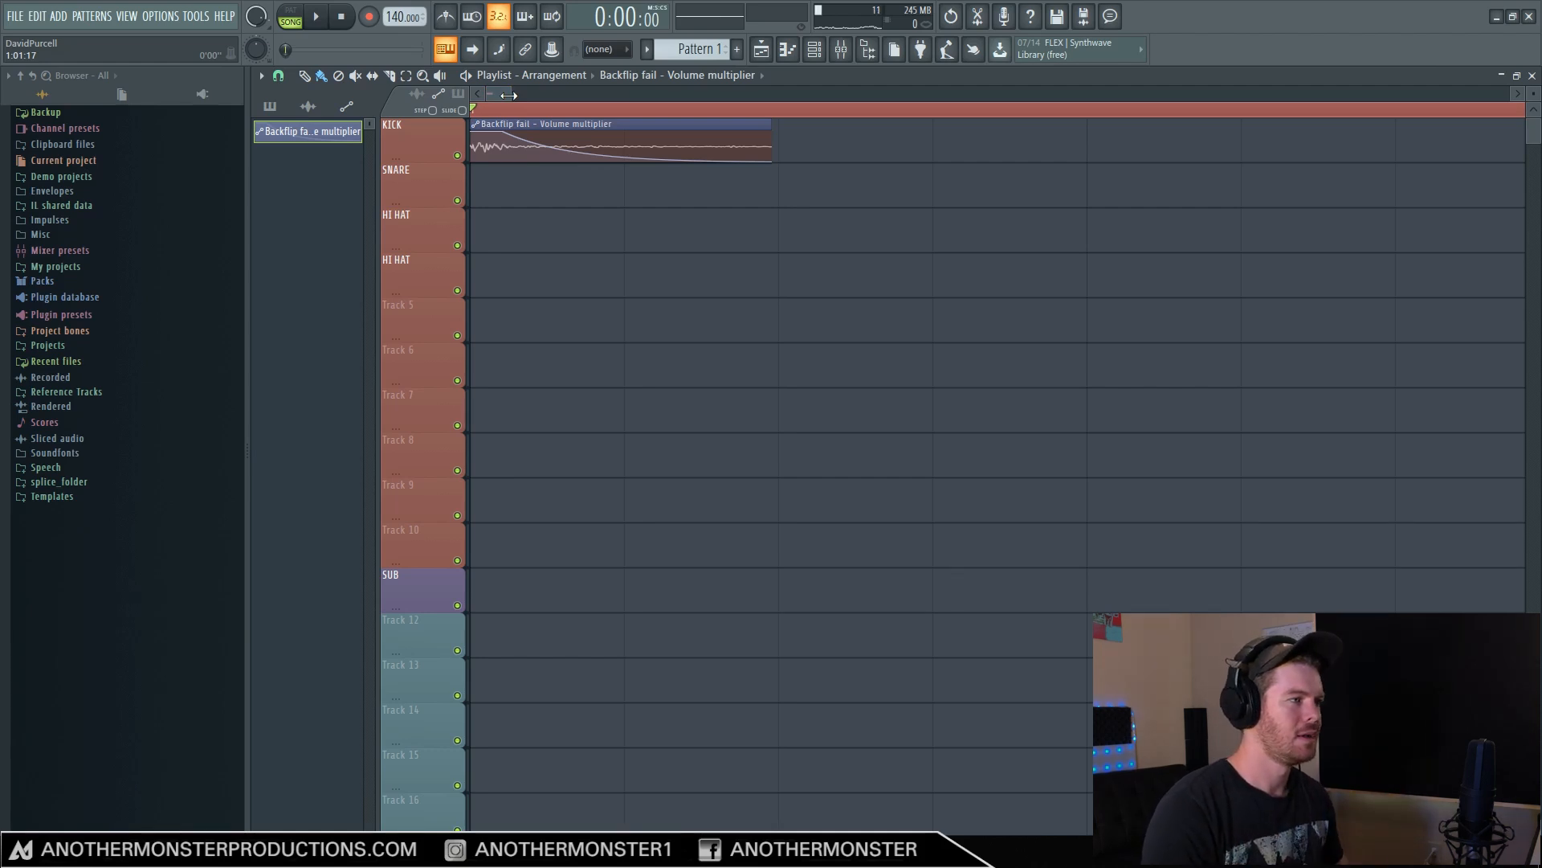
Open SPAN on the Master mixer track and examine the clip's spectrum during playback with Hold enabled.
left_click(841, 49)
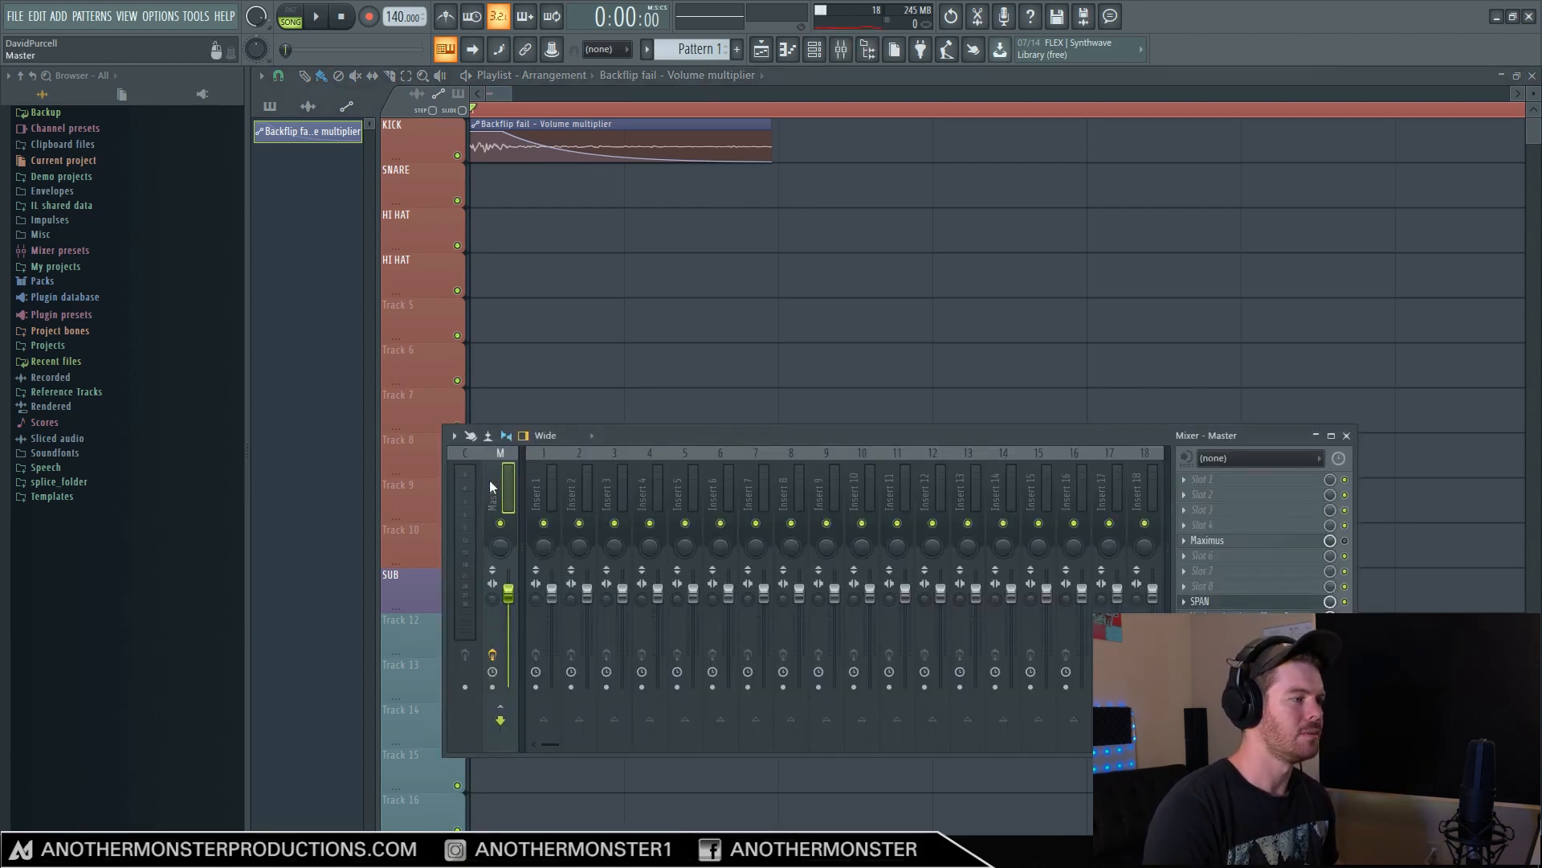
left_click(1218, 602)
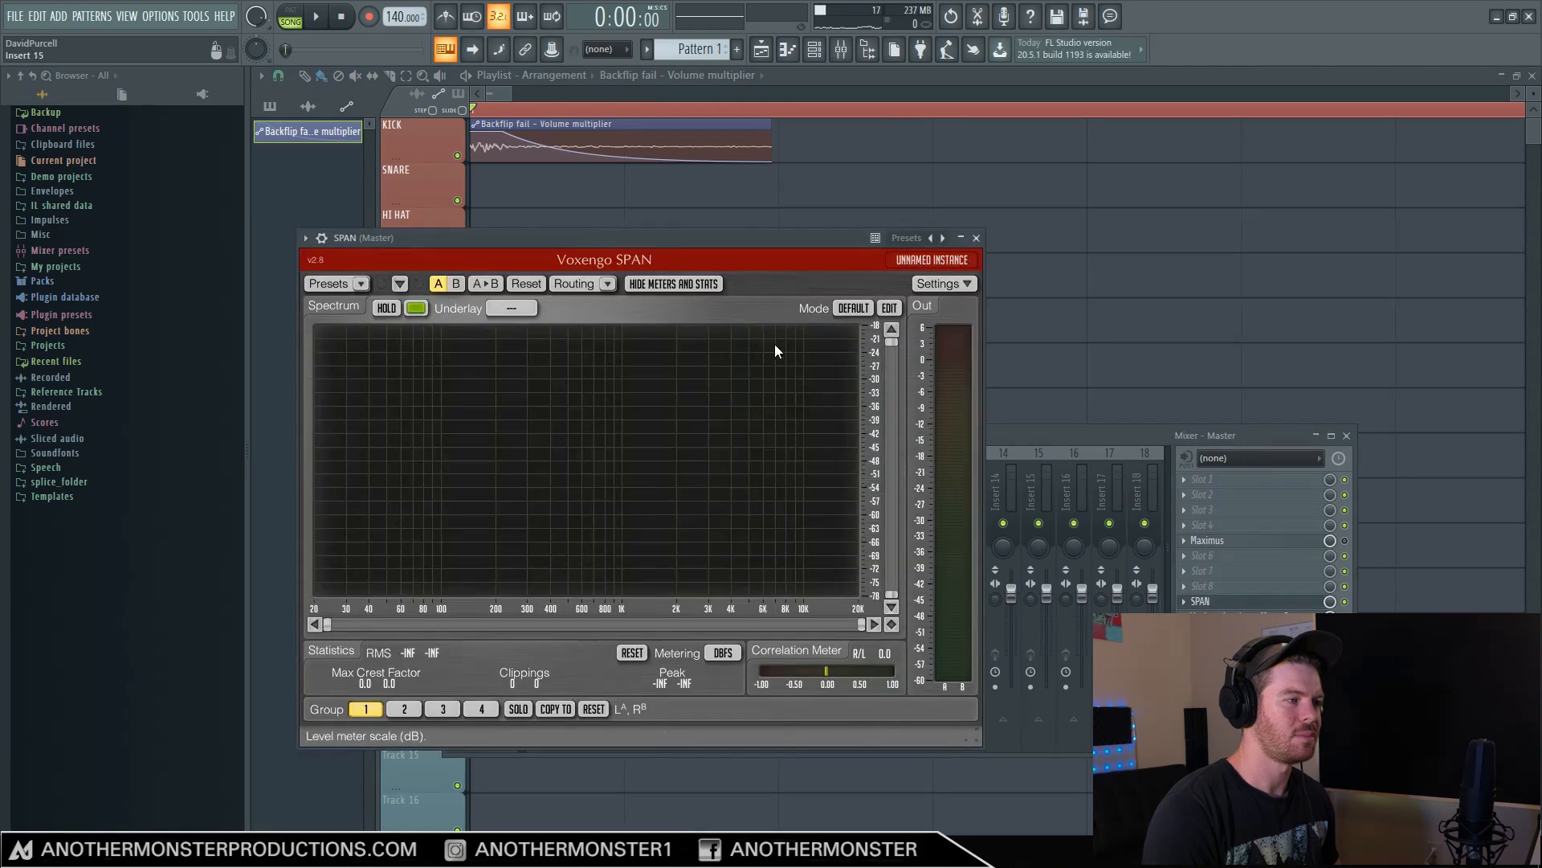
left_click_drag(603, 239, 1034, 226)
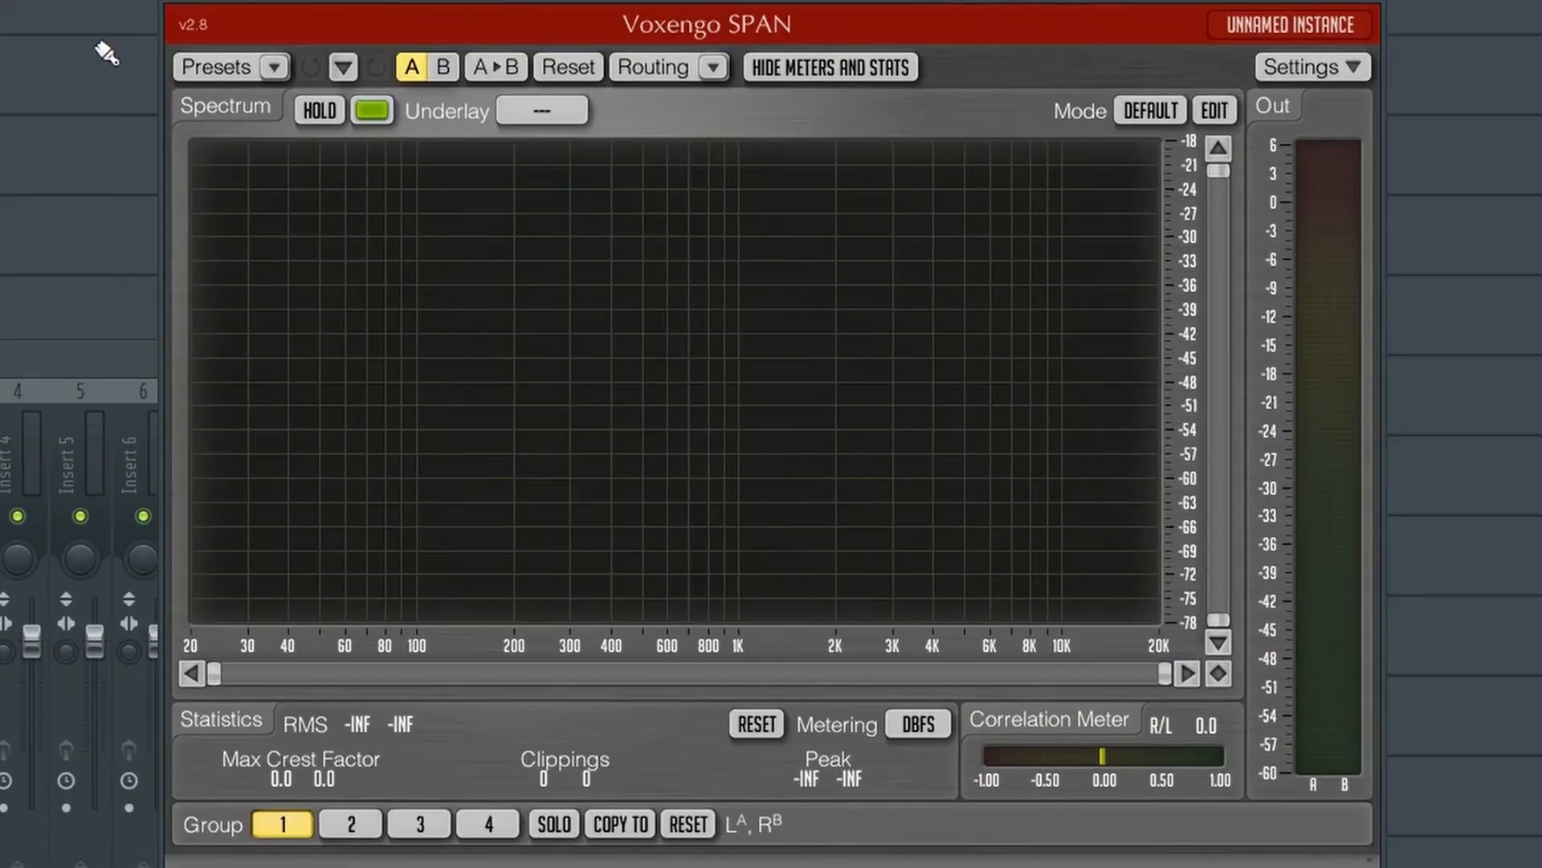
key("space")
left_click(319, 111)
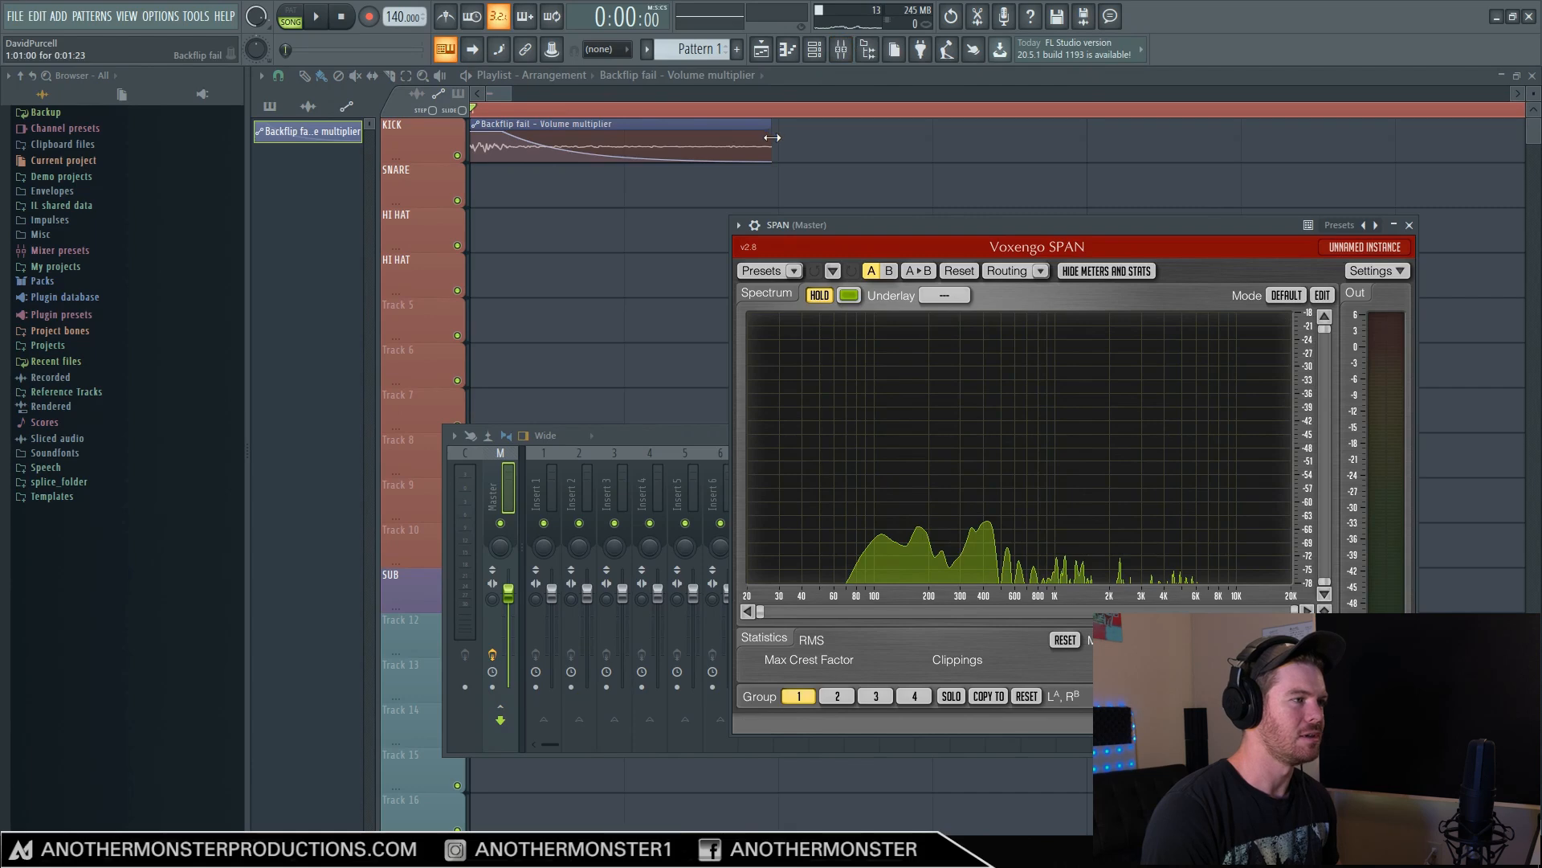
Open the Backflip fail clip's channel settings and route it to mixer track 1.
left_click(841, 49)
right_click(477, 127)
left_click(518, 184)
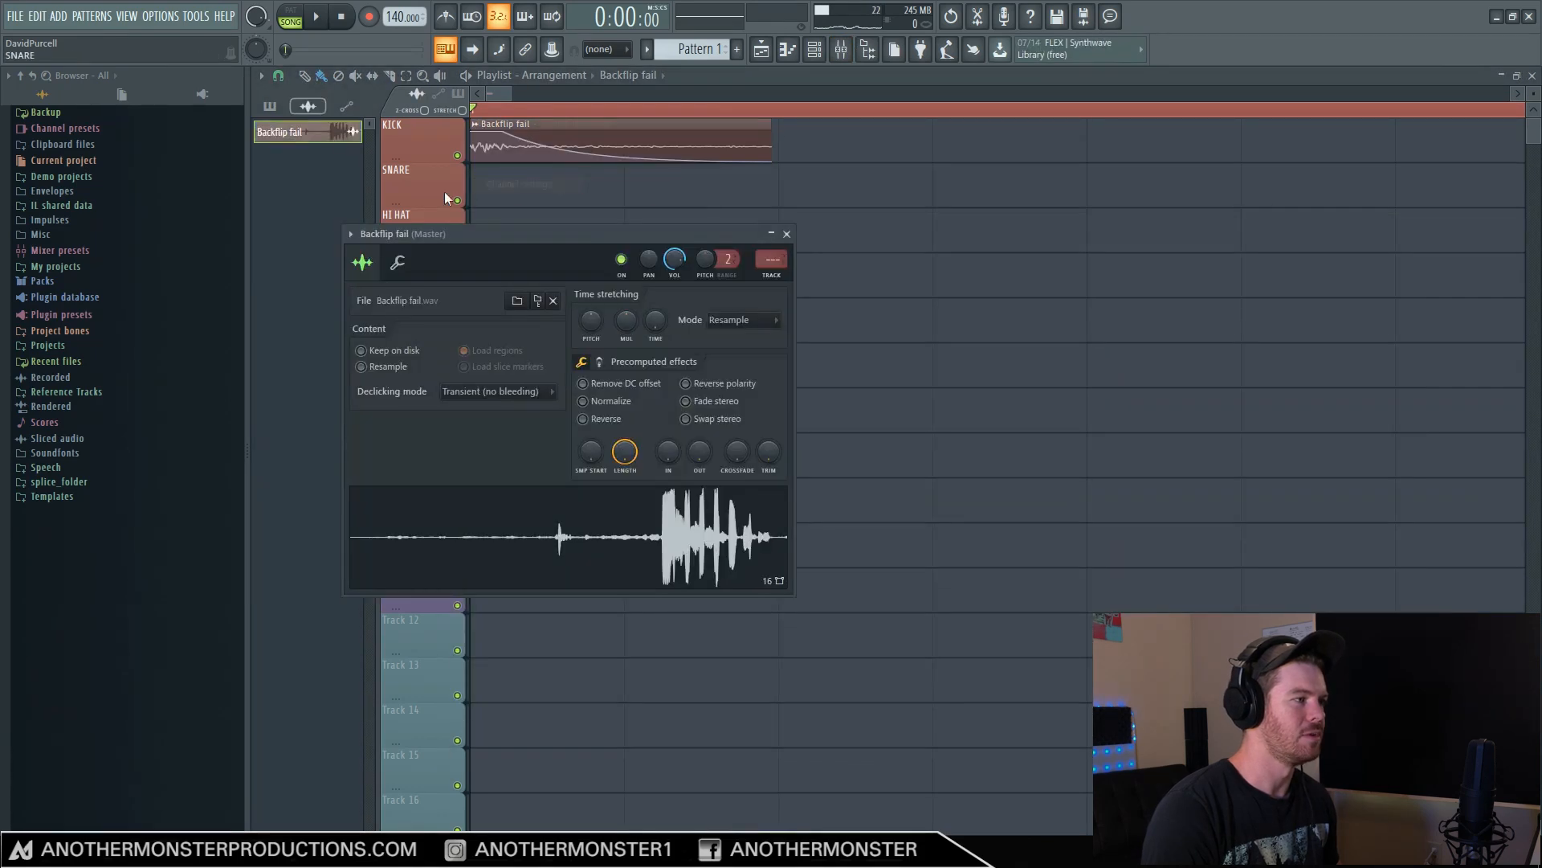
left_click(350, 234)
left_click(623, 288)
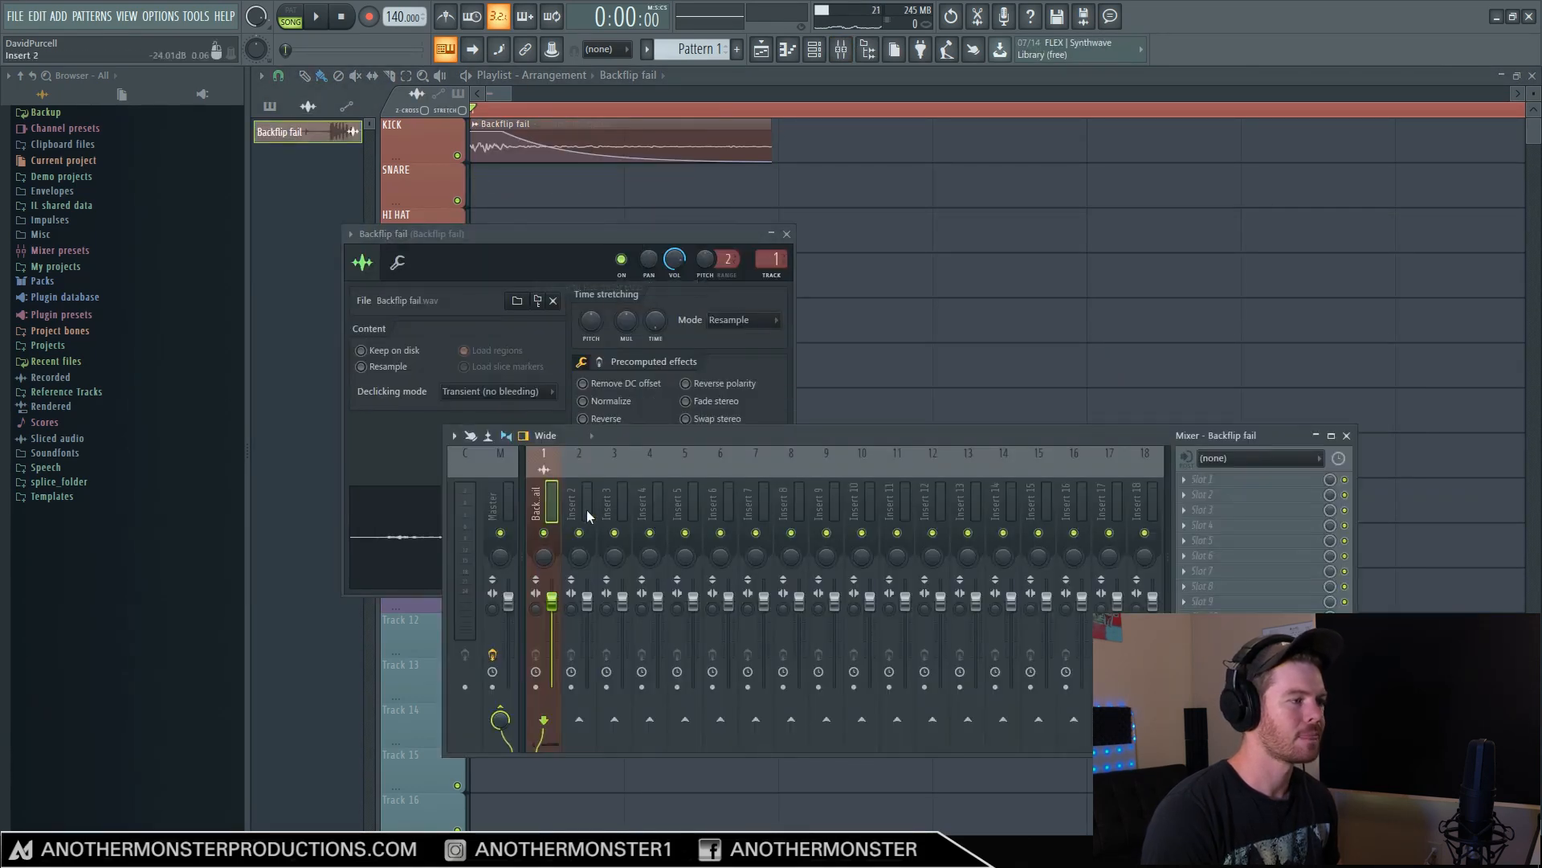
Add Fruity Parametric EQ 2 to slot 1 of the Backflip fail mixer track and cut band 1 at its lowest frequency.
left_click(1275, 480)
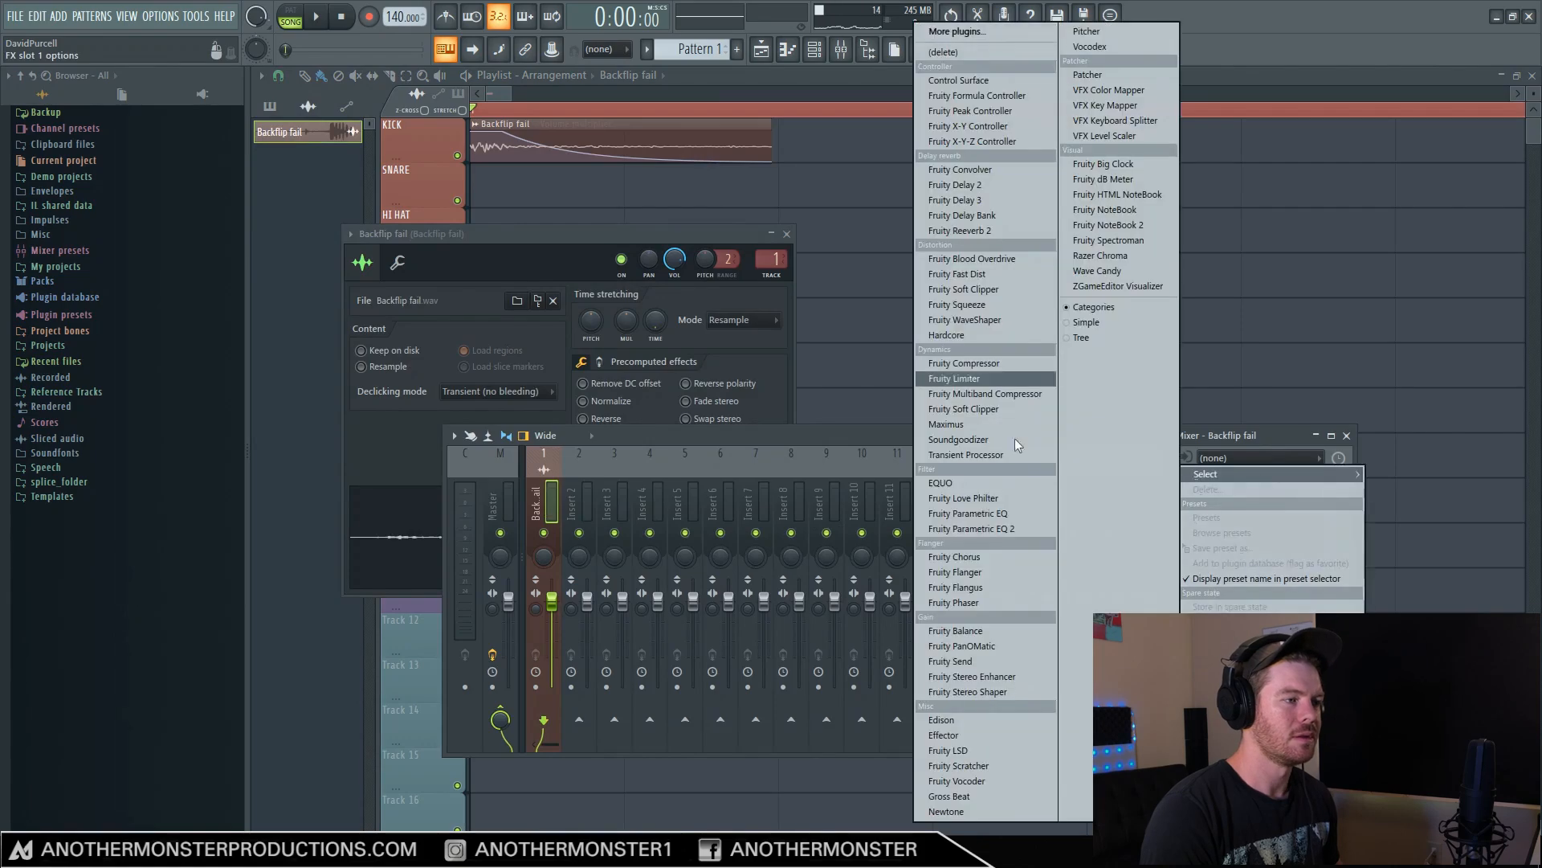
left_click(992, 527)
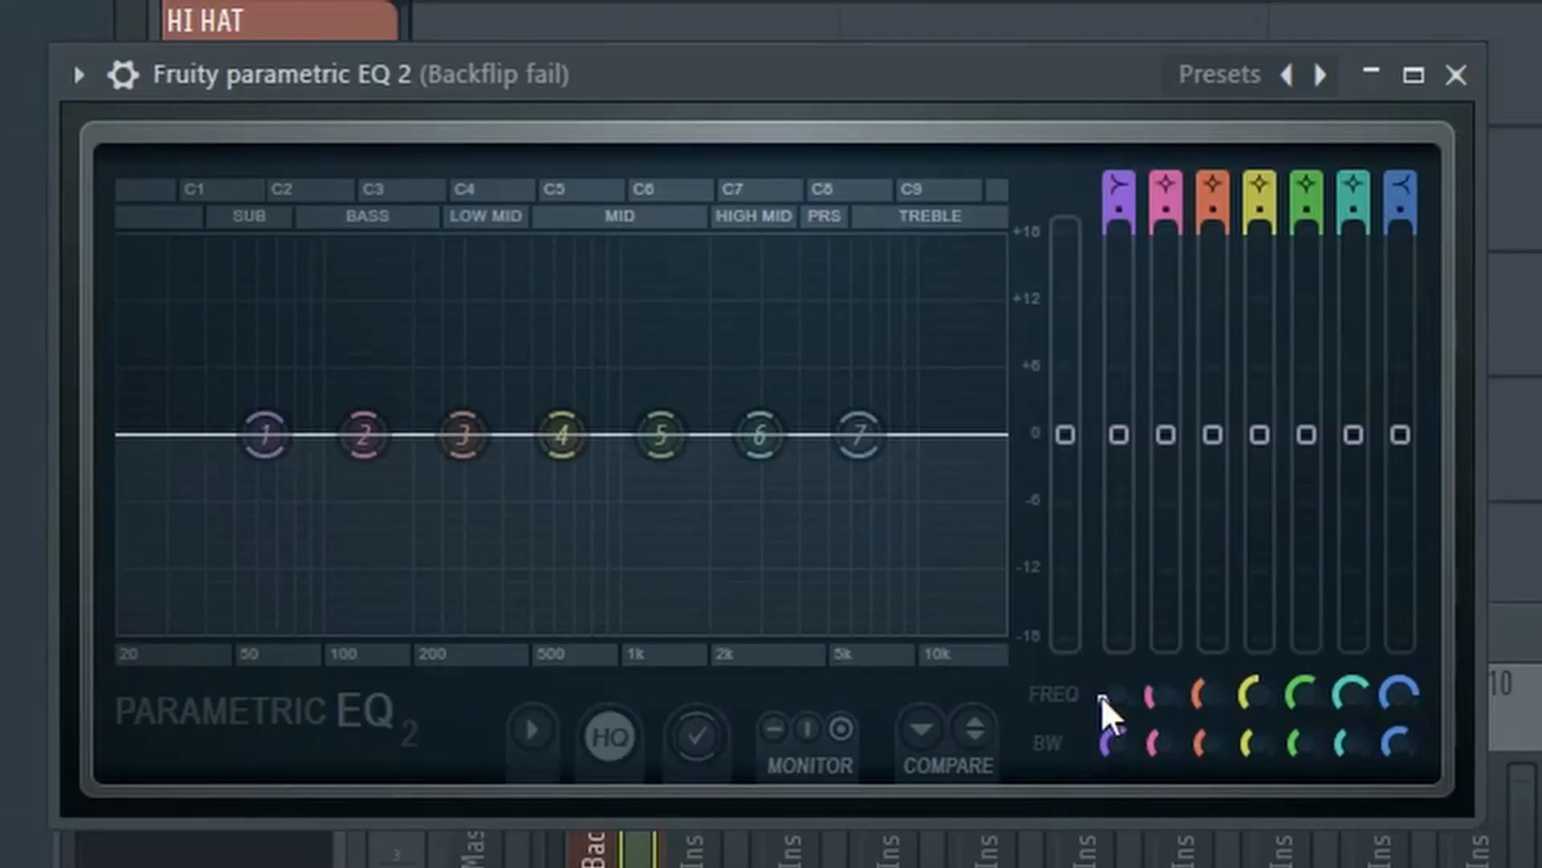
left_click_drag(721, 458, 721, 499)
left_click_drag(1133, 514, 1132, 606)
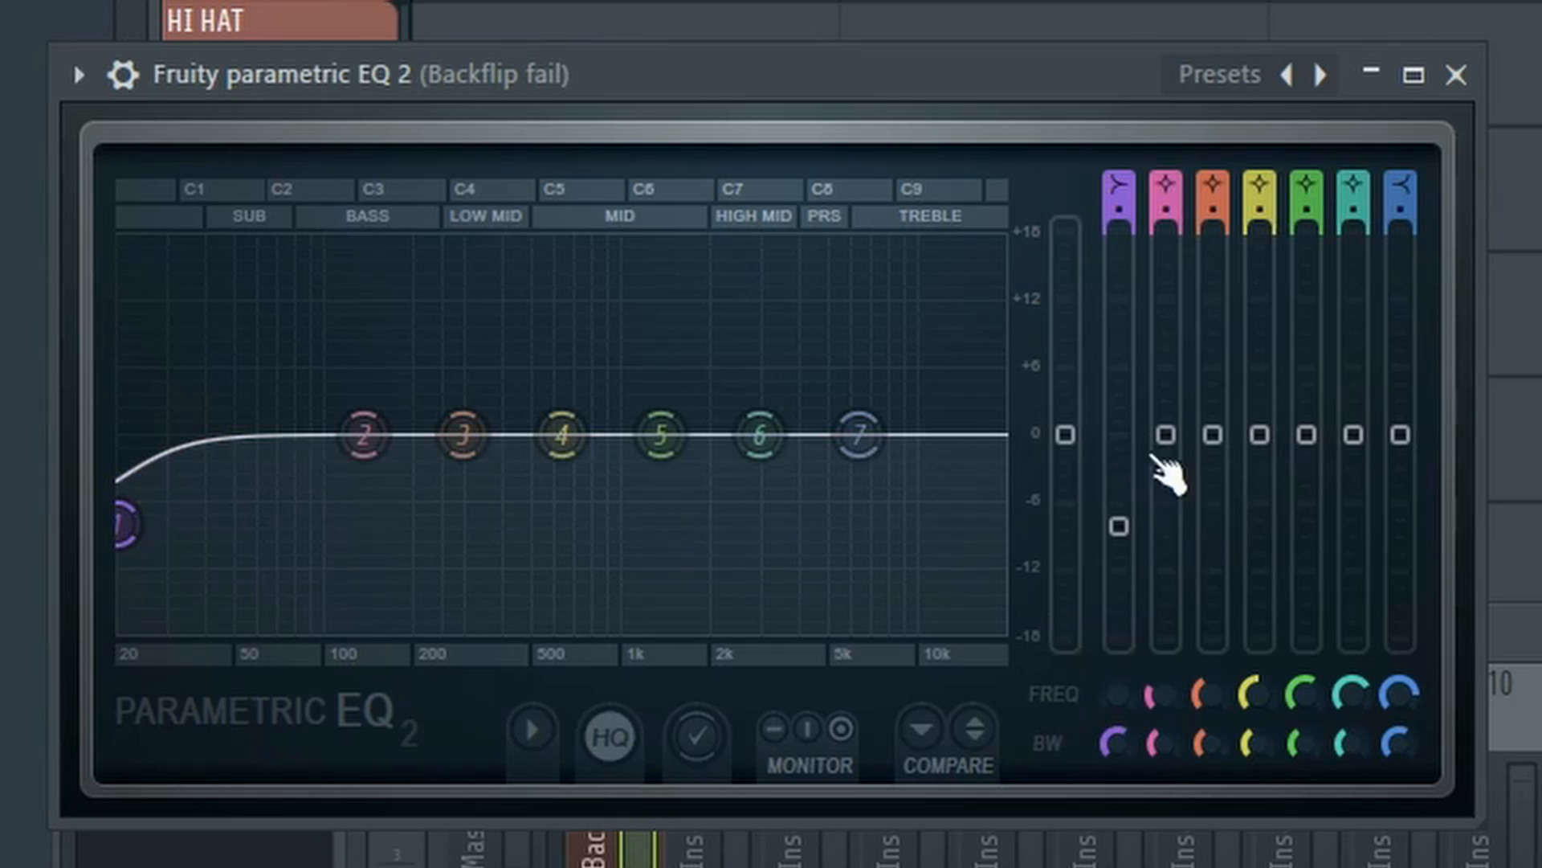
Boost EQ band 2 to 11.4 dB at 50 Hz and lower band 1 slightly further.
left_click_drag(364, 435, 227, 434)
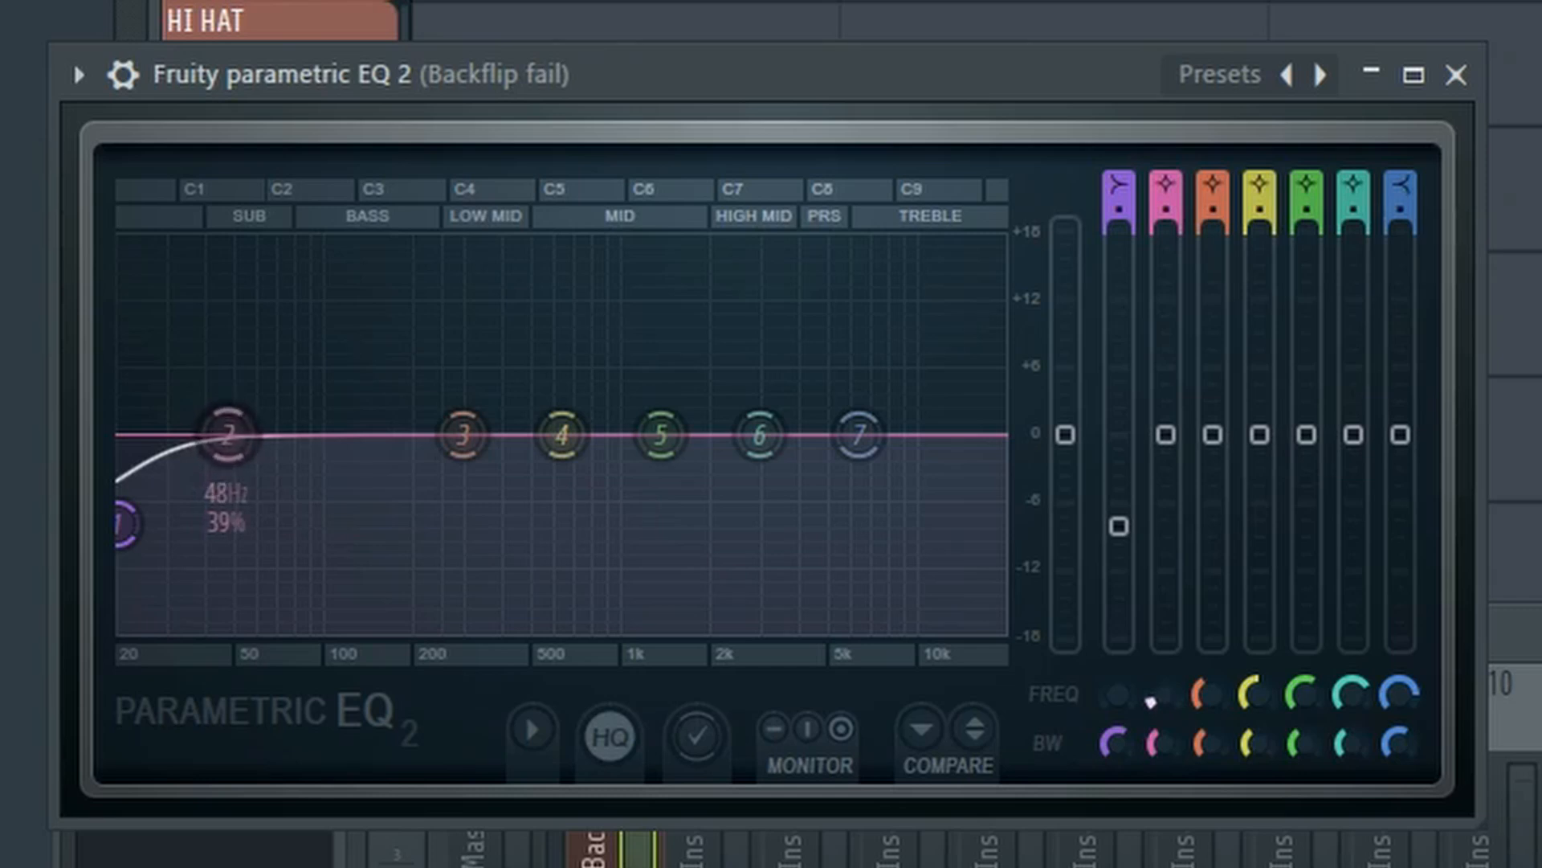
left_click_drag(1166, 434, 1166, 347)
left_click_drag(1119, 526, 1119, 532)
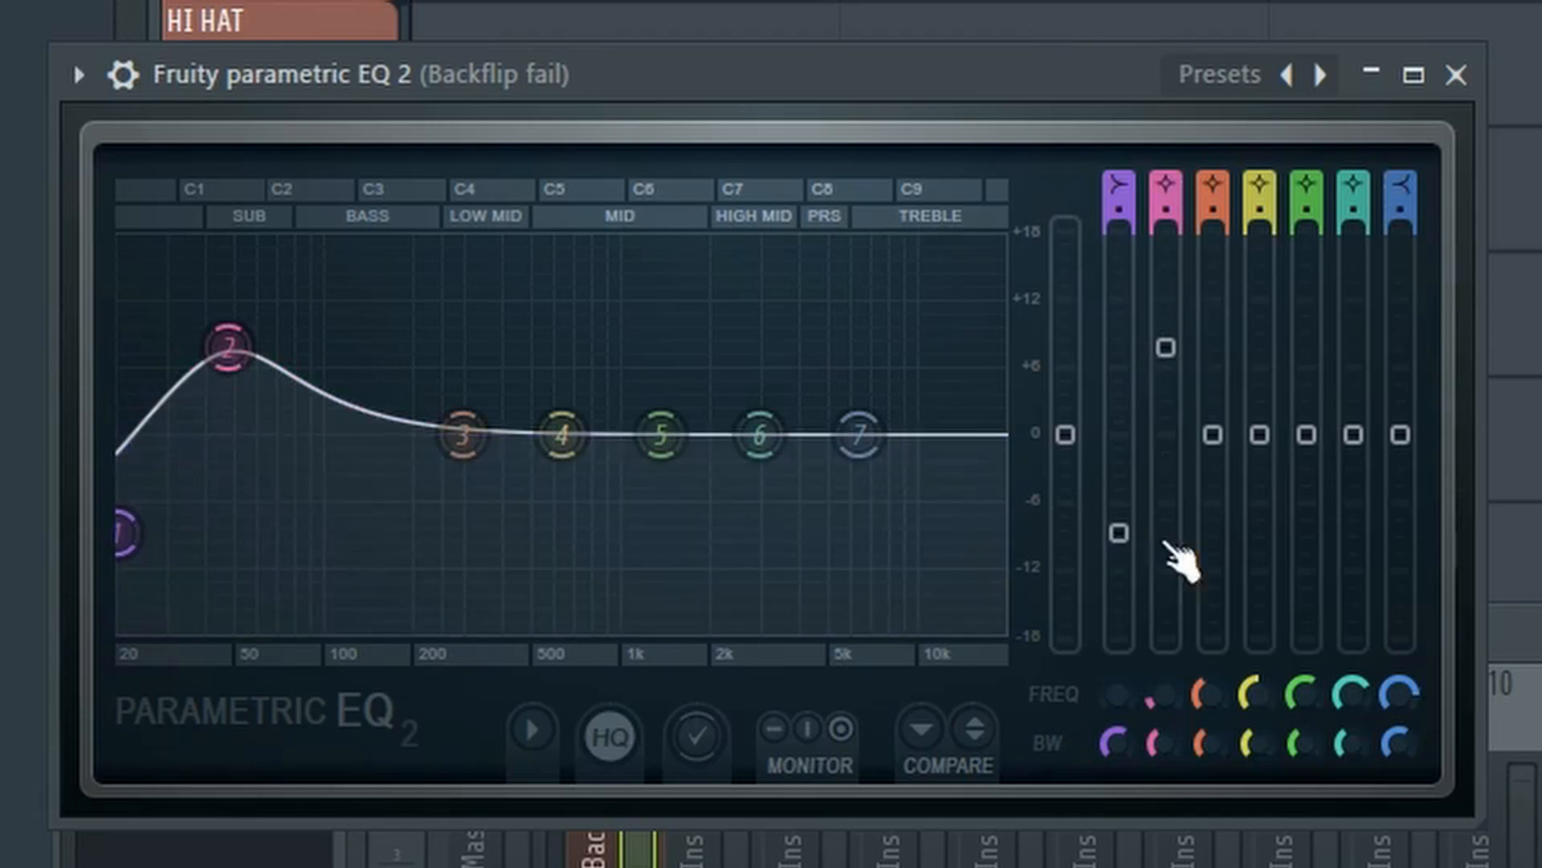
left_click_drag(1150, 697, 1150, 691)
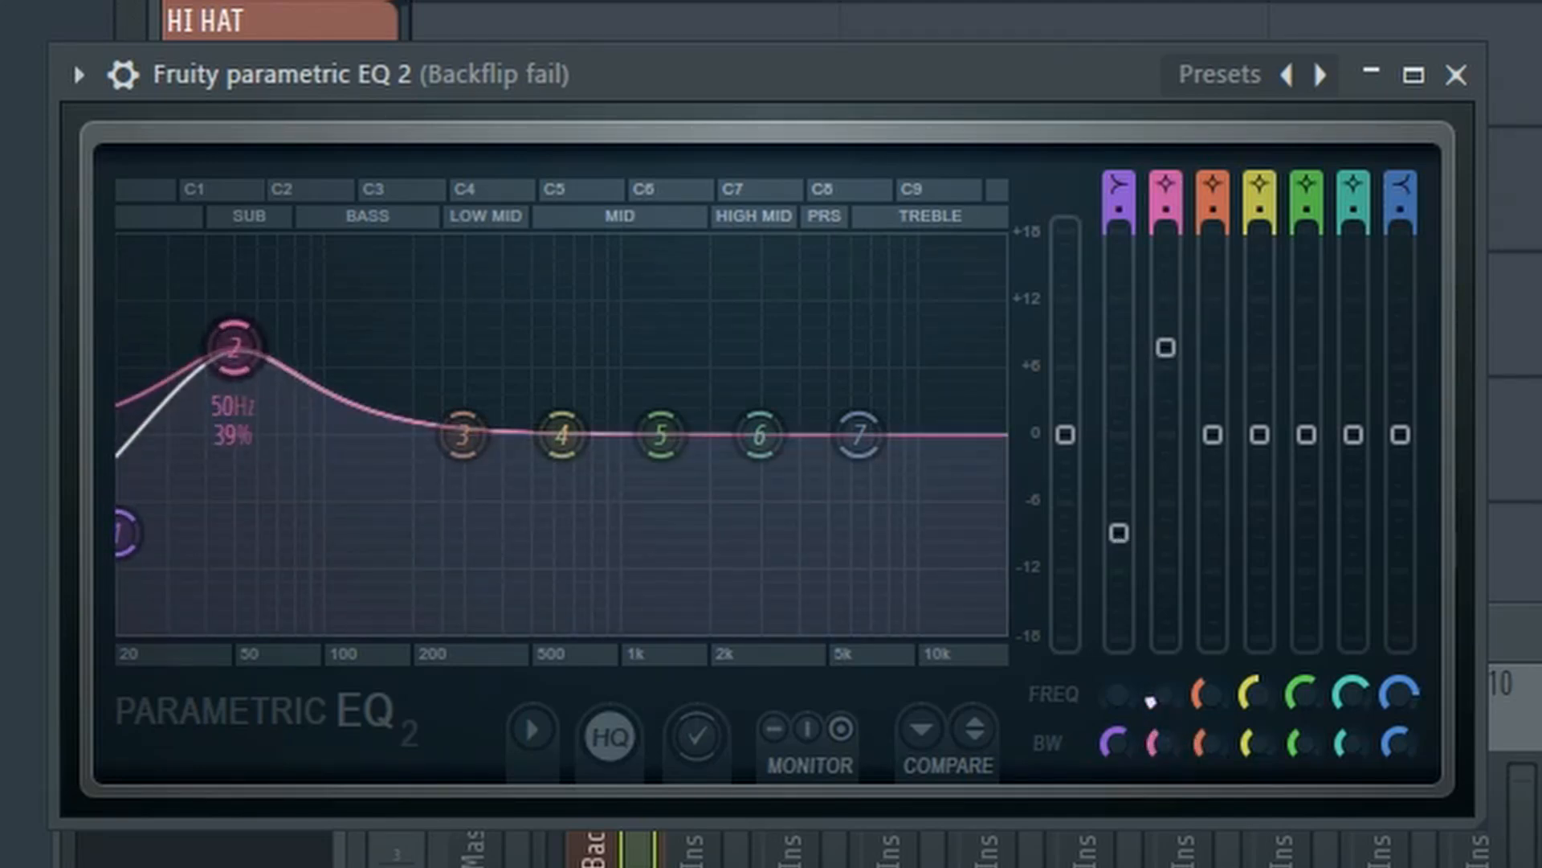
left_click_drag(1165, 347, 1165, 307)
Shift EQ band 3 down into the bass range, cut bands 3, 4, 5 and 7, and play the result.
left_click_drag(1198, 696, 1198, 727)
left_click_drag(1212, 438, 1213, 541)
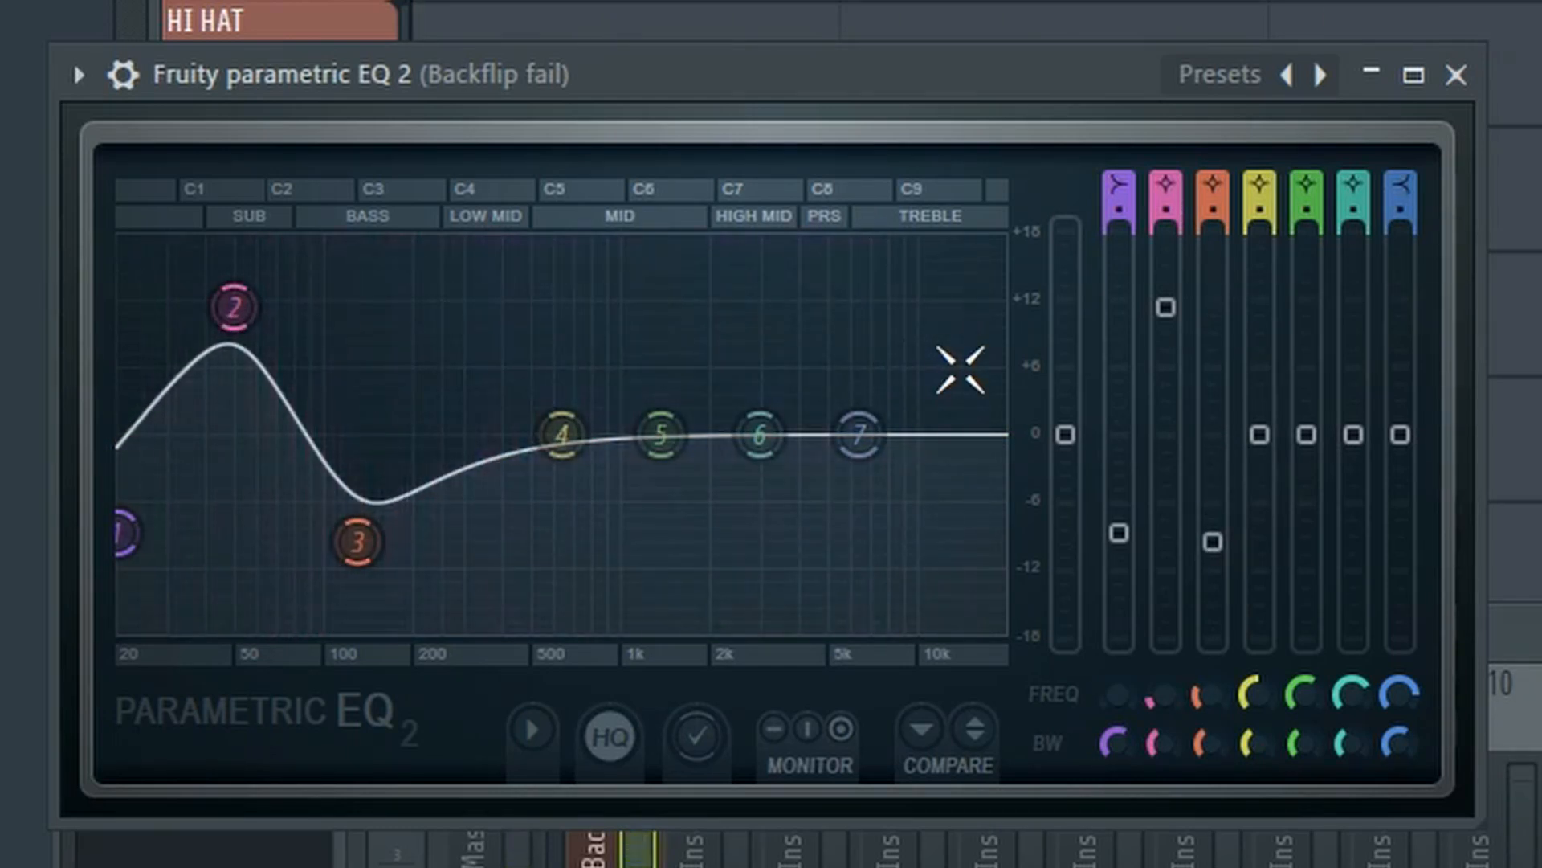
left_click_drag(1268, 440, 1260, 608)
left_click_drag(1307, 434, 1307, 528)
left_click_drag(1400, 434, 1400, 515)
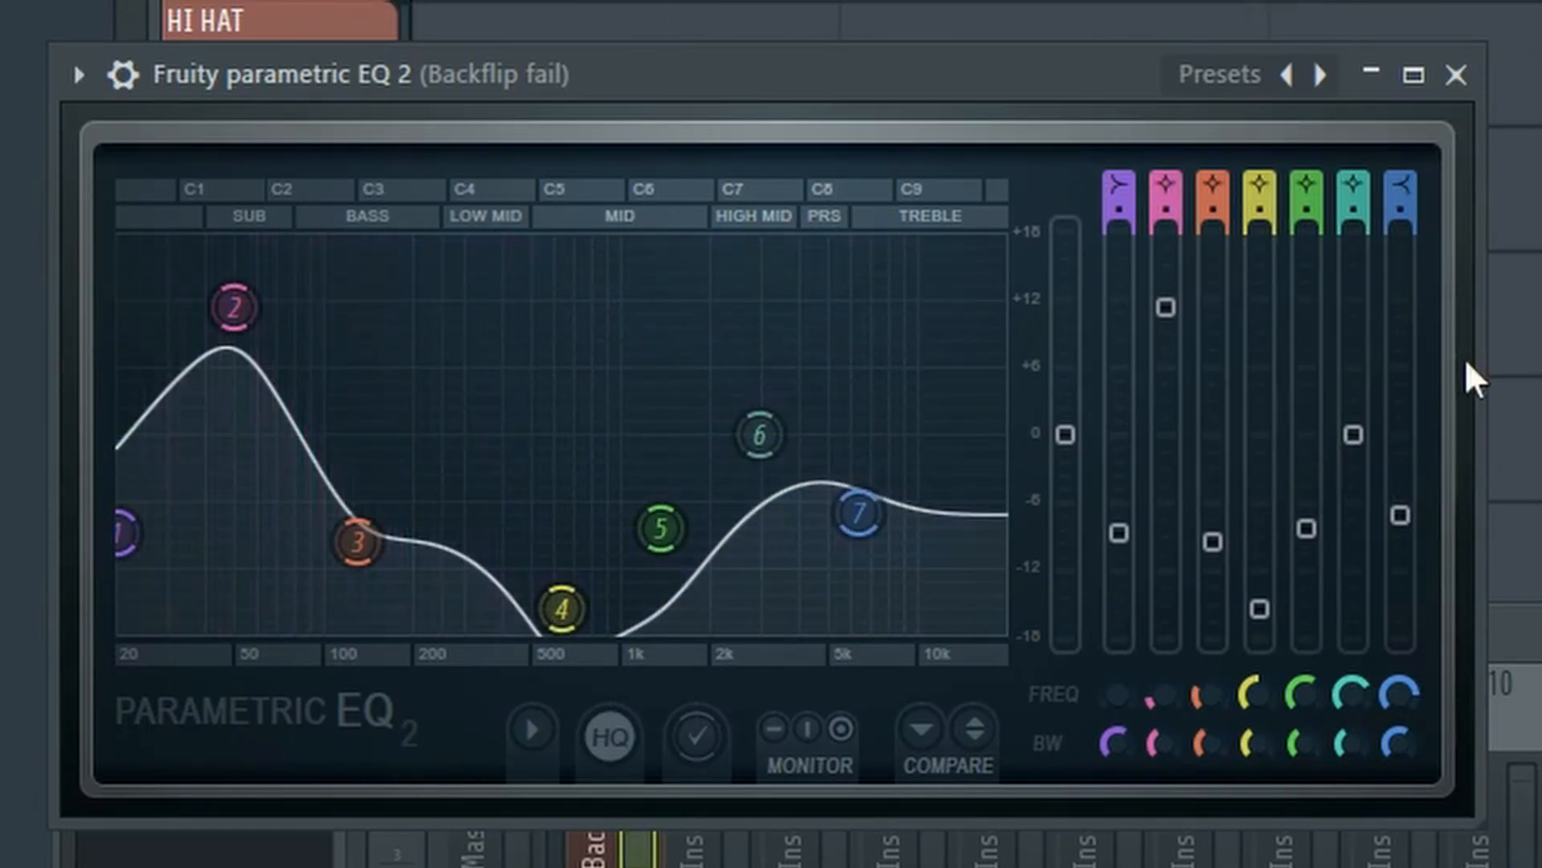
key("space")
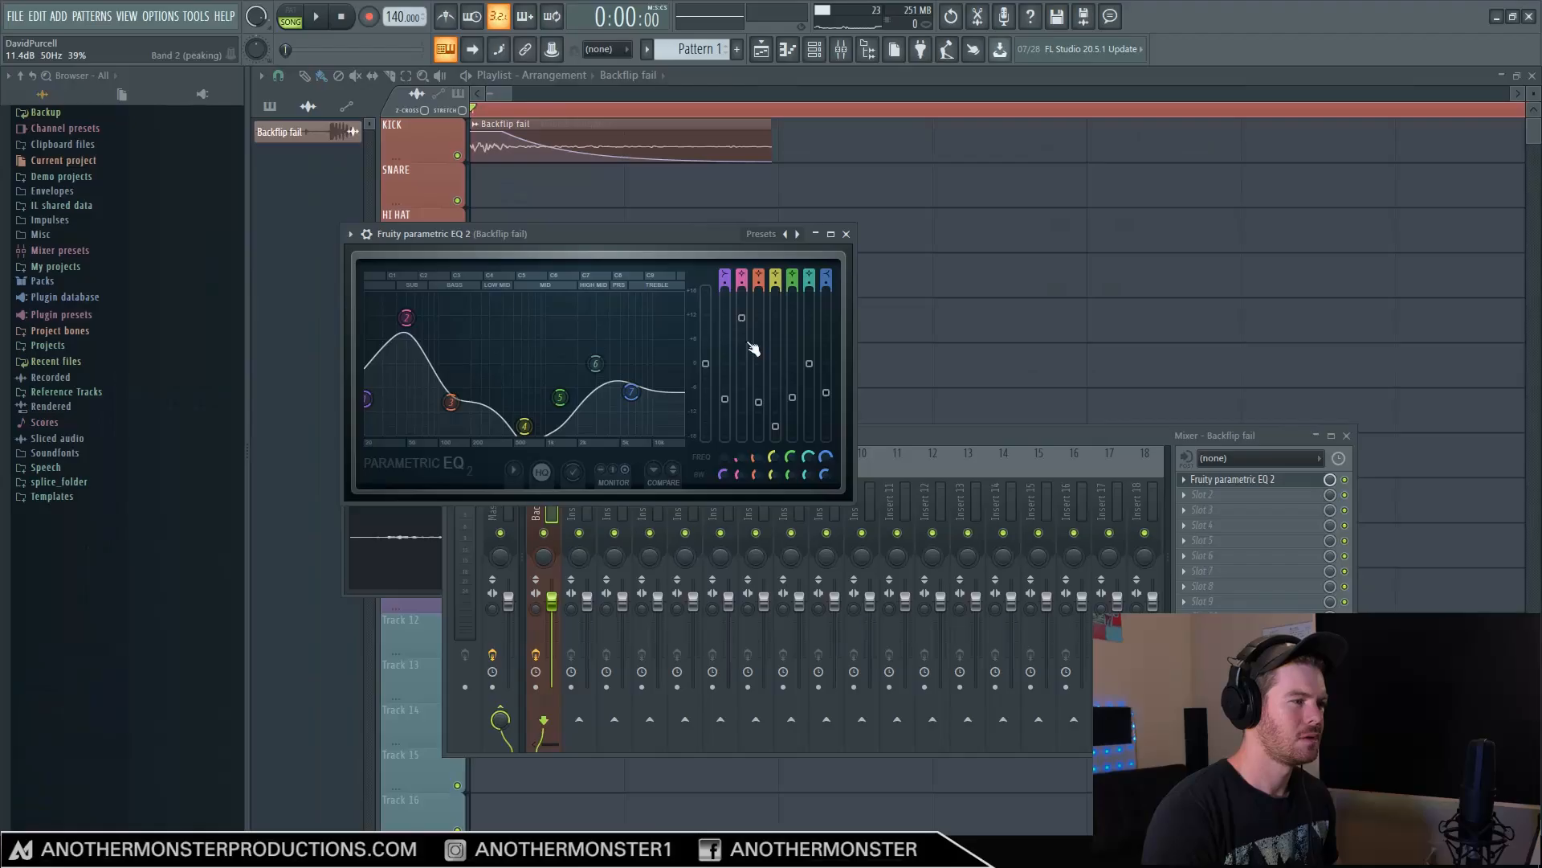
Add Soundgoodizer to slot 2 of the Backflip fail mixer track, lower its amount, and audition the kick.
left_click(998, 441)
left_click(1184, 495)
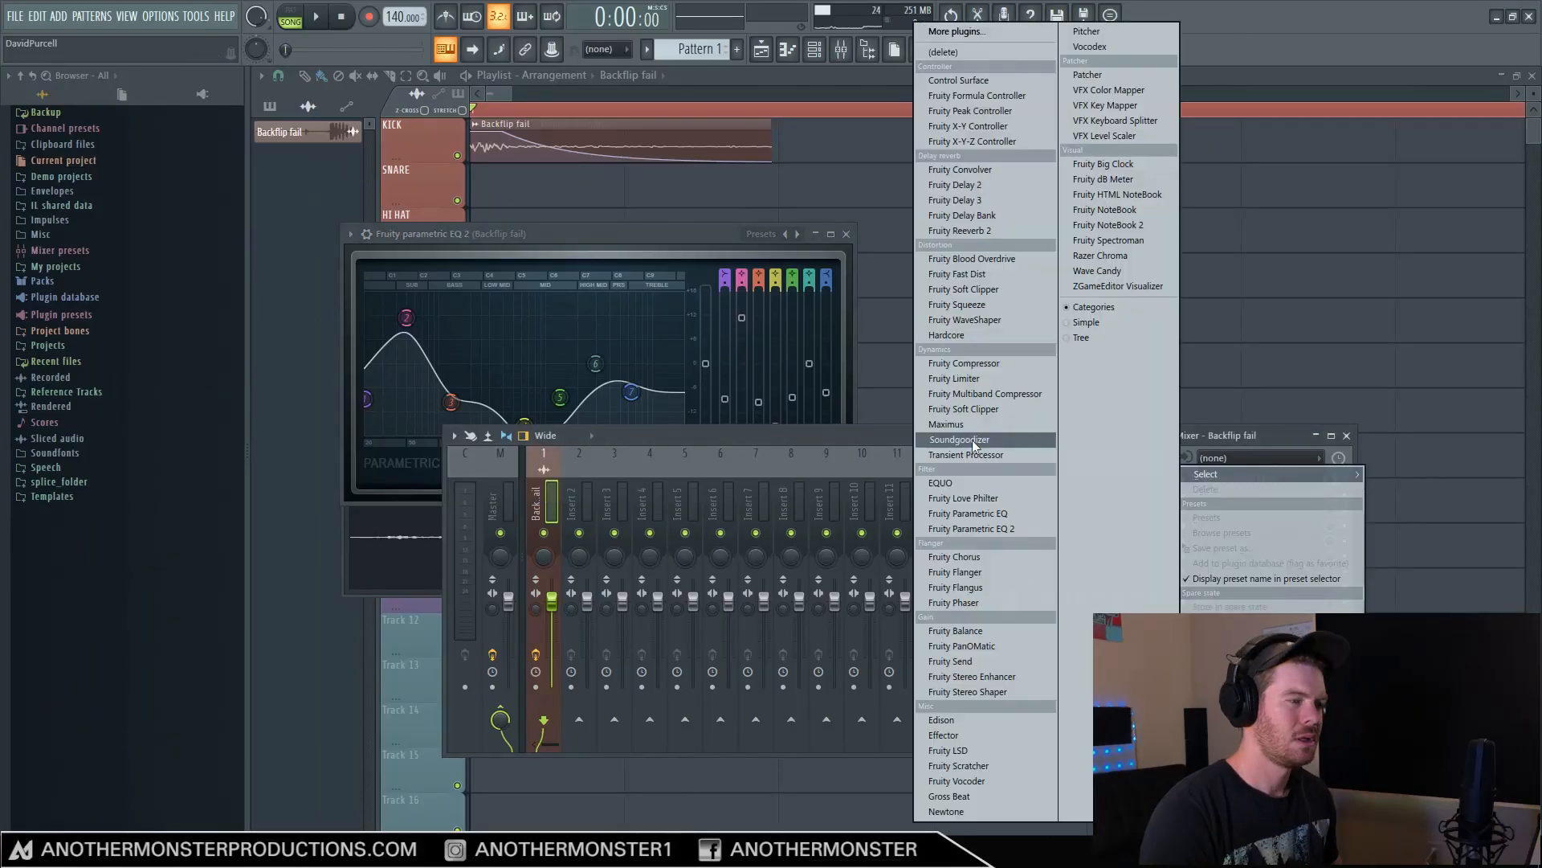
left_click(955, 441)
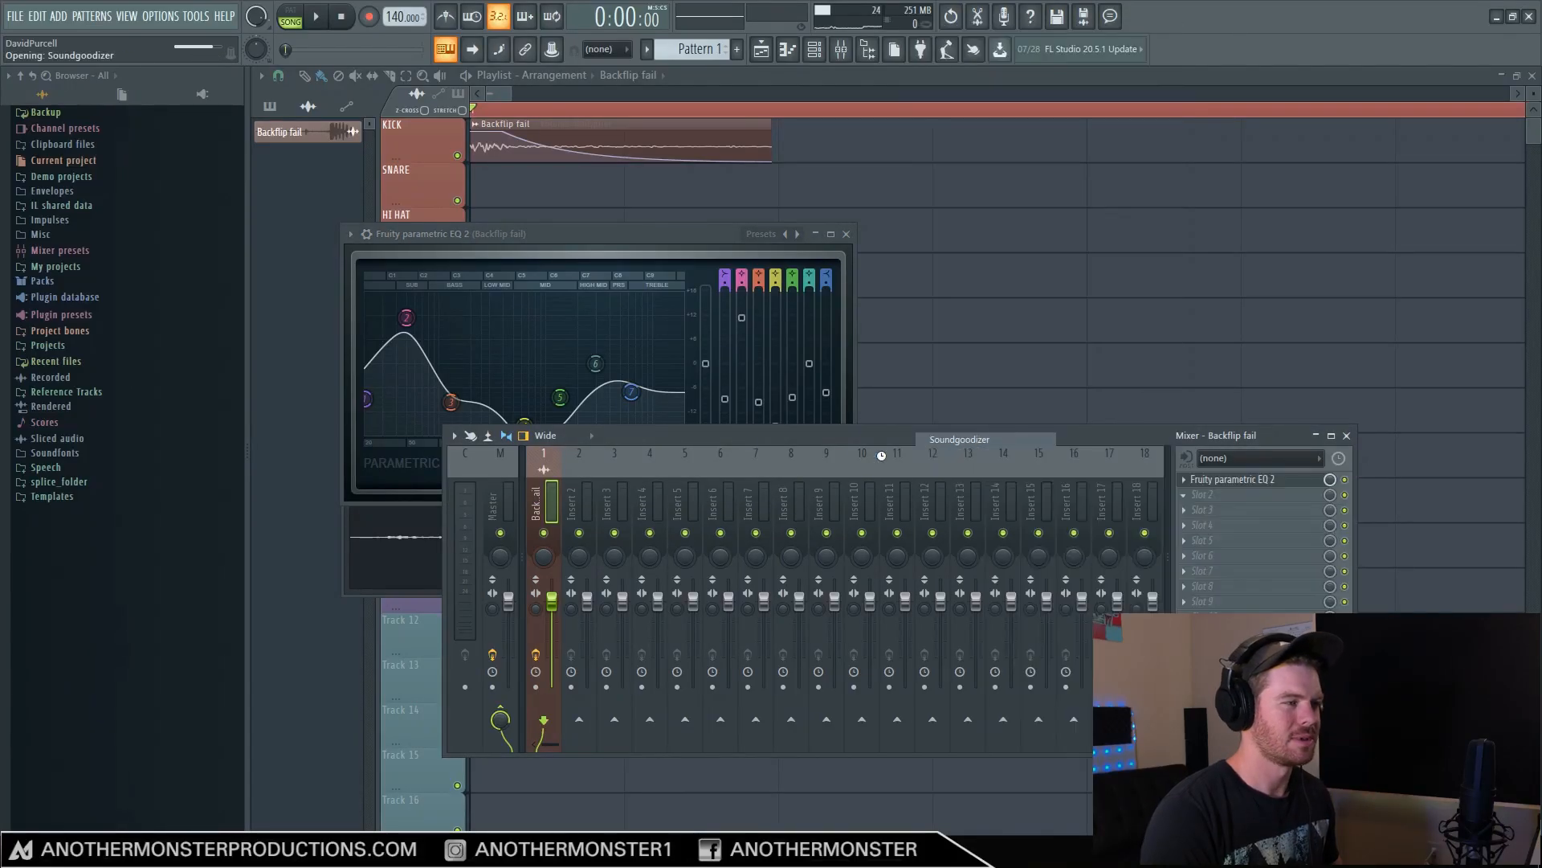
key("space")
key("space")
key("space")
key("space")
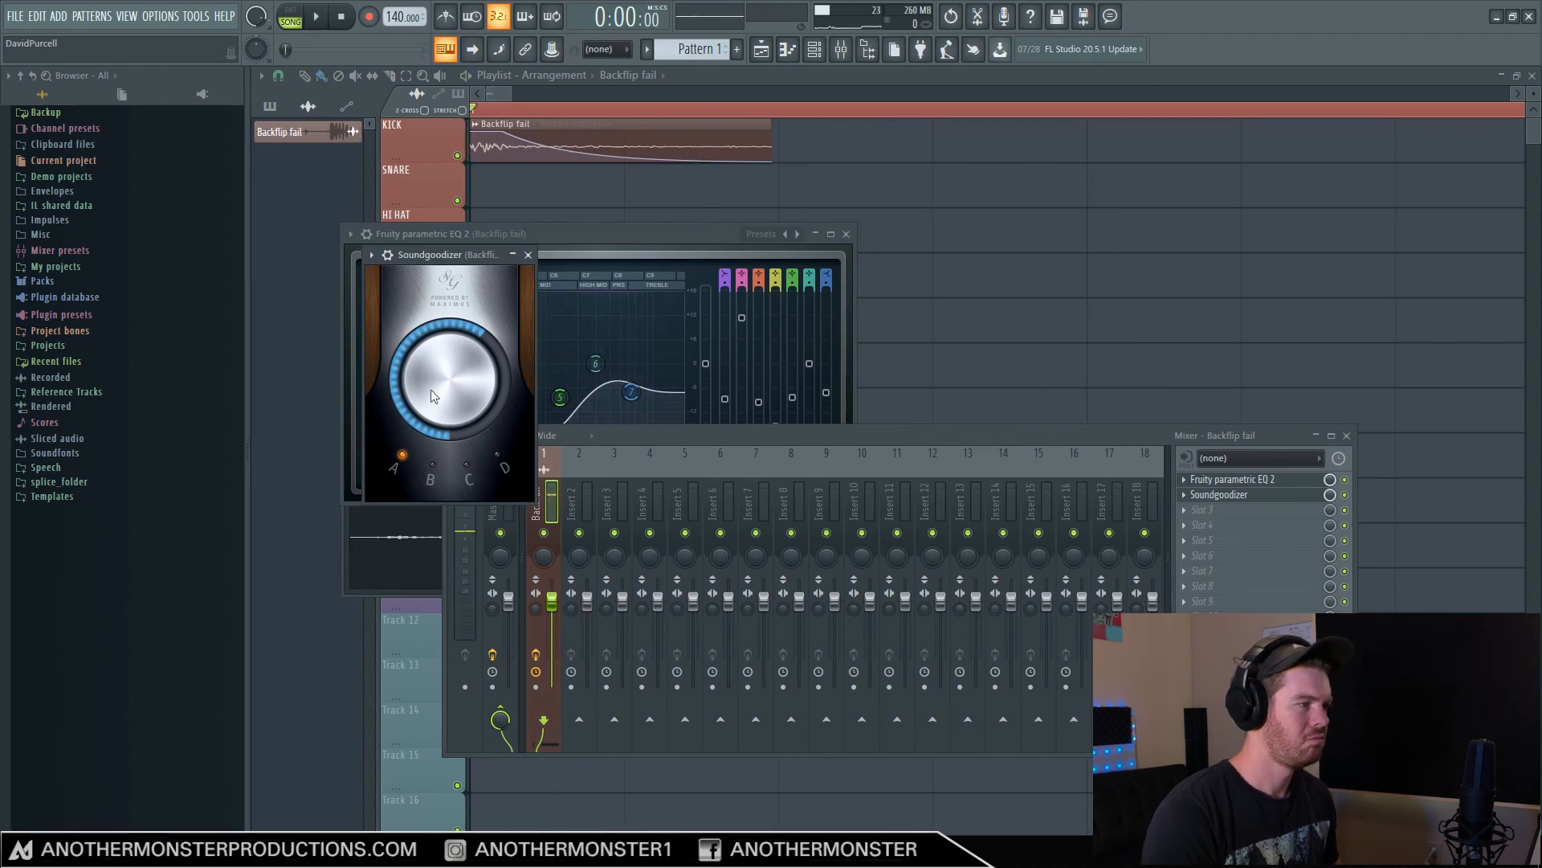
key("space")
key("space")
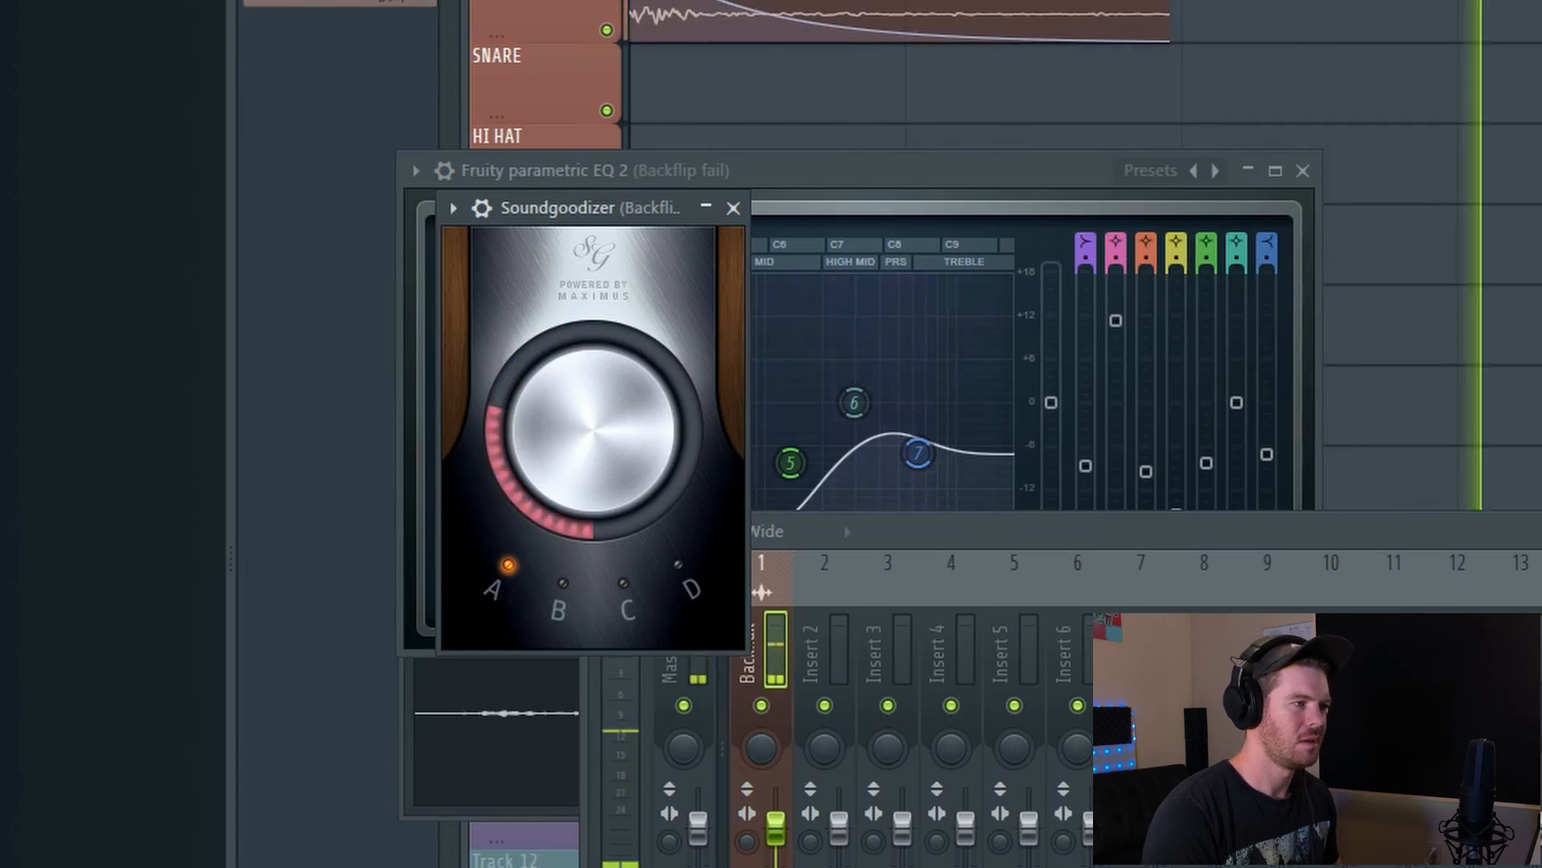
Compare Soundgoodizer modes C and D, return to mode A, and play the kick again.
left_click(625, 585)
left_click(679, 569)
left_click(508, 568)
key("space")
key("space")
key("space")
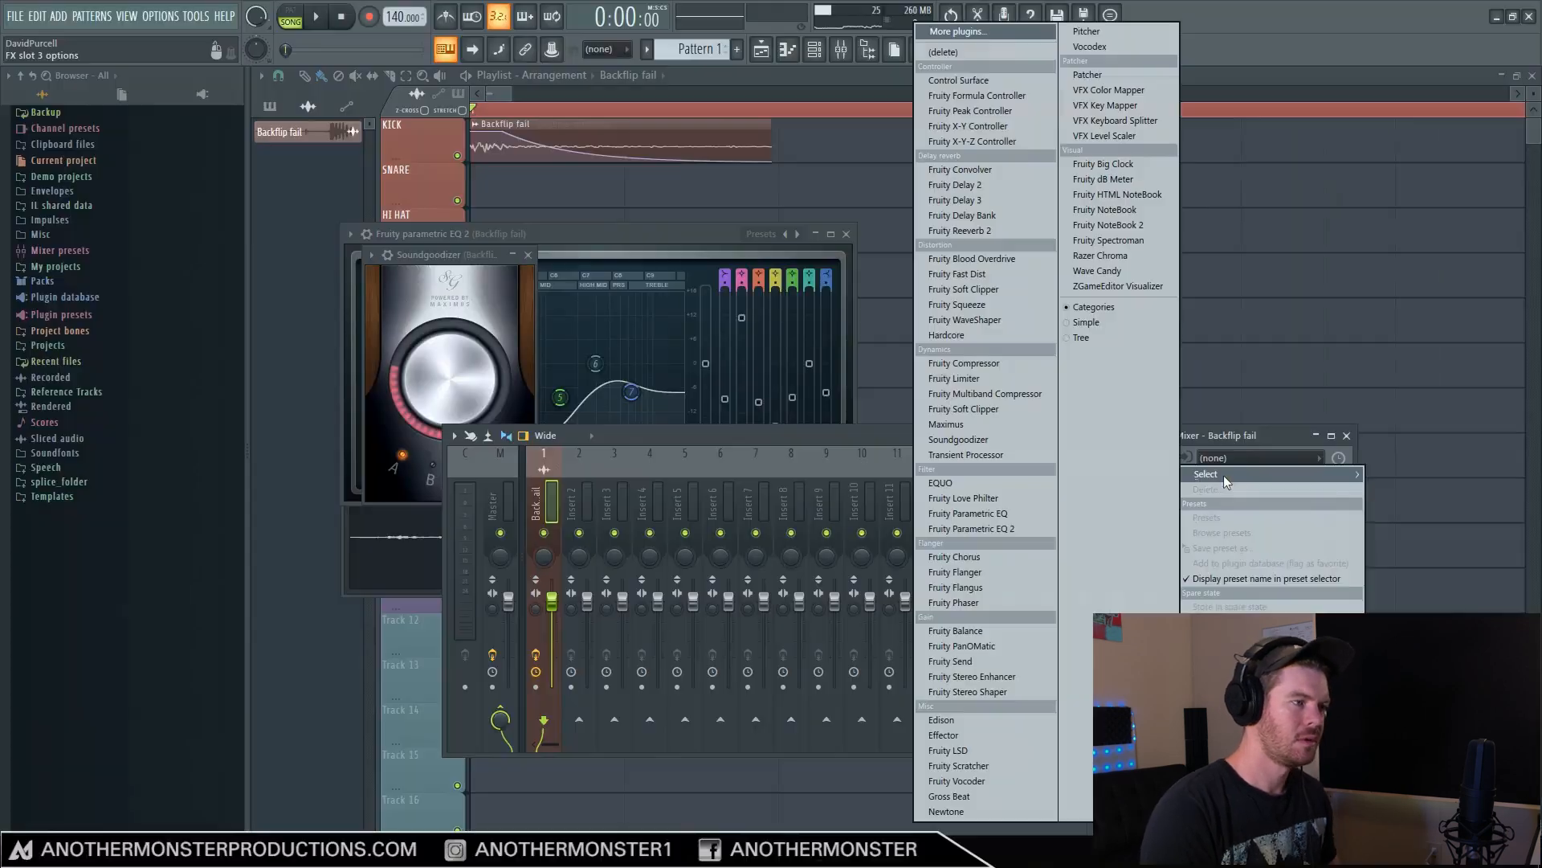
Try Fruity Fast Dist in slot 3 of the Backflip fail mixer track with a reduced mix amount.
left_click(964, 276)
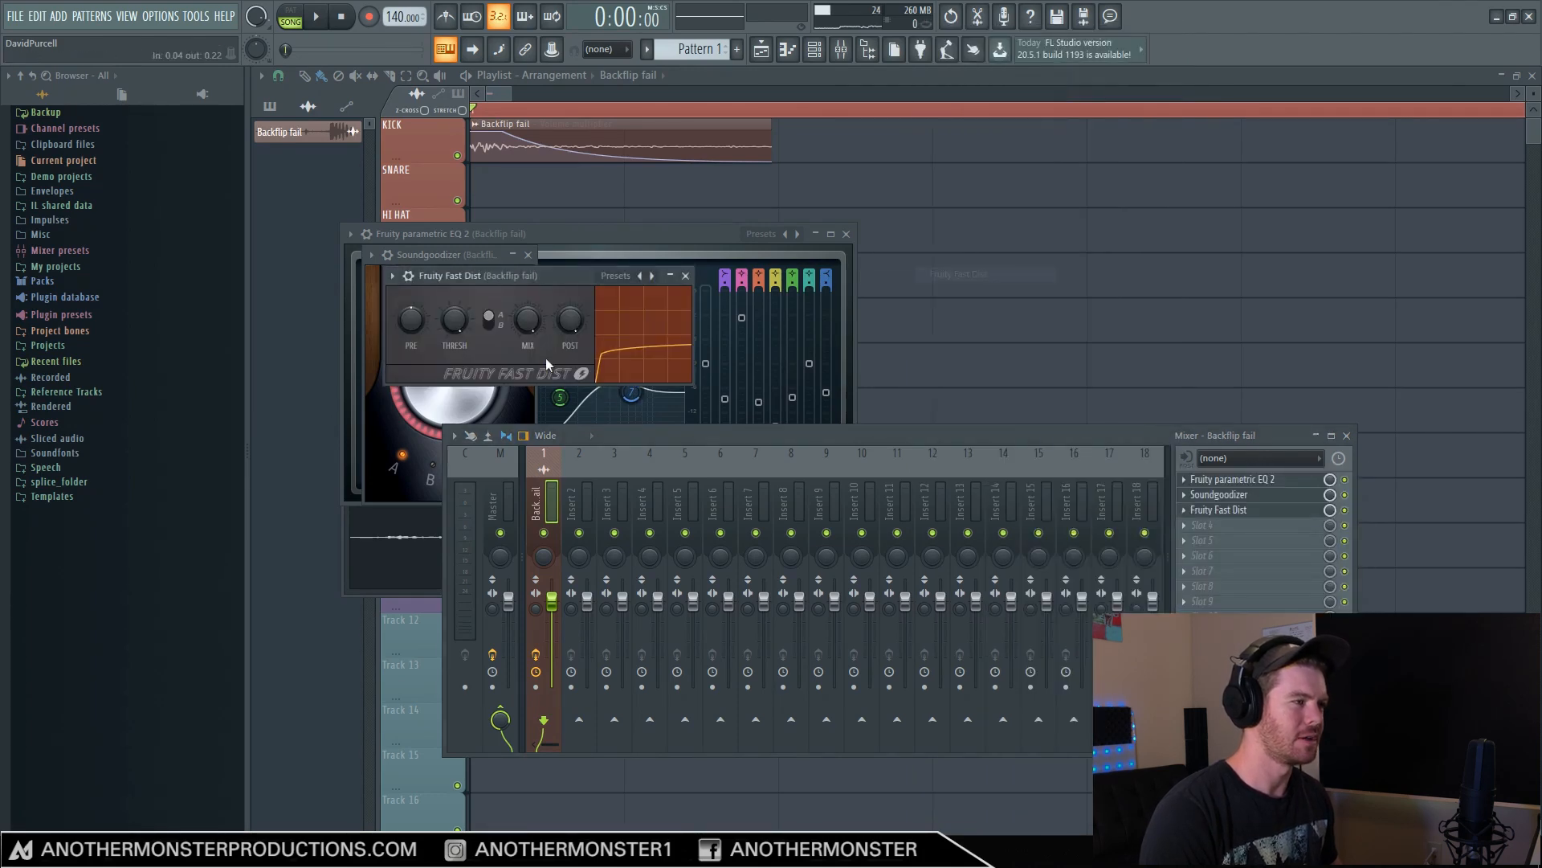
mouse_move(532, 328)
left_mouse_down()
mouse_move(532, 386)
mouse_move(532, 345)
left_mouse_up()
key("space")
left_click_drag(491, 423, 491, 490)
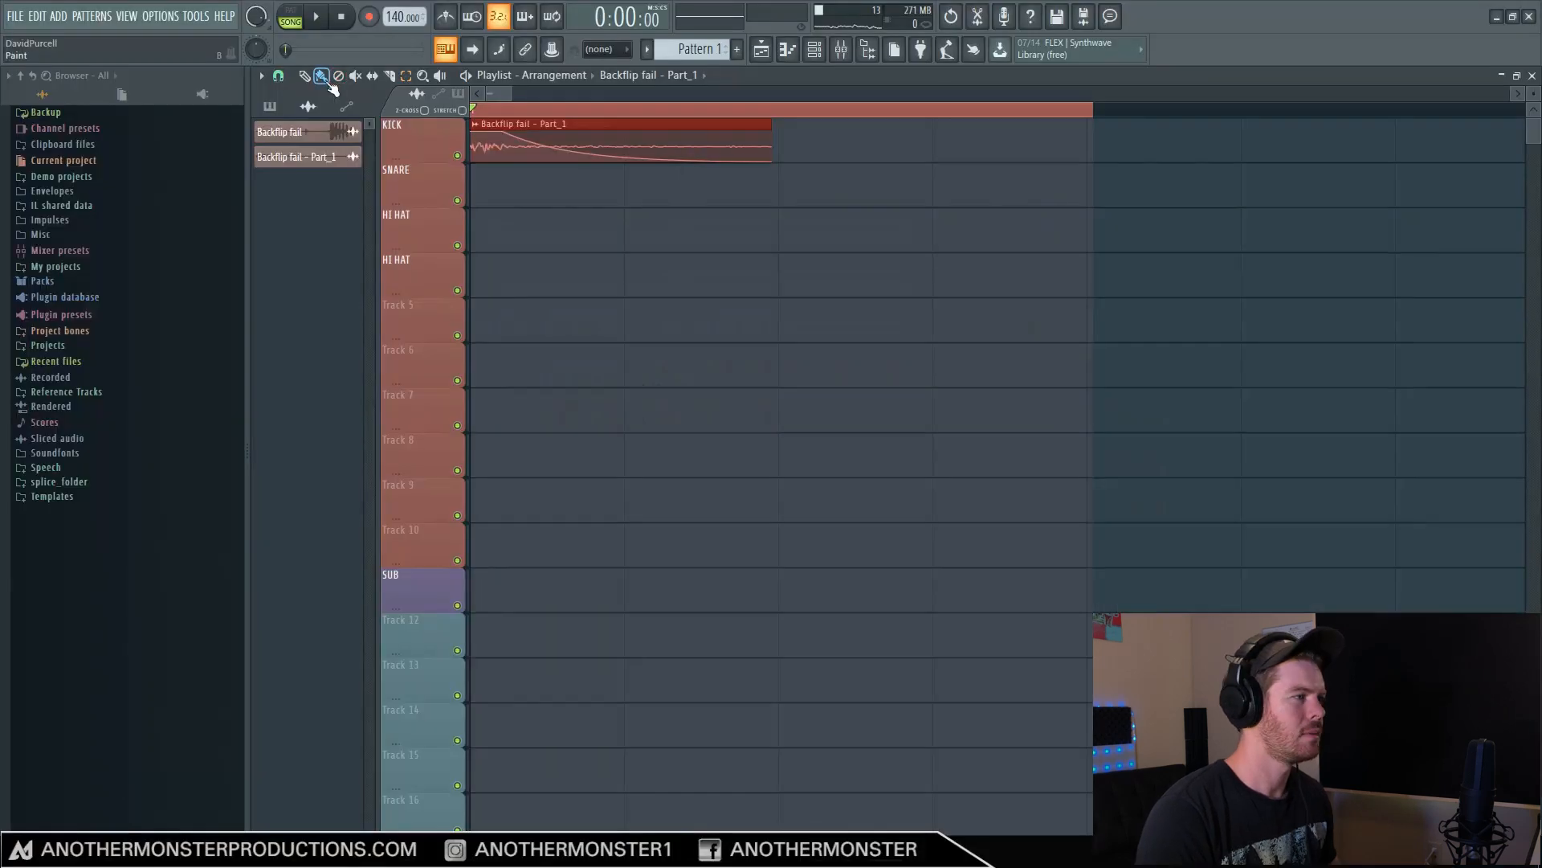
Normalize the Backflip fail - Part_1 sample in its channel settings and show the mixer.
left_click(484, 122)
left_click(539, 182)
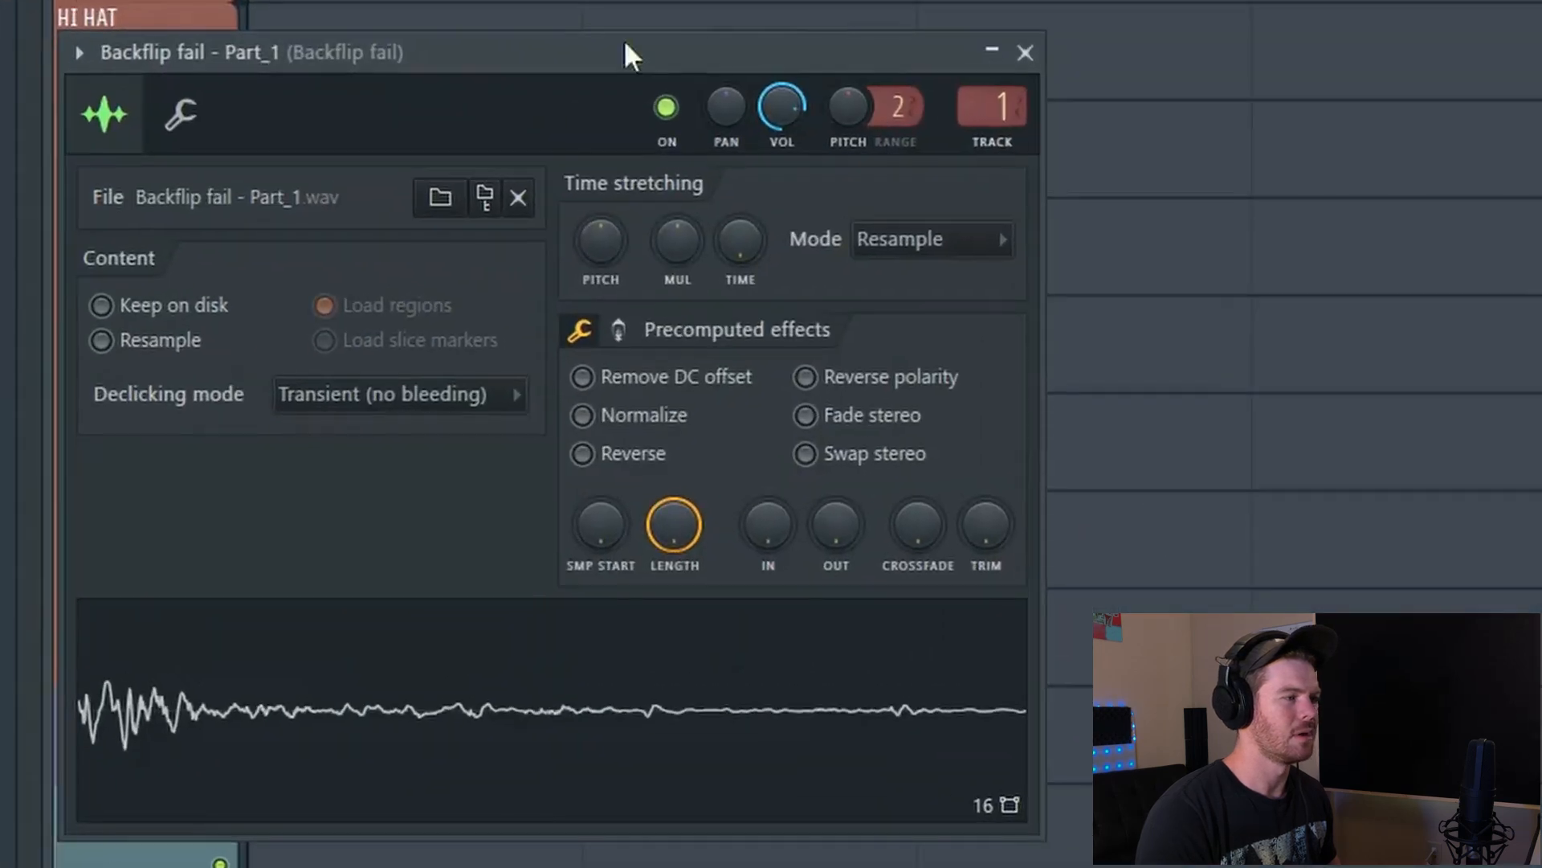
left_click(582, 416)
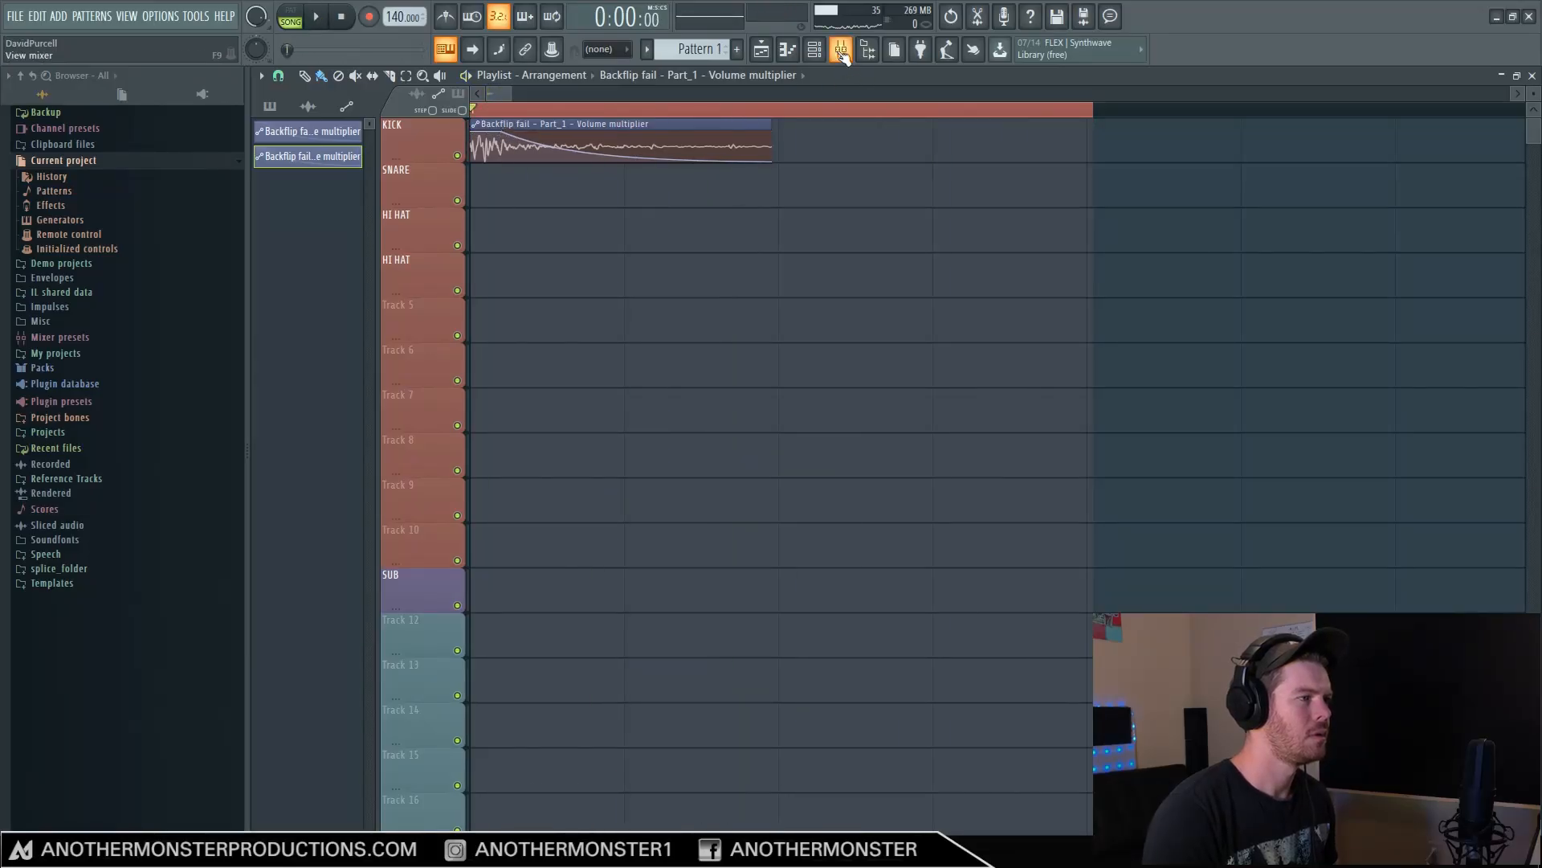
key("F9")
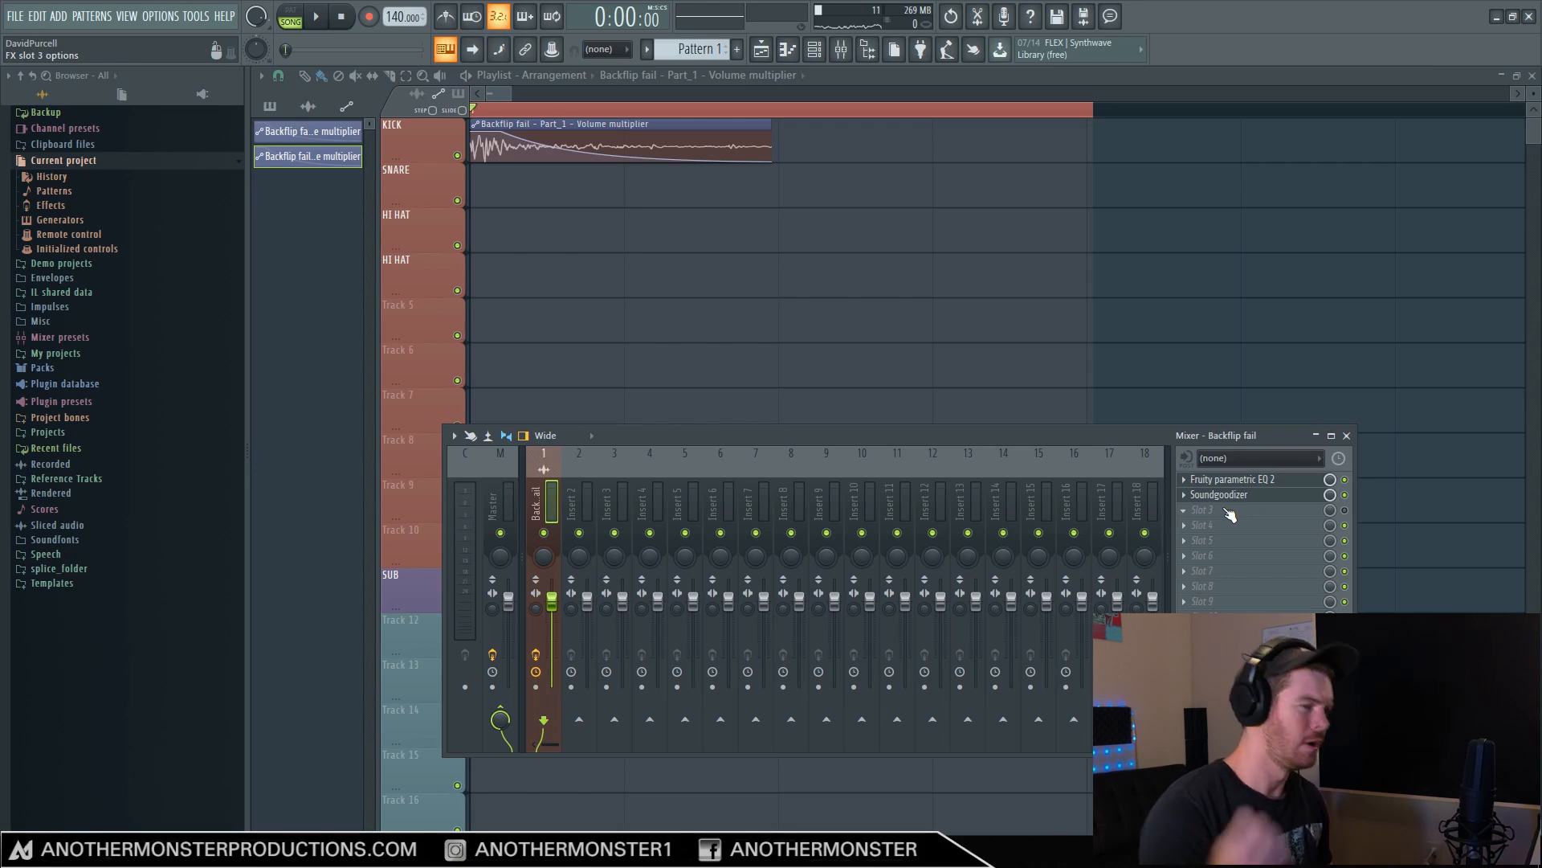
Show the SPAN analyzer on the Master track and add Fruity Parametric EQ 2 to slot 3 of the Backflip fail mixer track.
left_click(509, 499)
left_click(1201, 602)
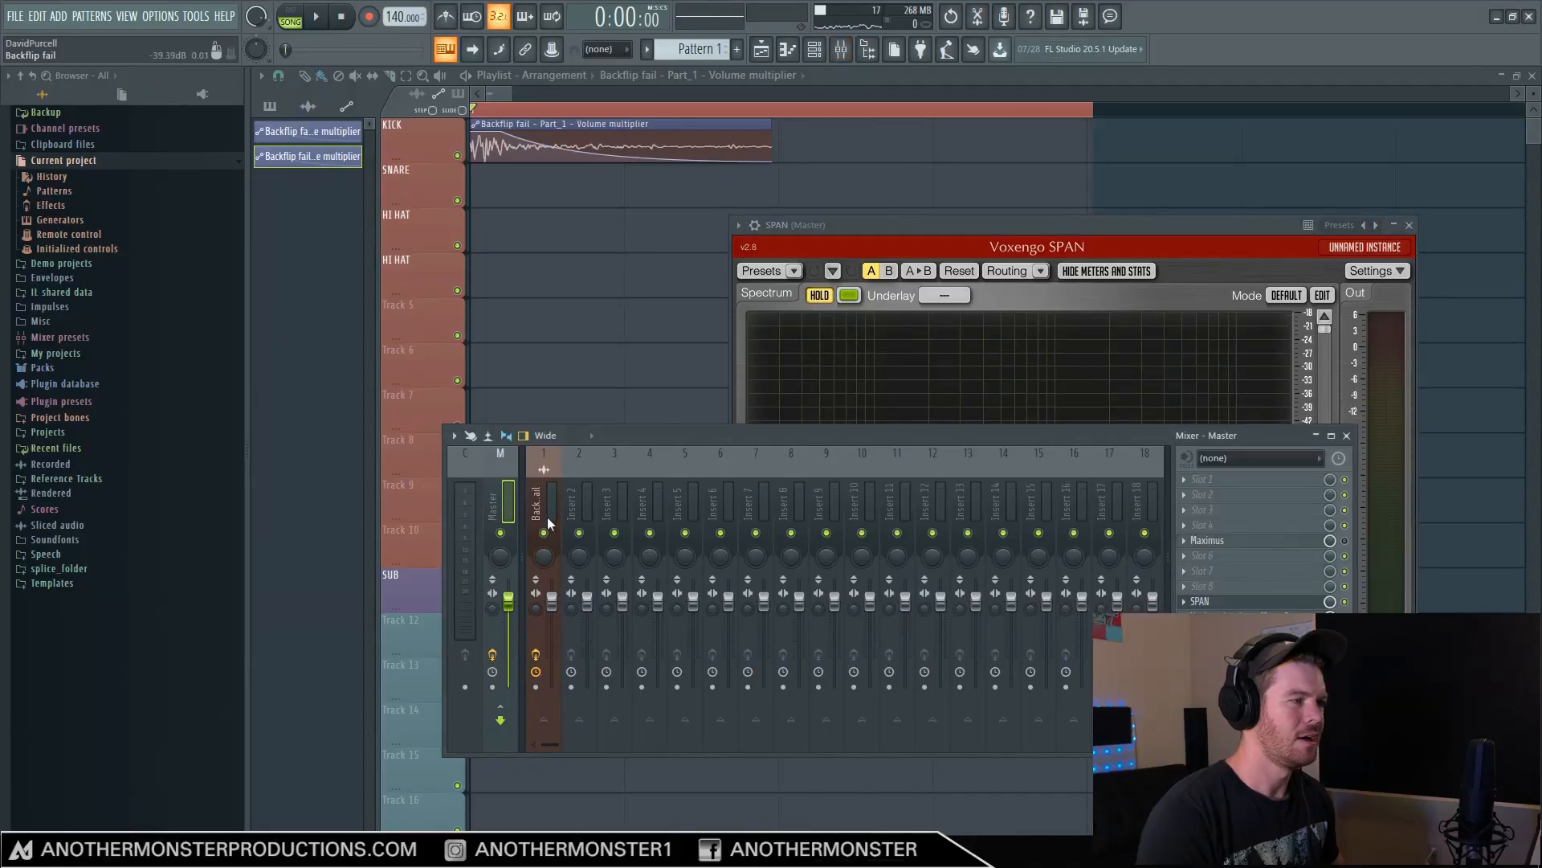
left_click(547, 518)
left_click(1221, 510)
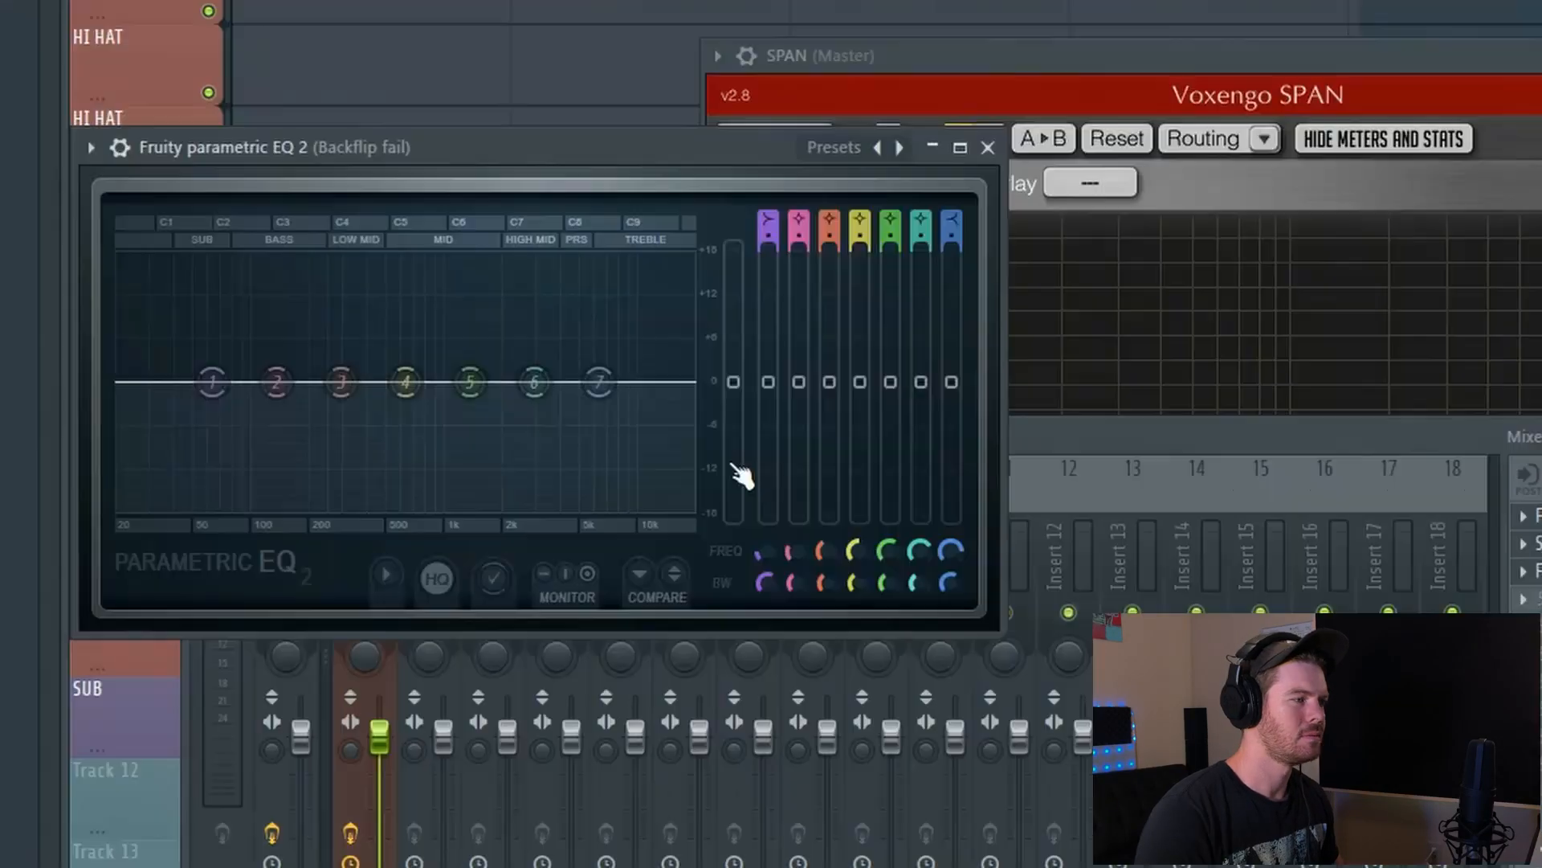
Play the kick, roll off its lowest frequencies with EQ band 1, and move band 2 to about 54 Hz.
key("space")
left_click_drag(763, 553, 764, 551)
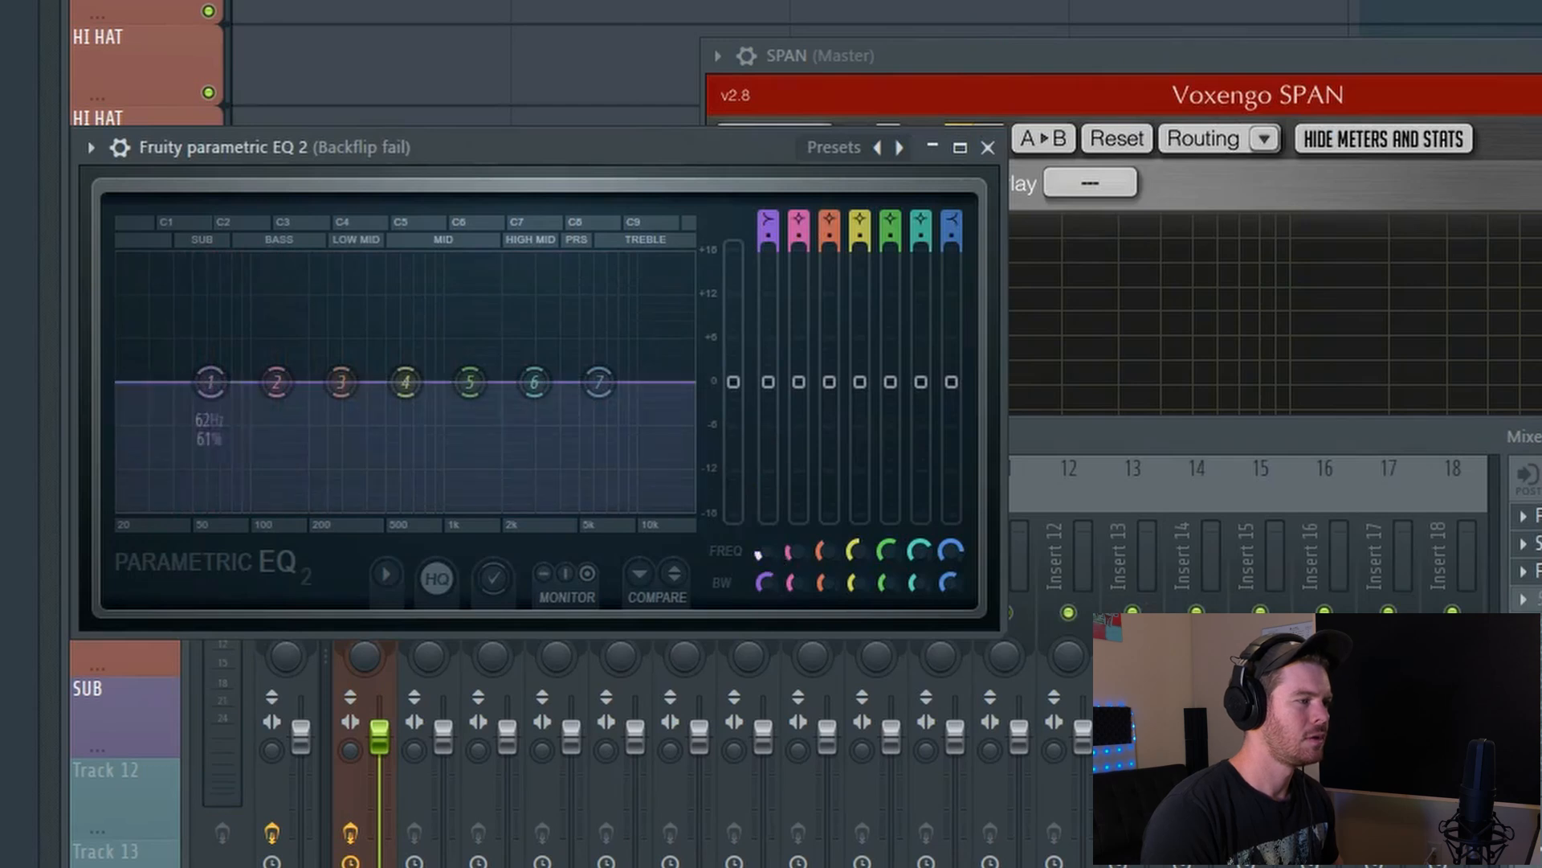
left_click_drag(768, 381, 768, 406)
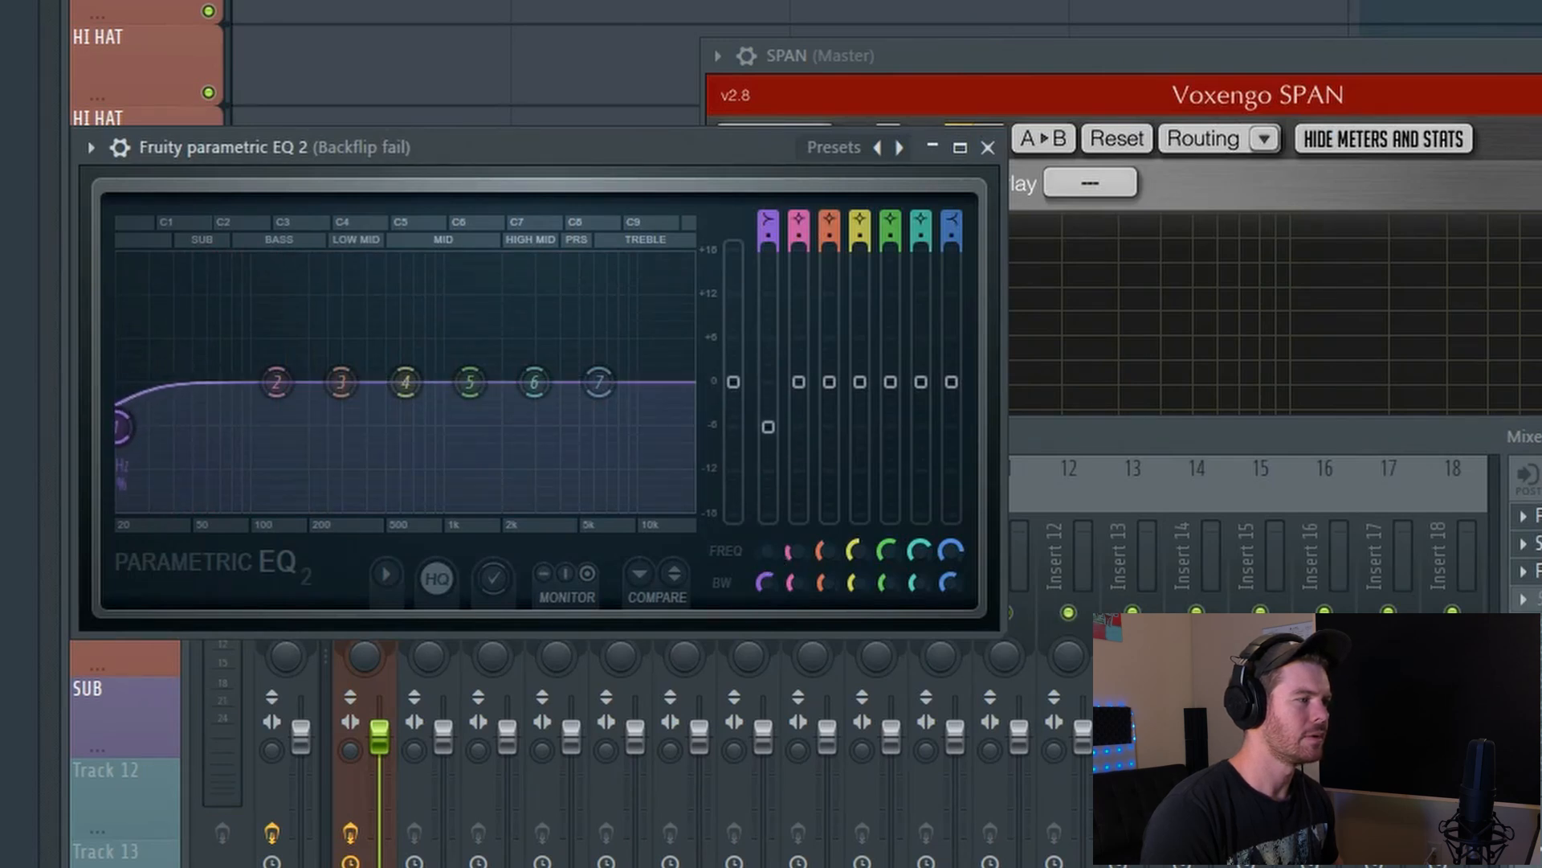
left_click_drag(788, 552, 788, 556)
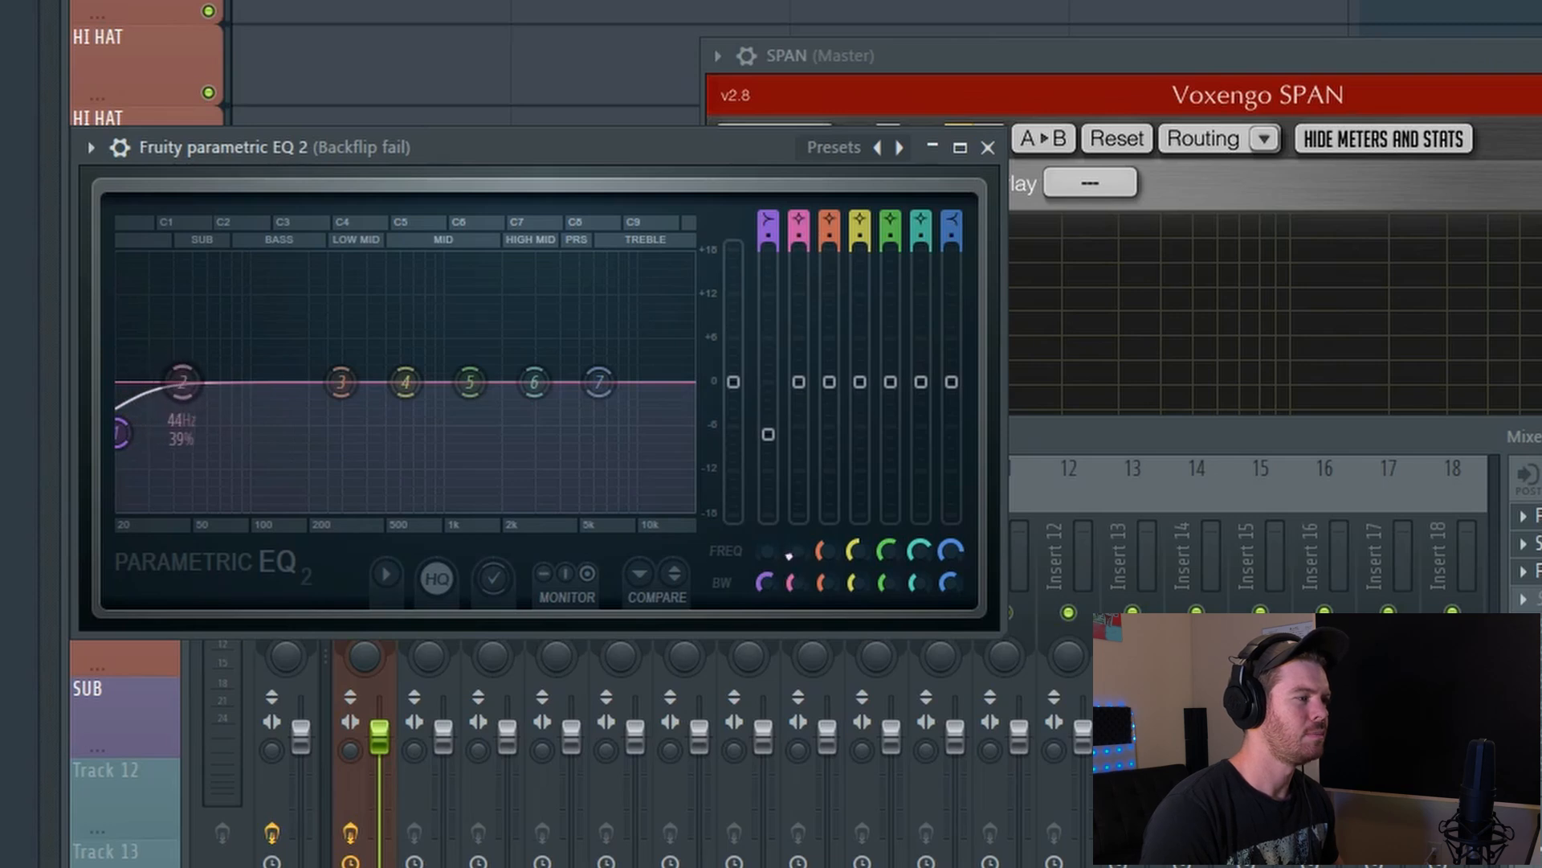
left_click_drag(789, 551, 789, 551)
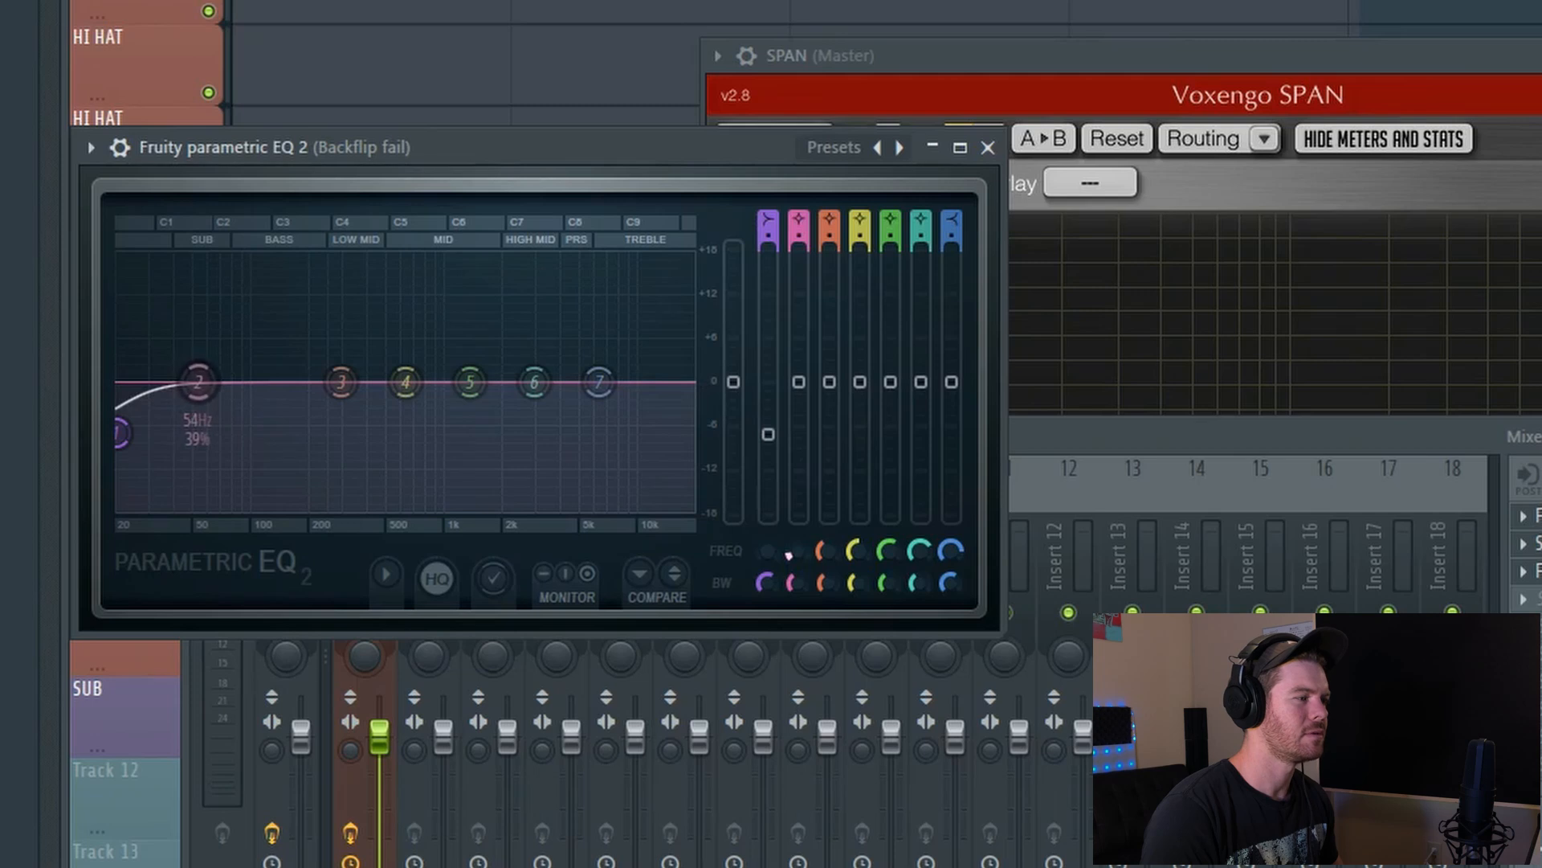
left_click_drag(789, 552, 789, 551)
Boost EQ band 2 and cut the low mids with band 3 near 300 Hz and band 4 at 632 Hz.
left_click_drag(800, 383, 860, 393)
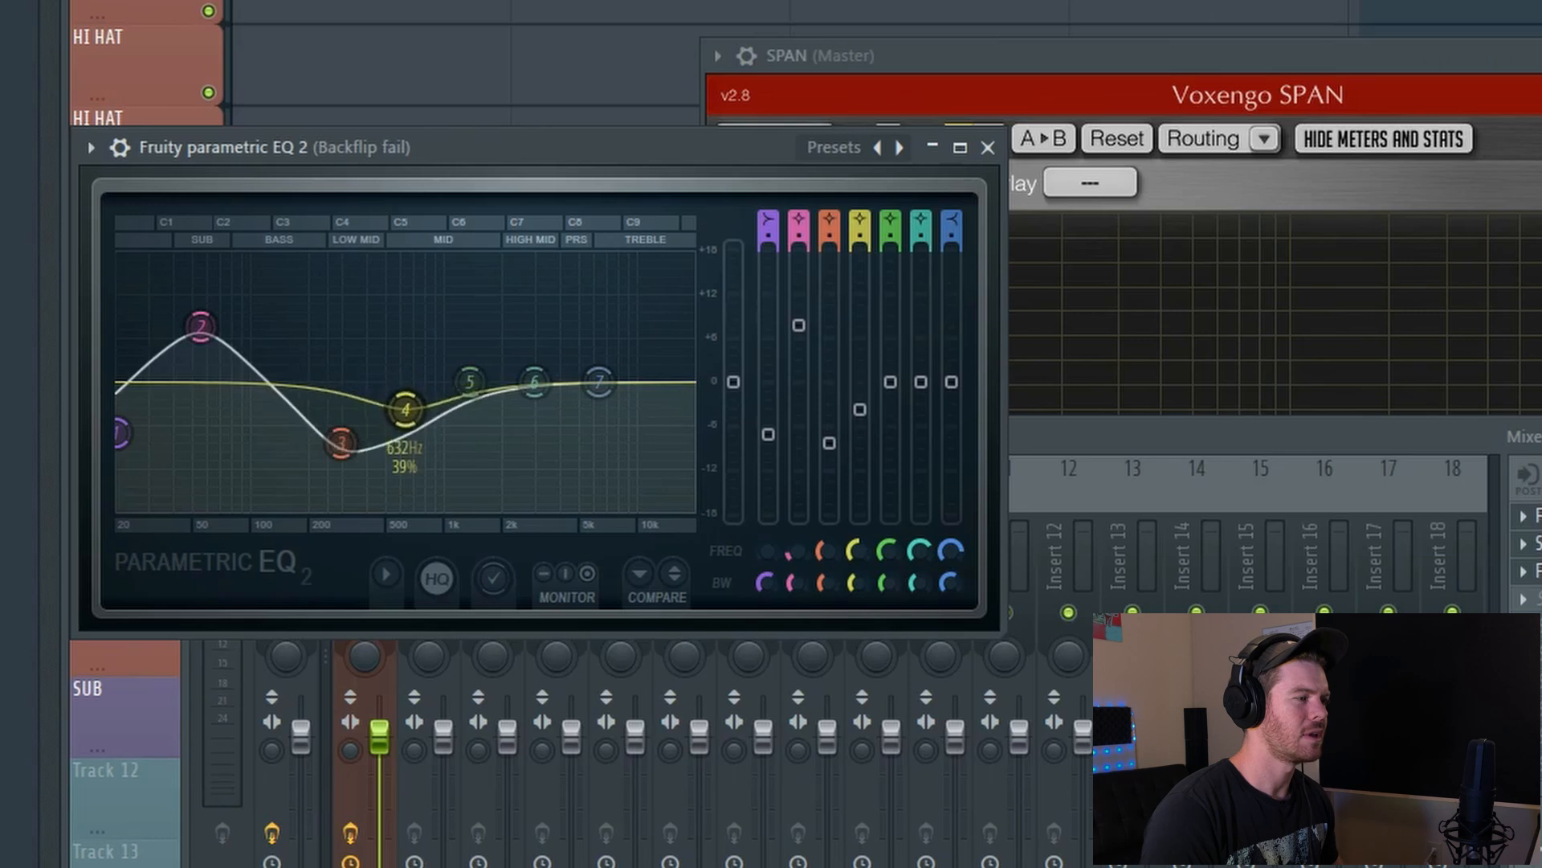
left_click_drag(829, 443, 829, 446)
left_click_drag(825, 553, 825, 552)
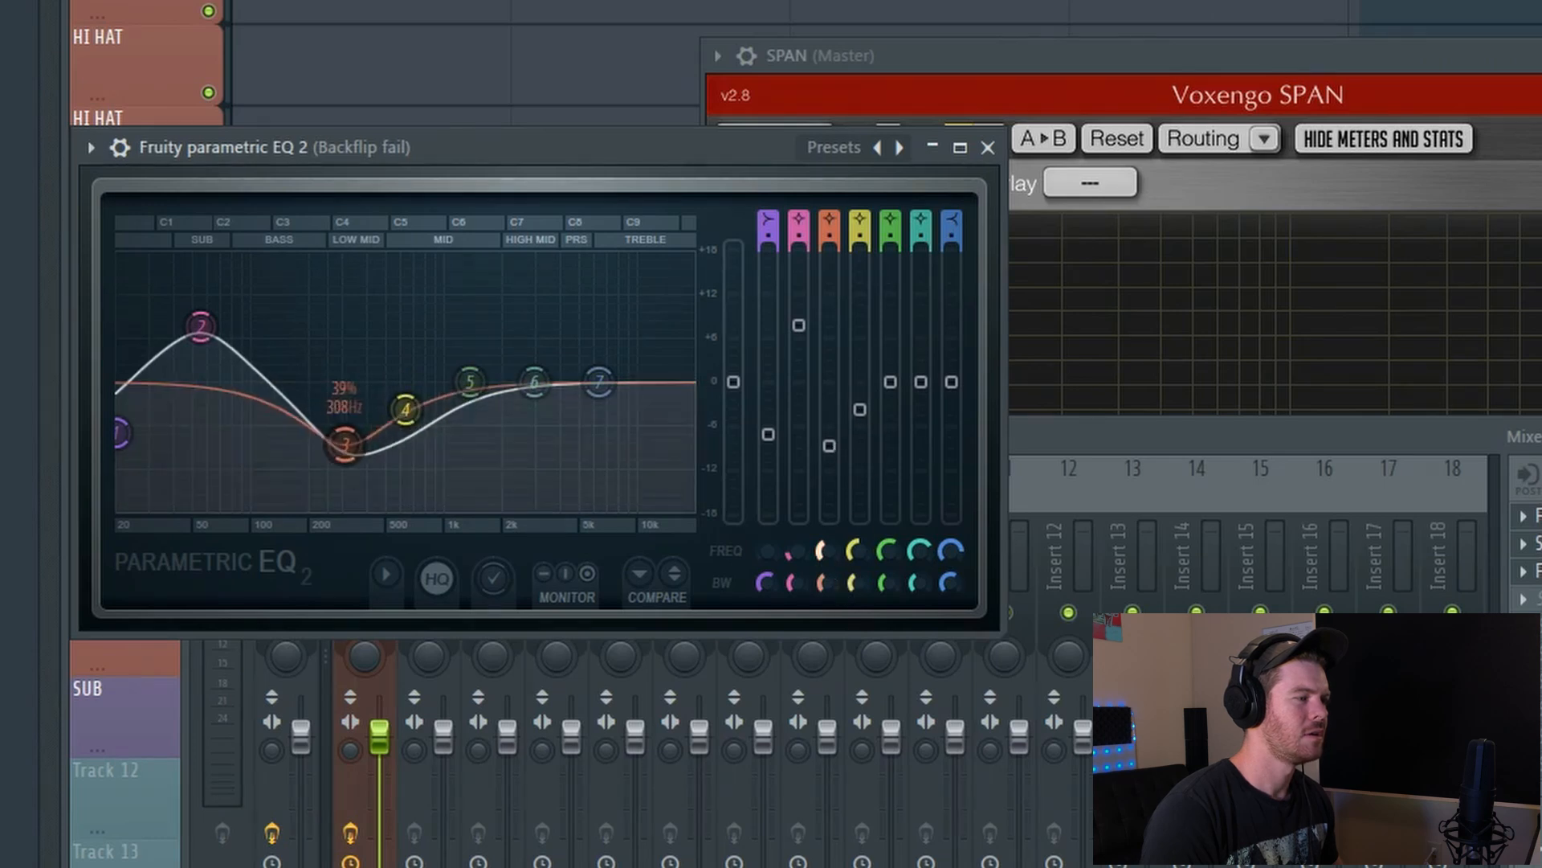
left_click_drag(829, 446, 829, 450)
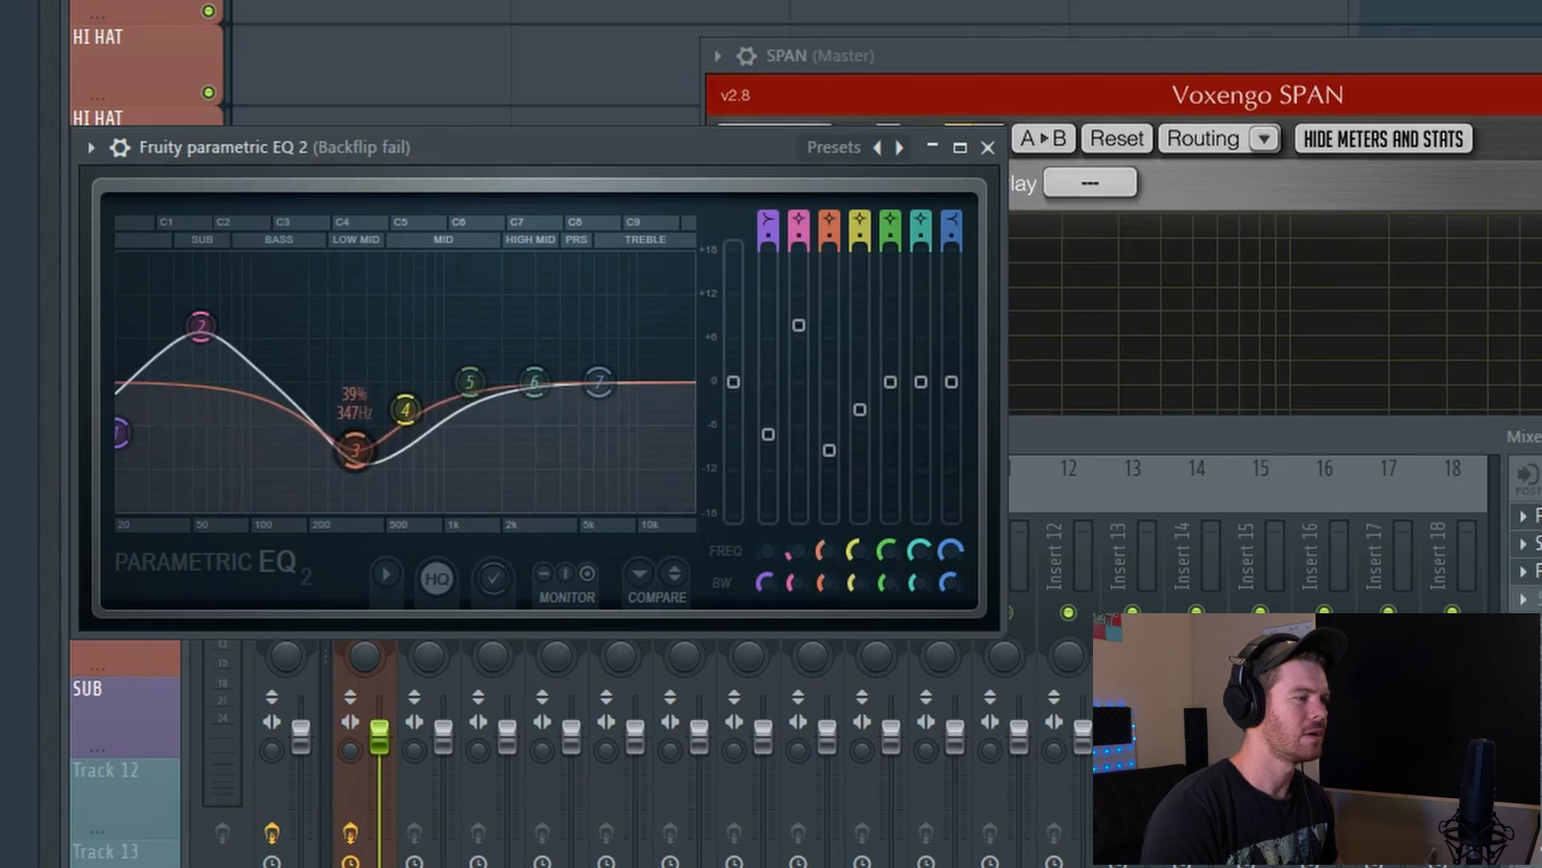
left_click_drag(827, 553, 834, 571)
left_click_drag(829, 450, 835, 486)
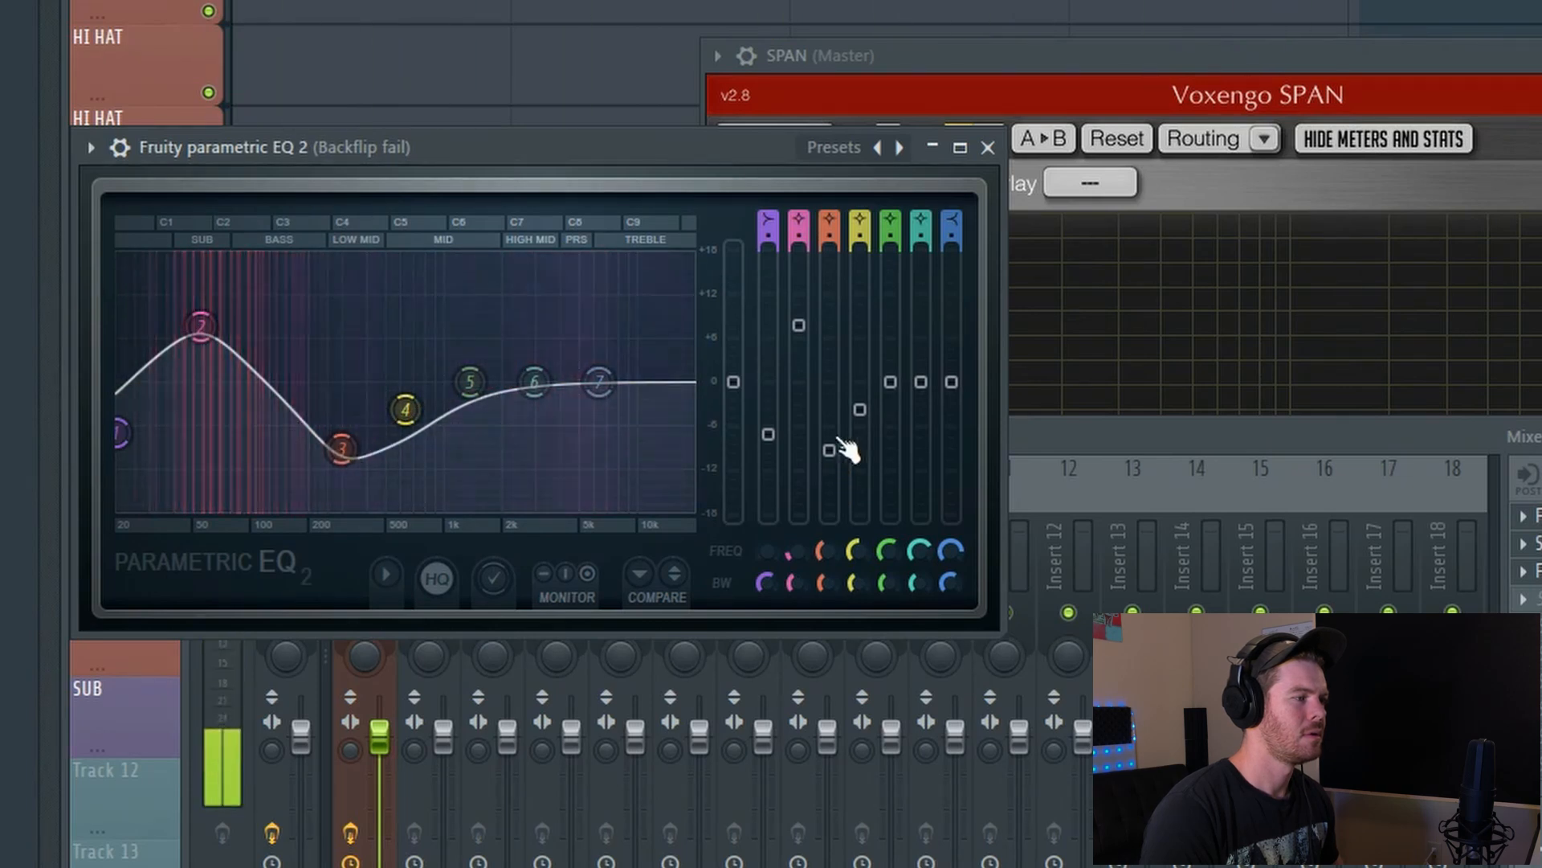
Cut EQ bands 5, 6 and 7 to reduce the highs, and lower band 1 further.
left_click_drag(890, 383, 921, 409)
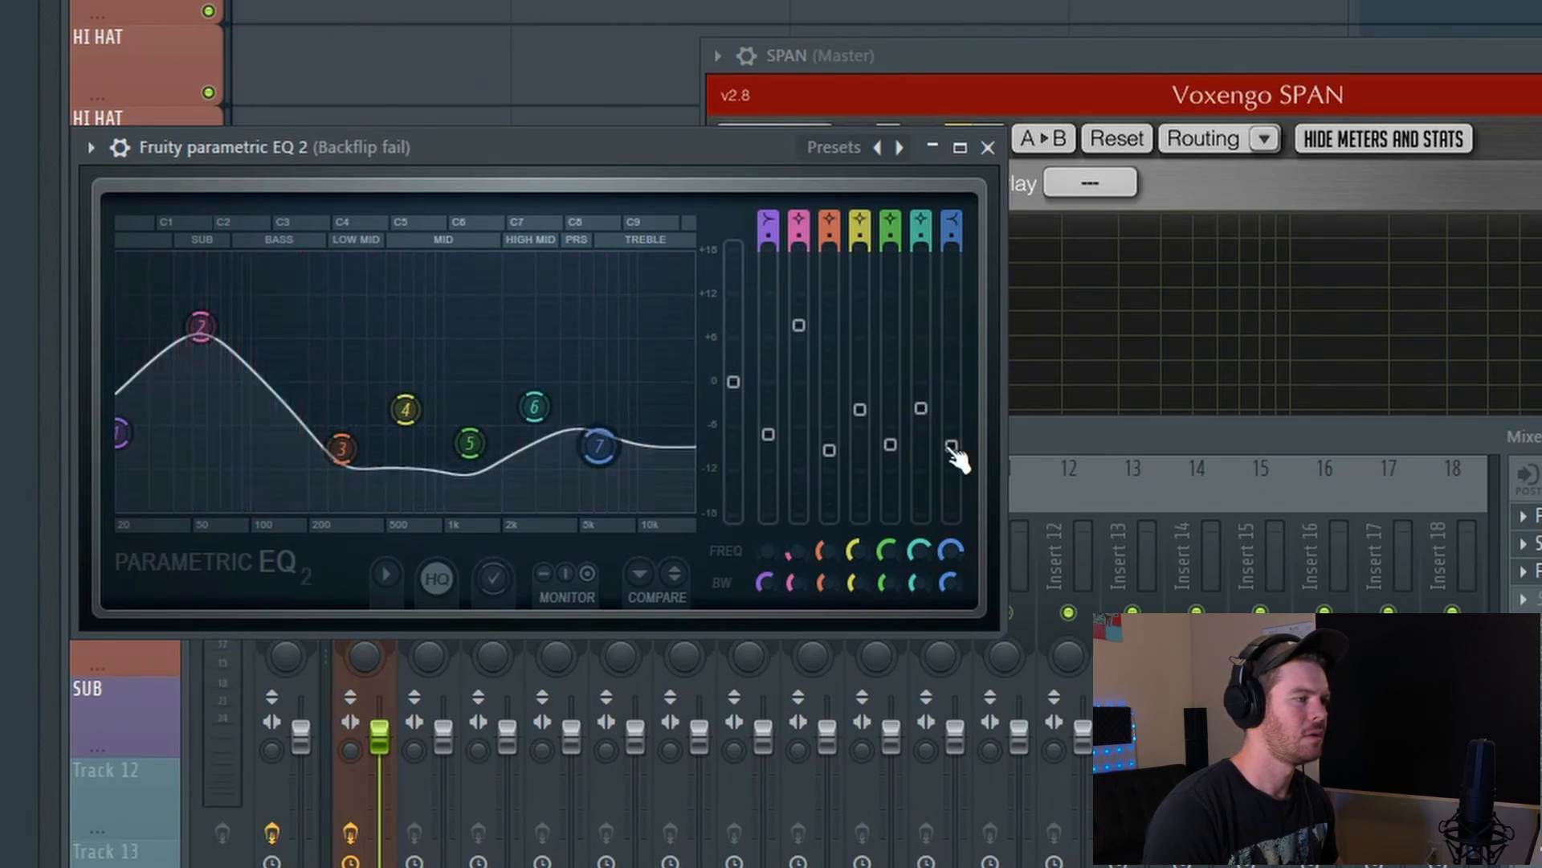
left_click_drag(921, 409, 951, 438)
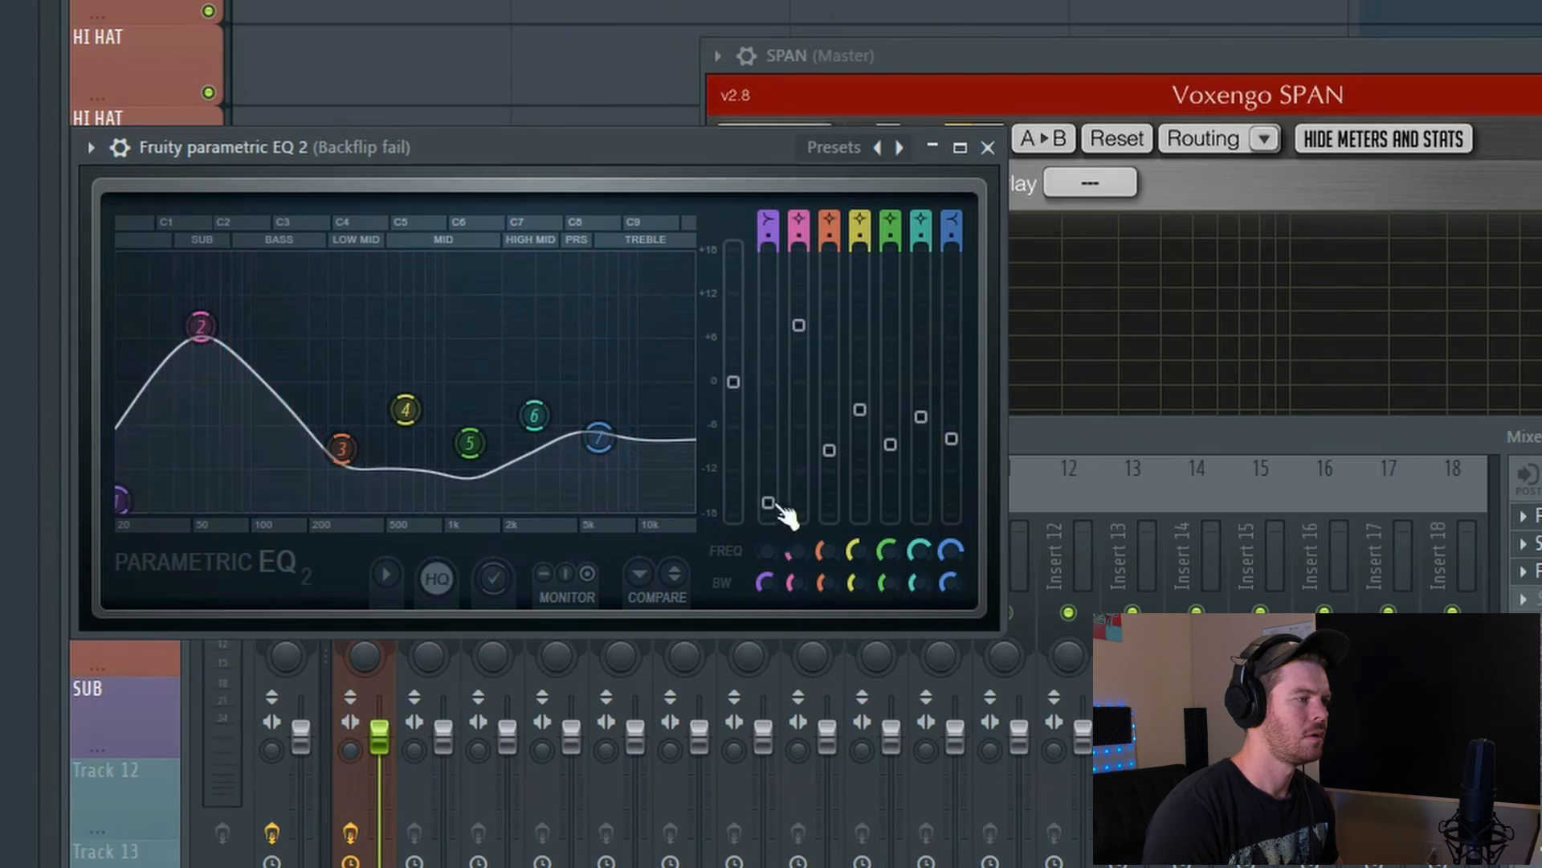
left_click_drag(772, 505, 781, 527)
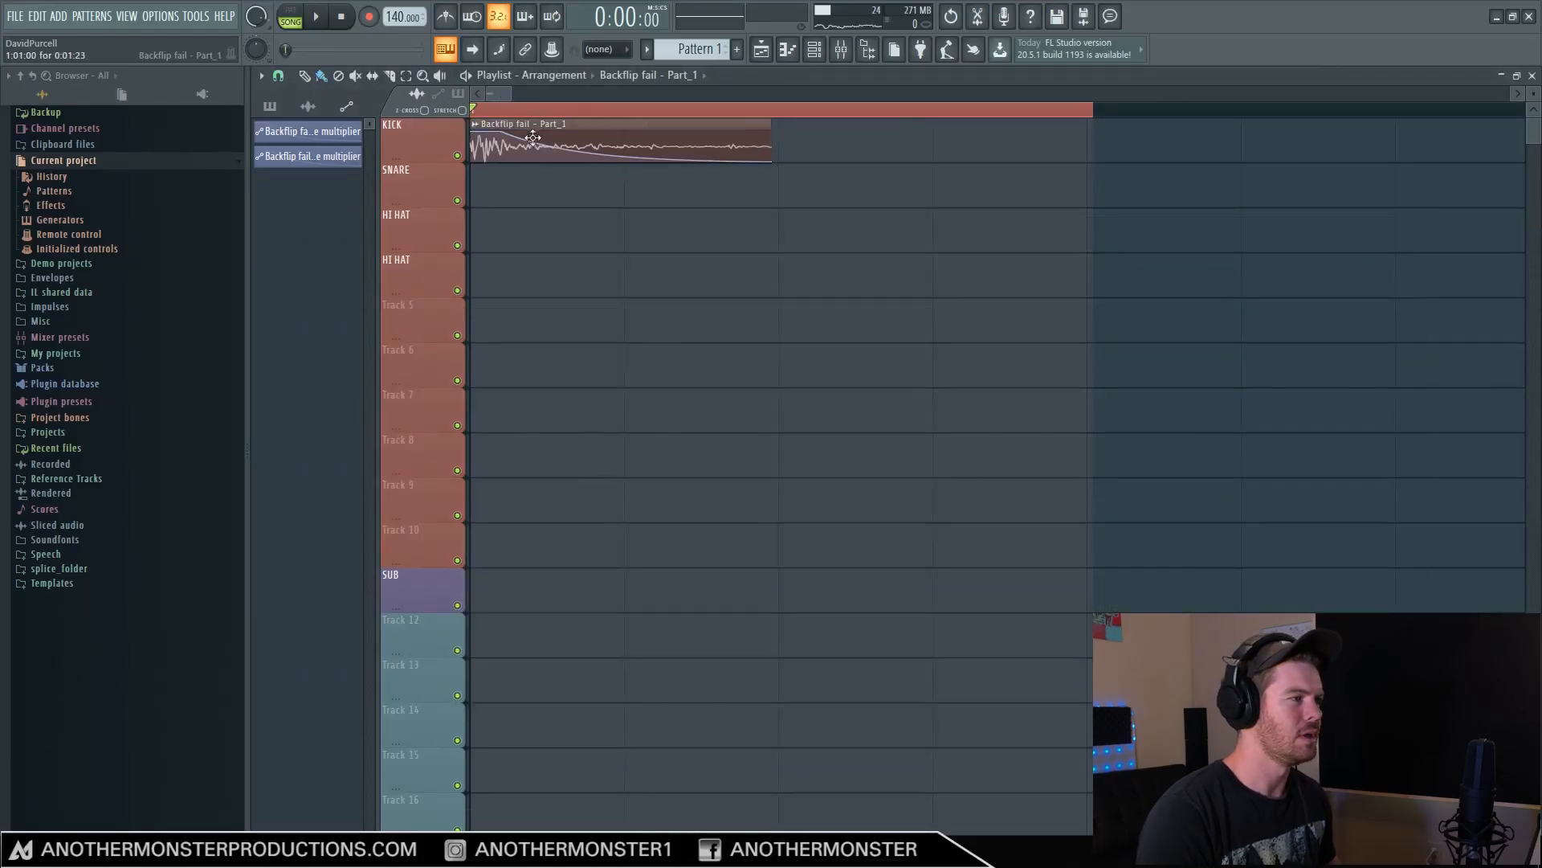
Lower the Backflip fail - Part_1 sample's pitch by 300 cents with the Auto stretching mode, and audition the kick.
left_click(475, 127)
left_click(509, 180)
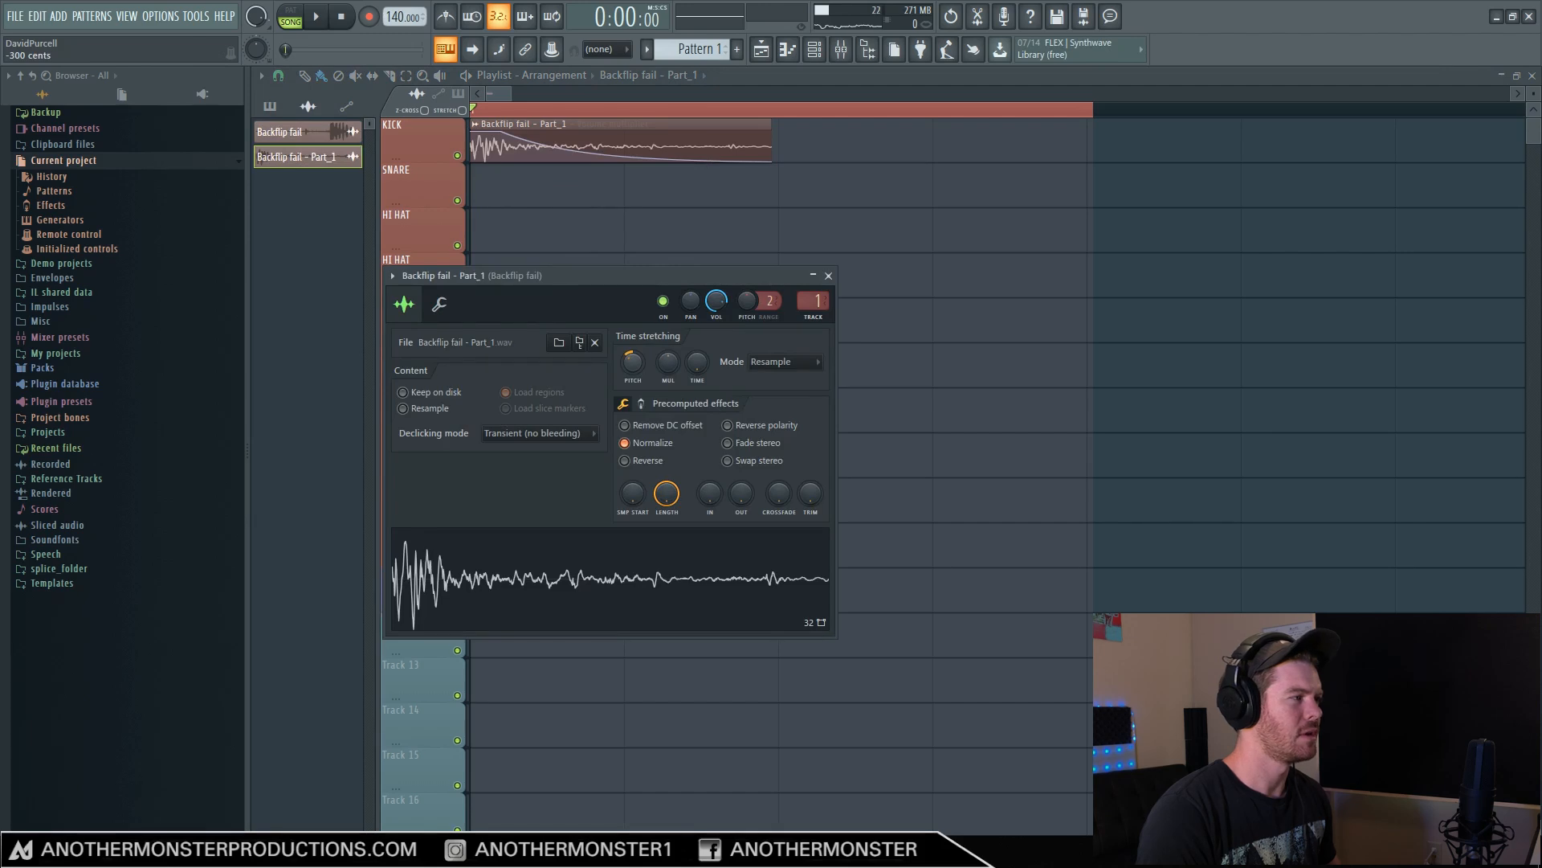
left_click_drag(633, 362, 641, 352)
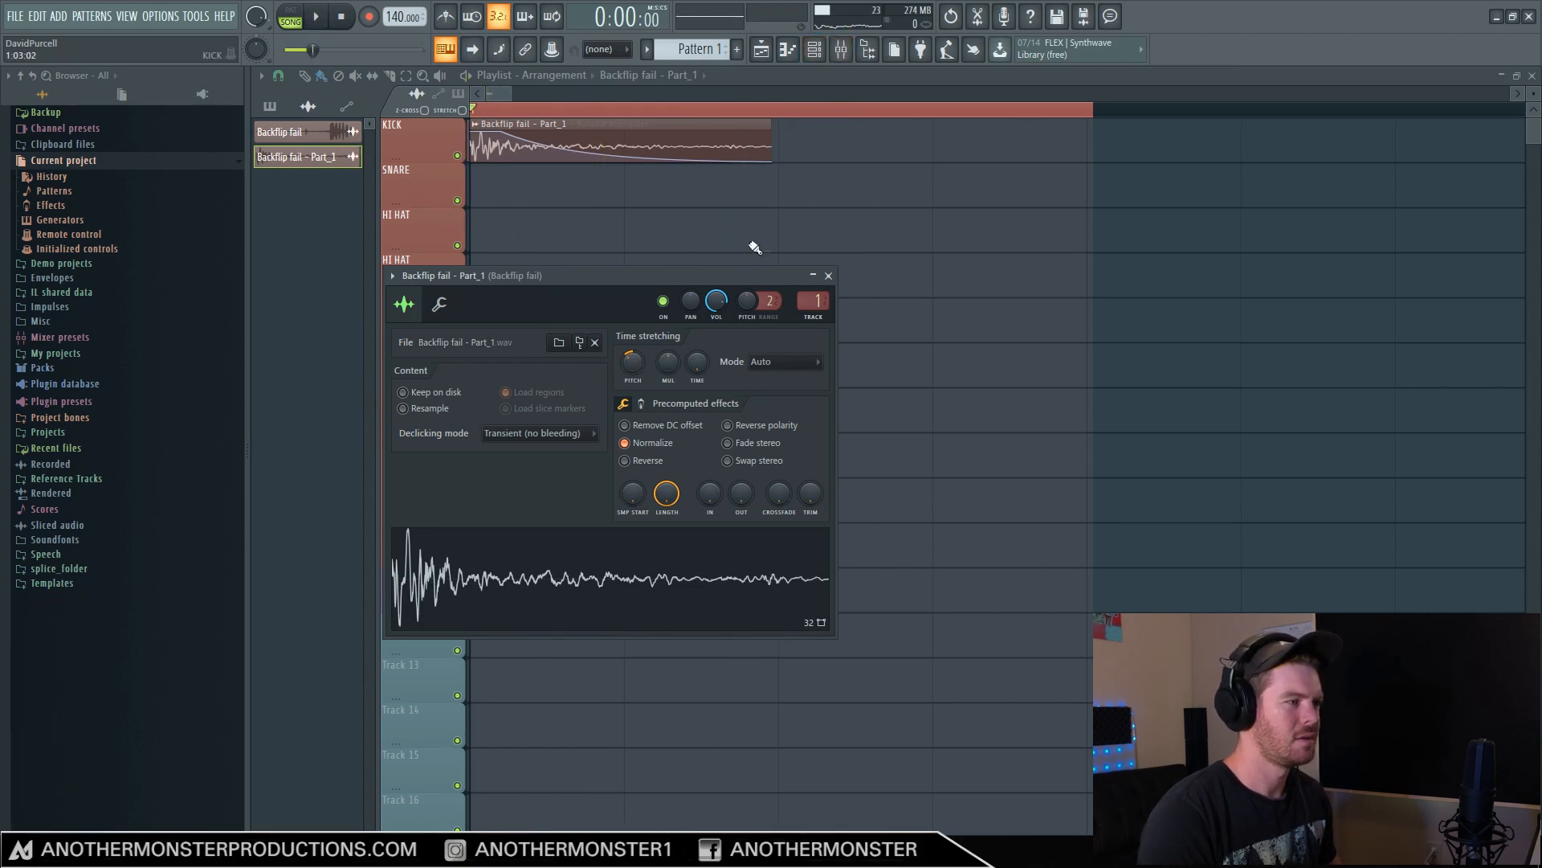
mouse_move(635, 362)
left_mouse_down()
mouse_move(637, 382)
mouse_move(635, 355)
left_mouse_up()
key("space")
key("space")
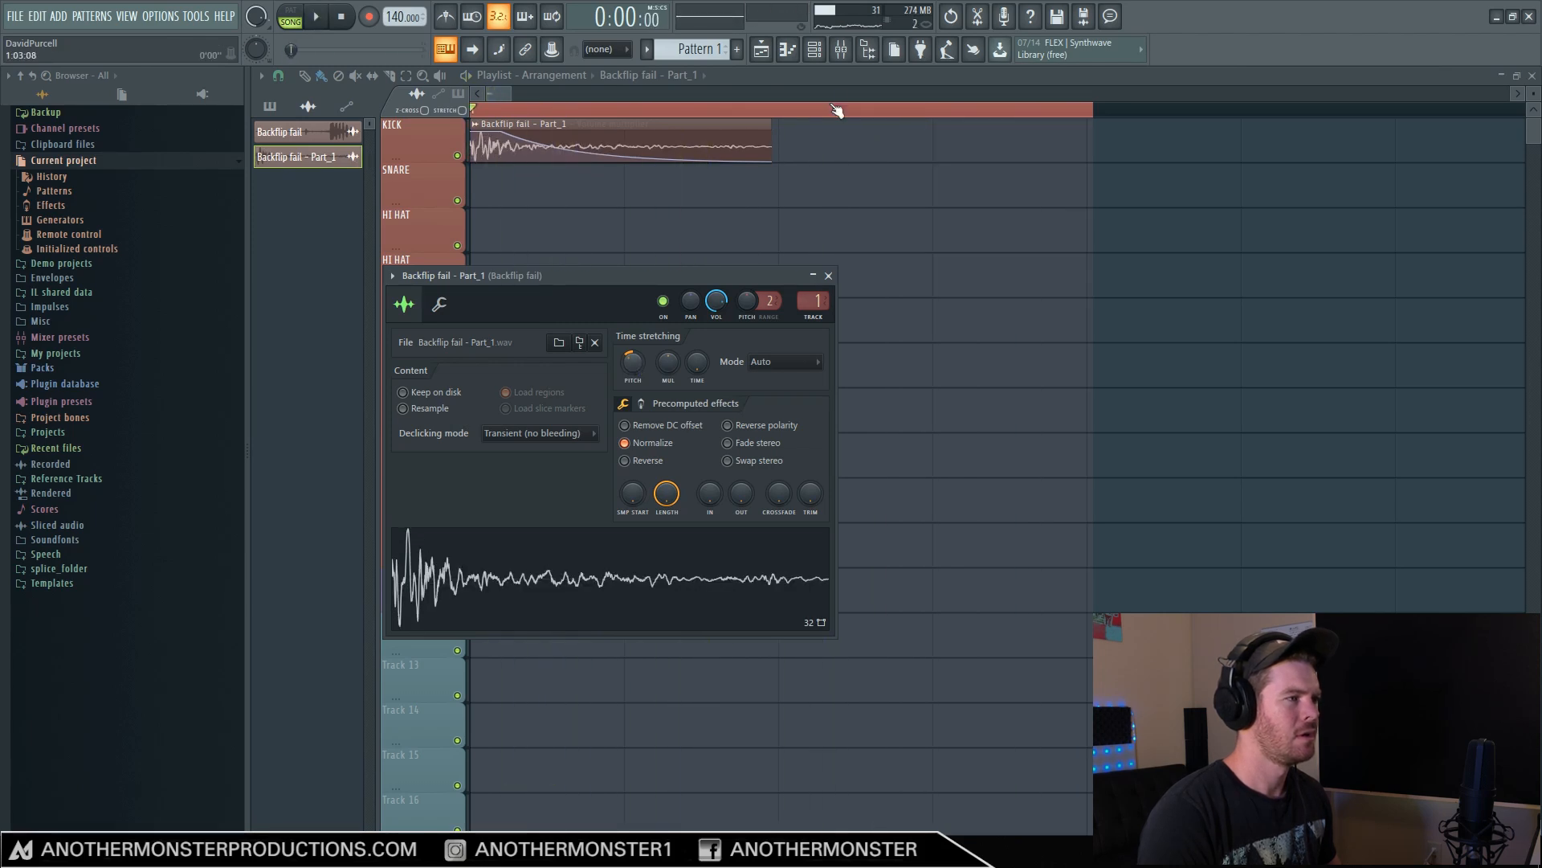
Play the kick through SPAN on the Master track and hold the spectrum to inspect its frequency content.
left_click(841, 51)
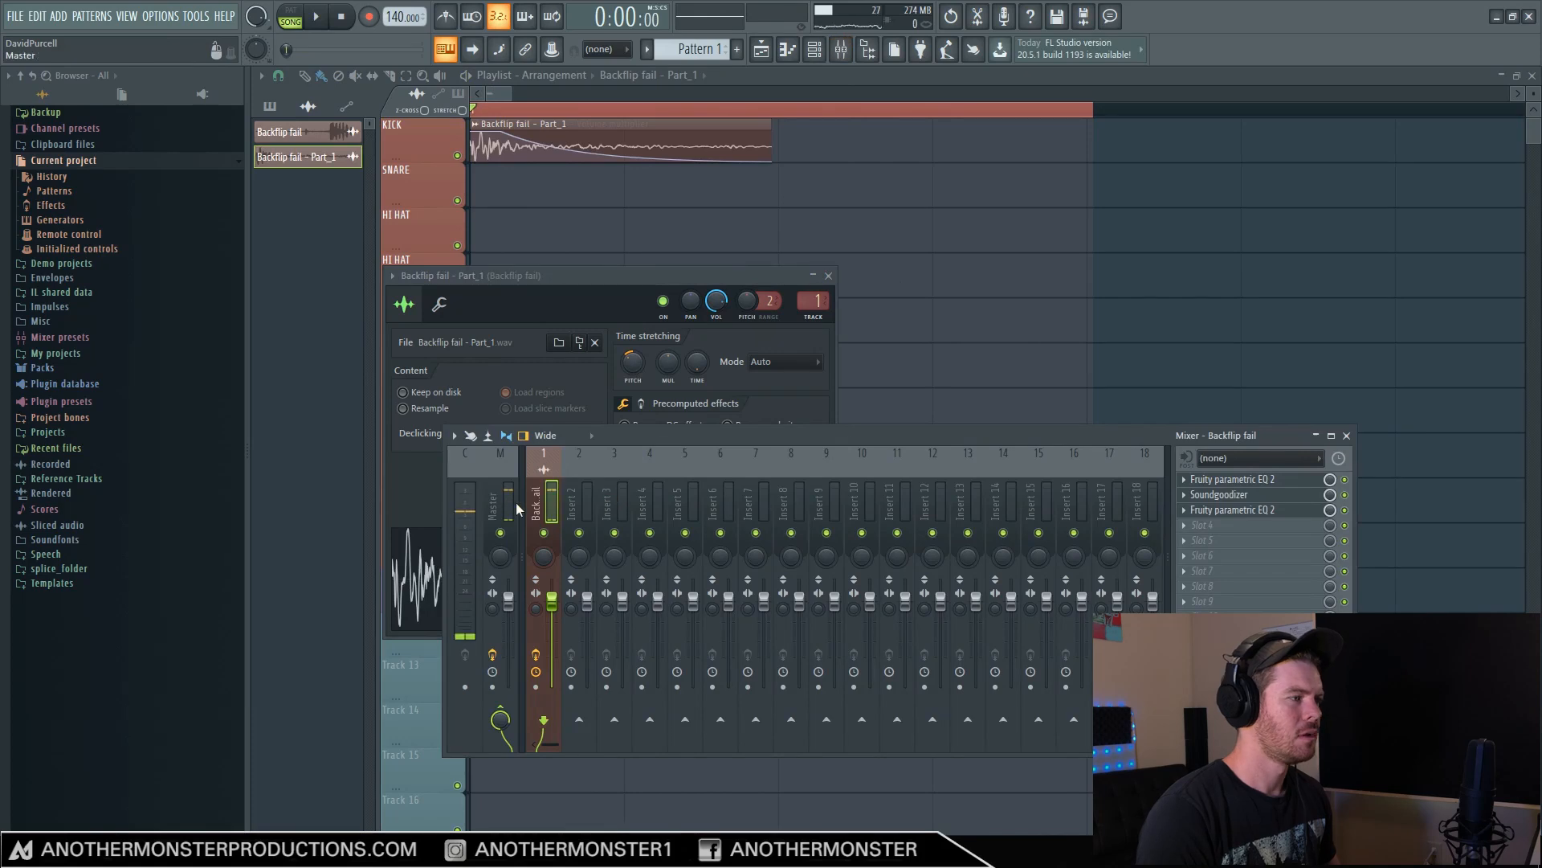
key("Left")
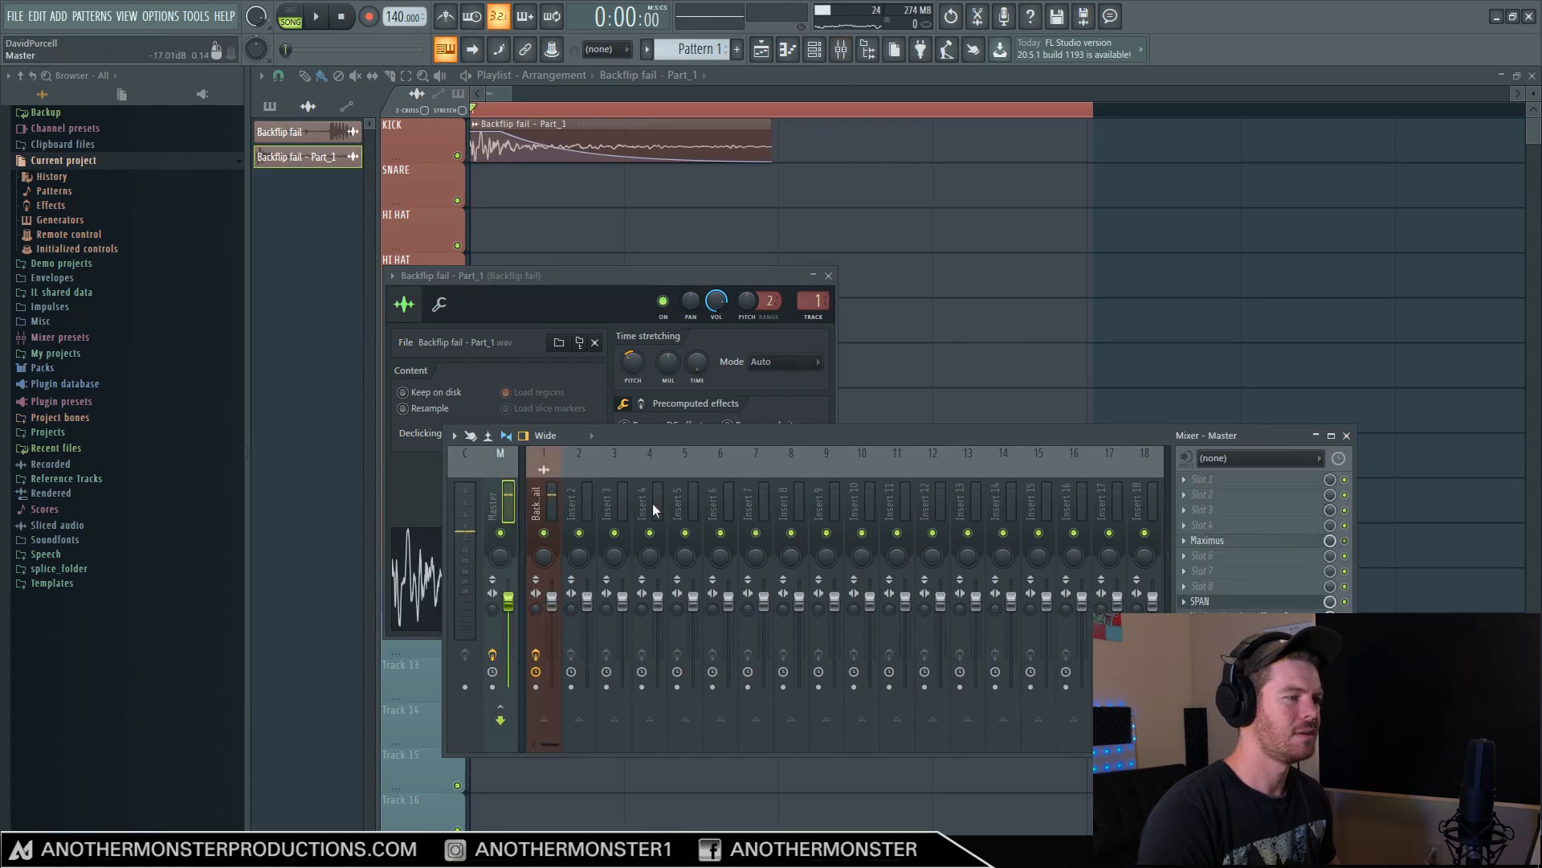
left_click(1245, 604)
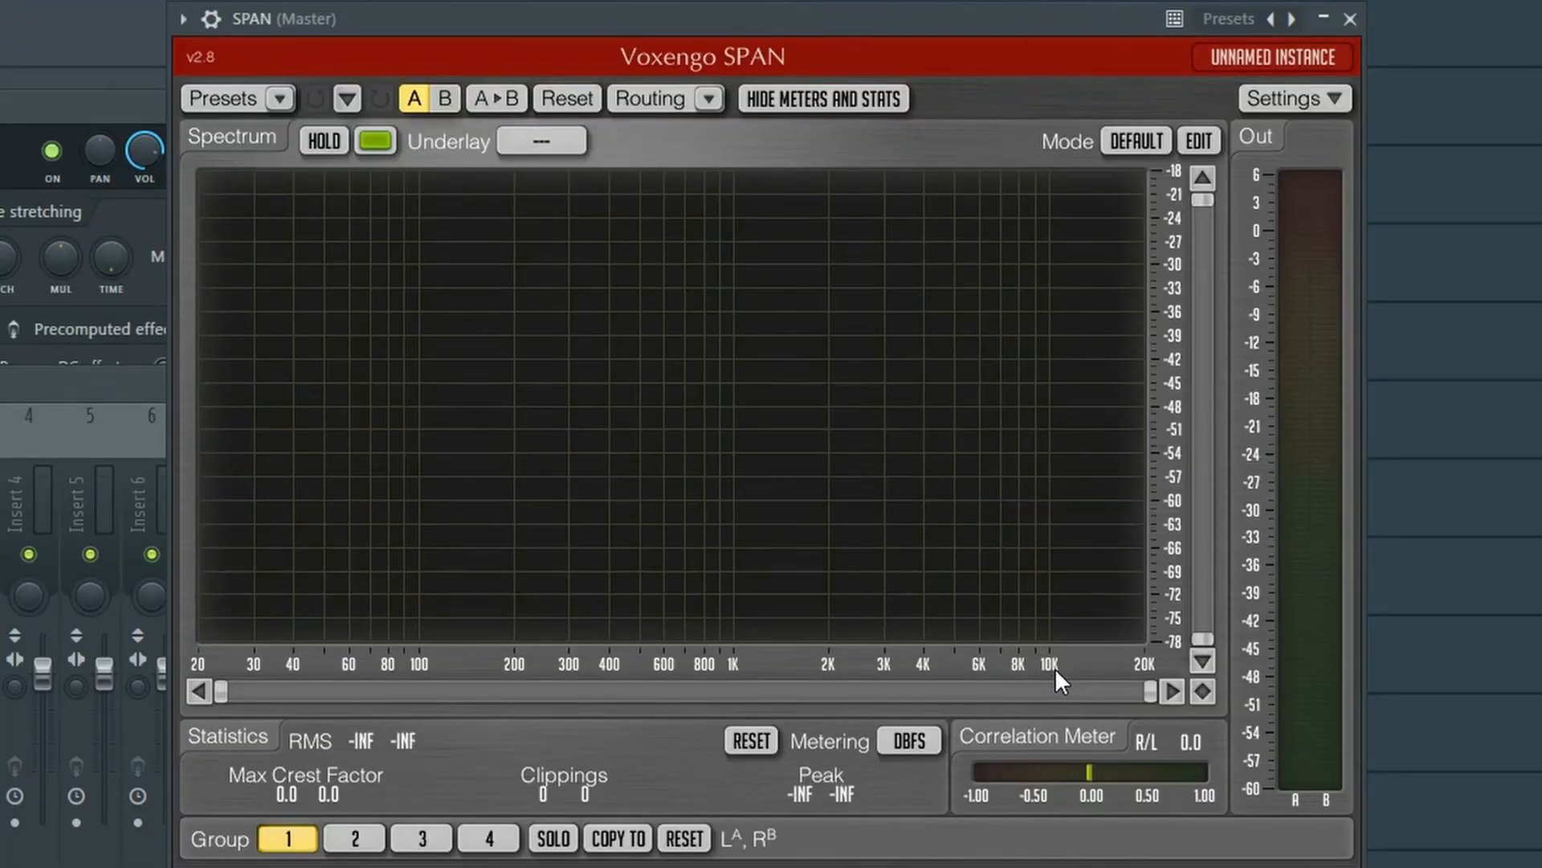
key("space")
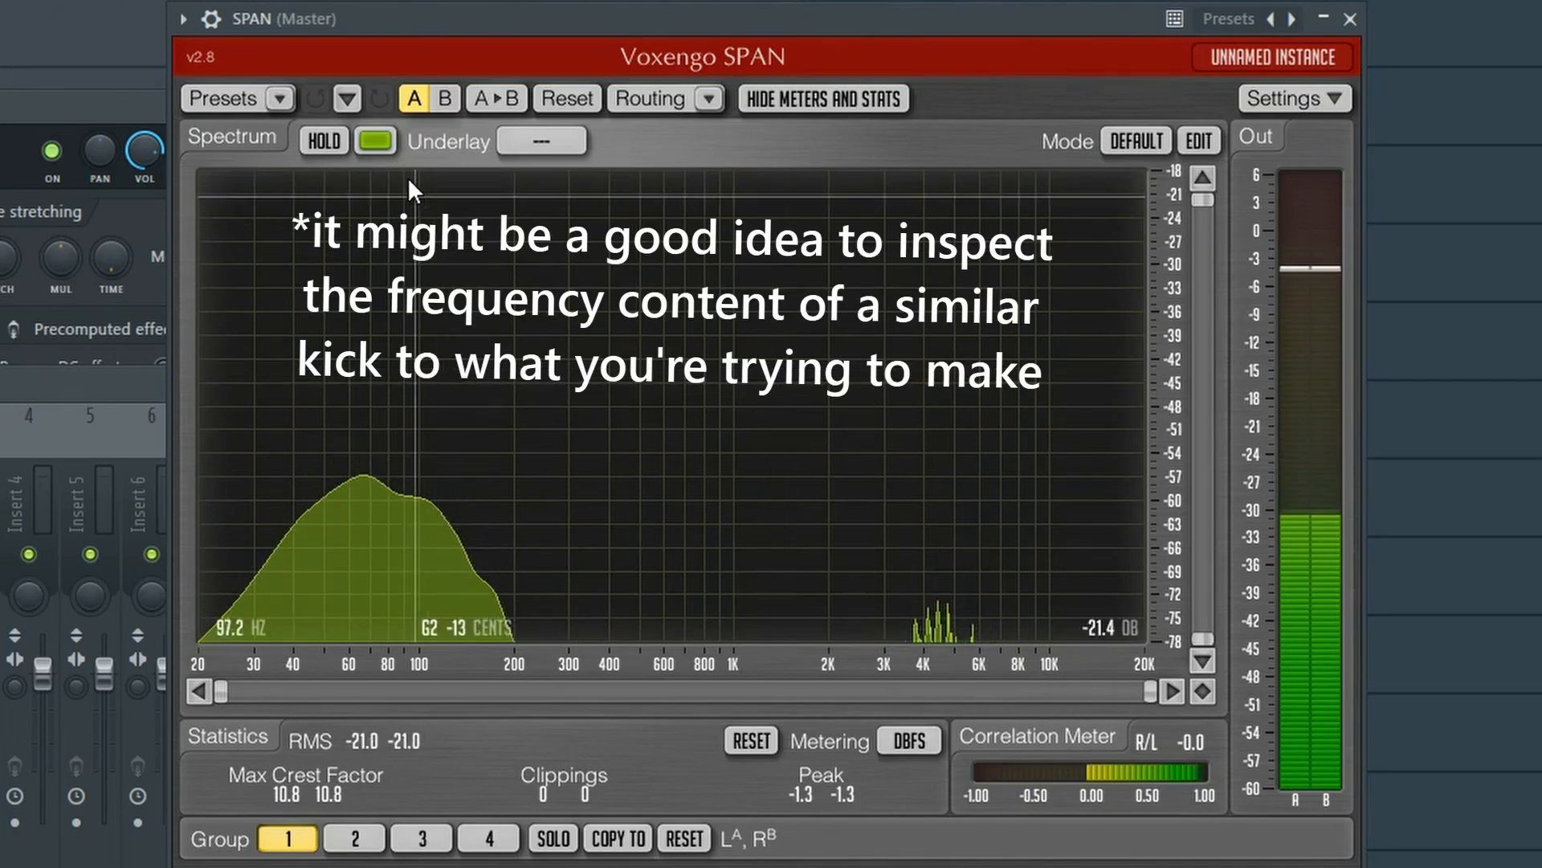
left_click(330, 142)
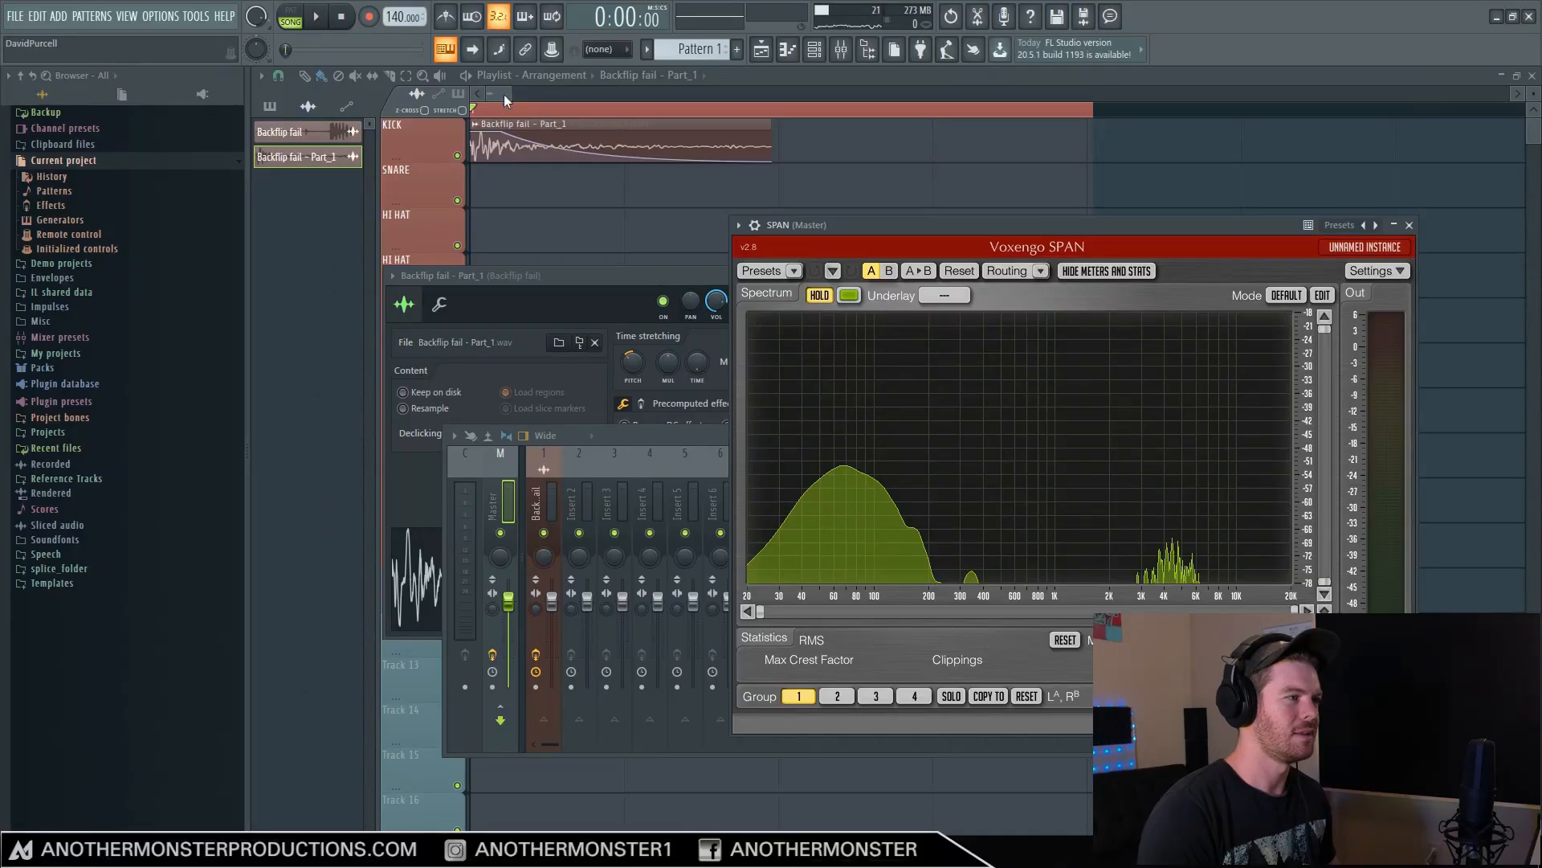
Render the kick to a WAV file named backflip fail kick1.
left_click_drag(510, 95, 520, 95)
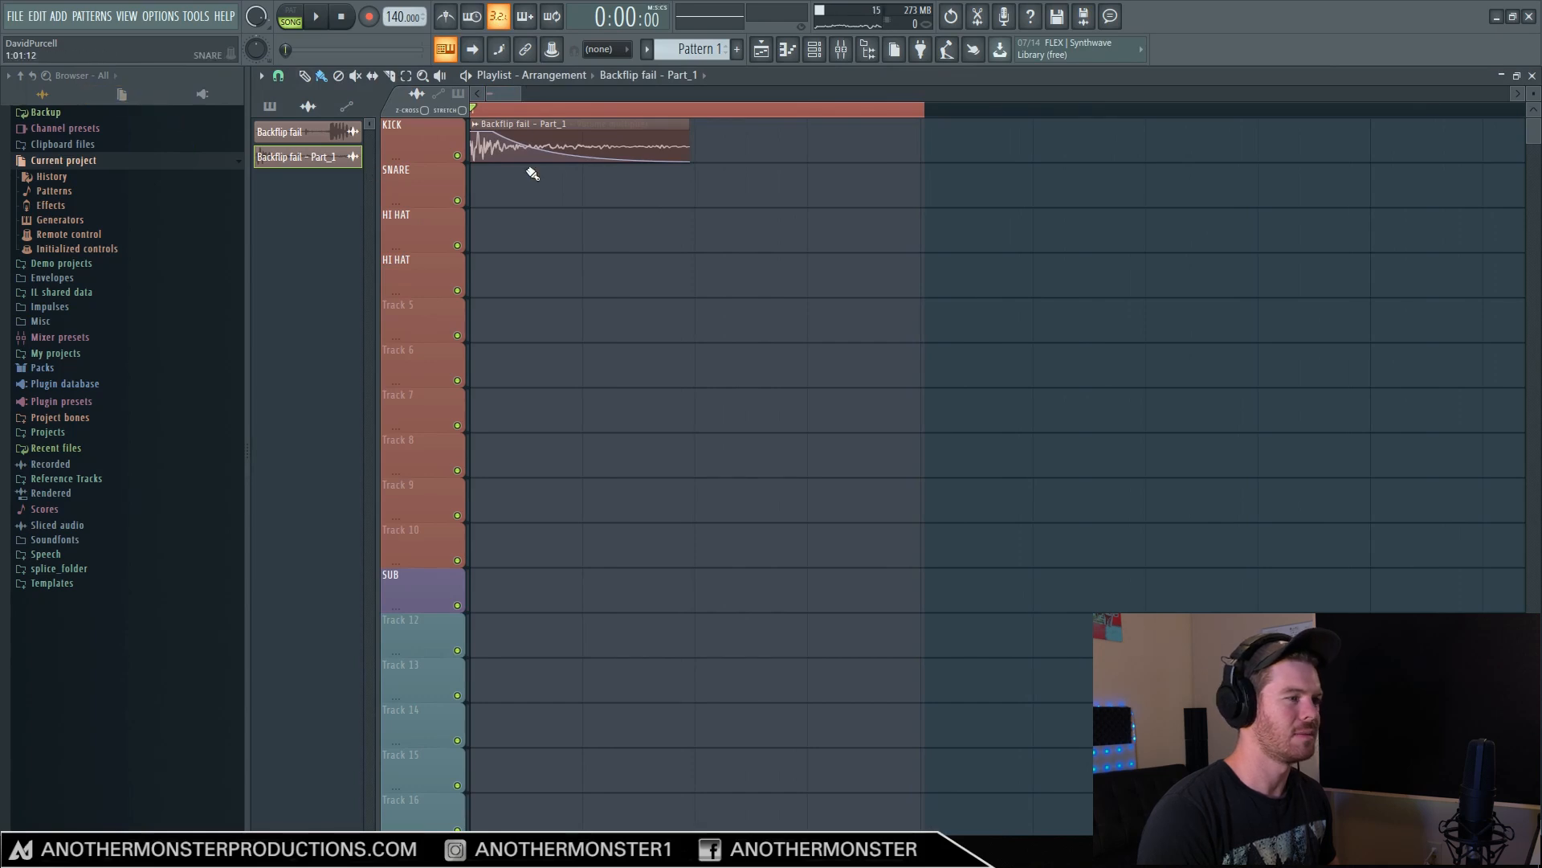
left_click(15, 18)
mouse_move(40, 154)
left_click(250, 175)
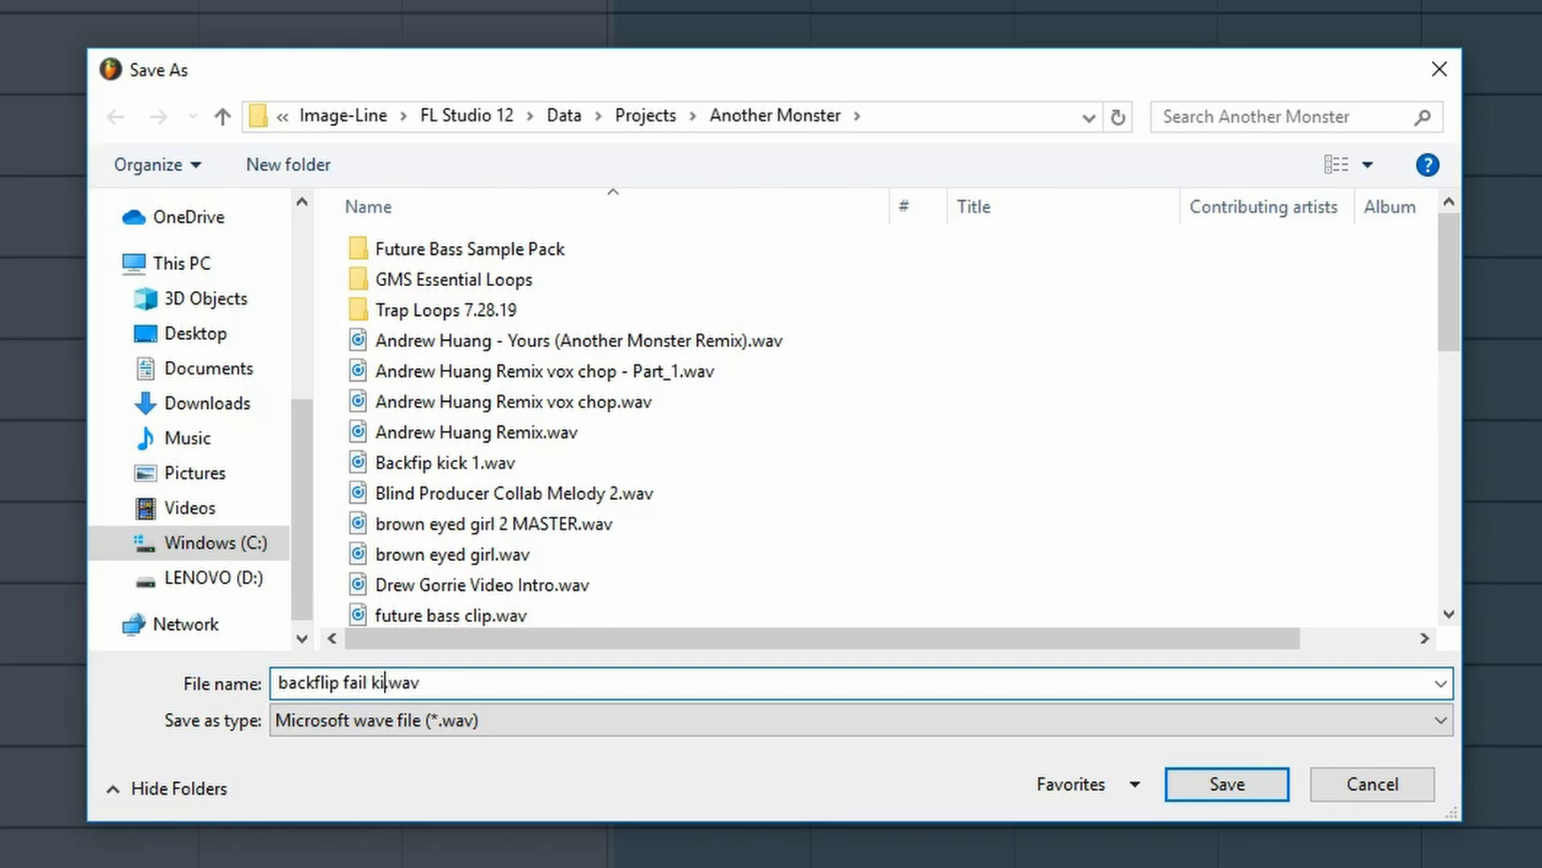
key("Return")
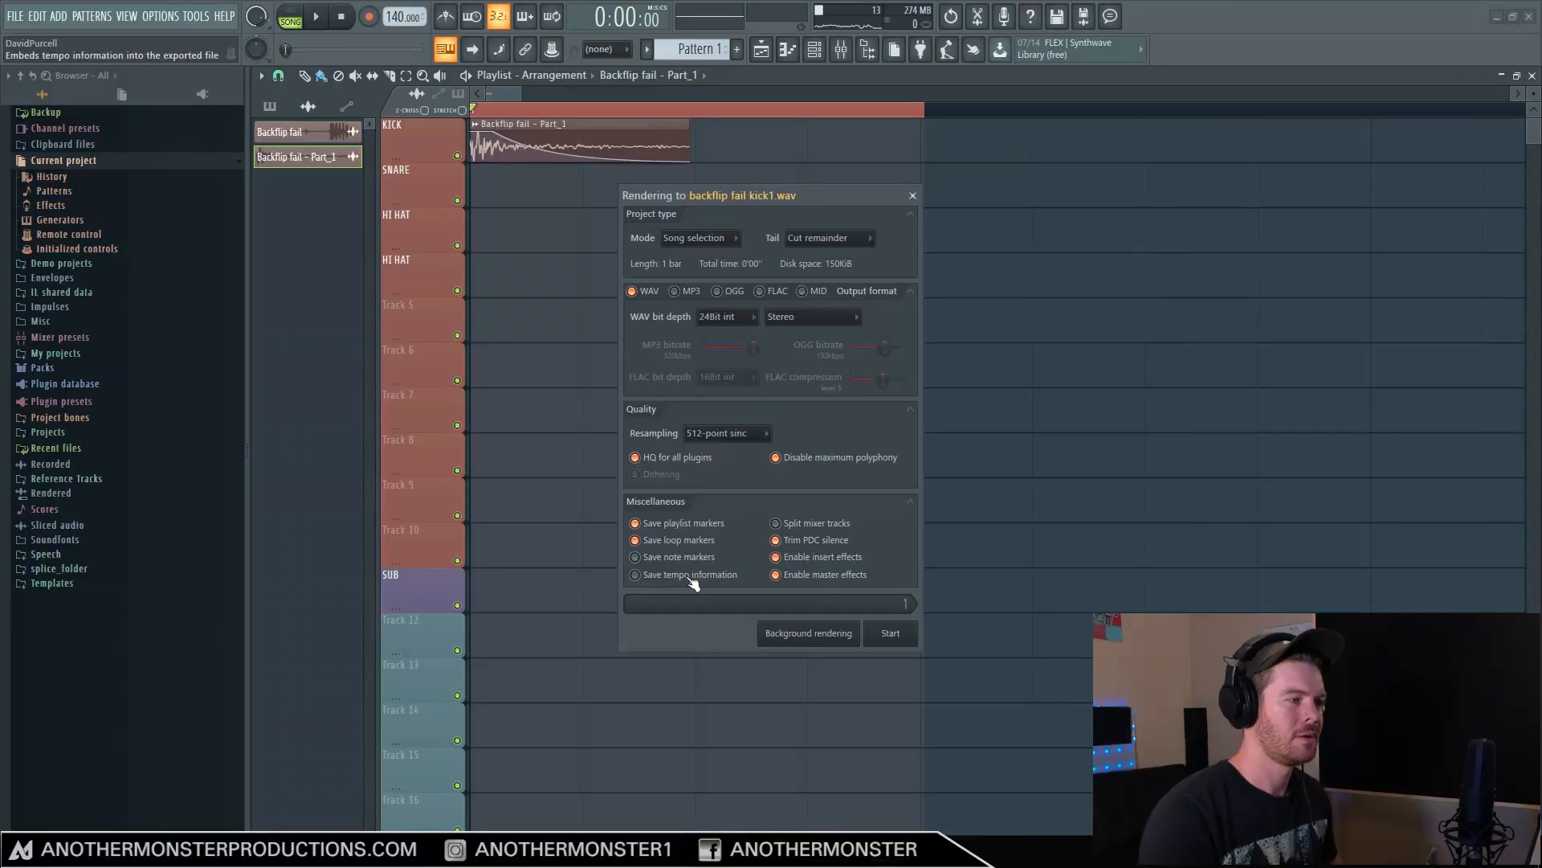
left_click(891, 640)
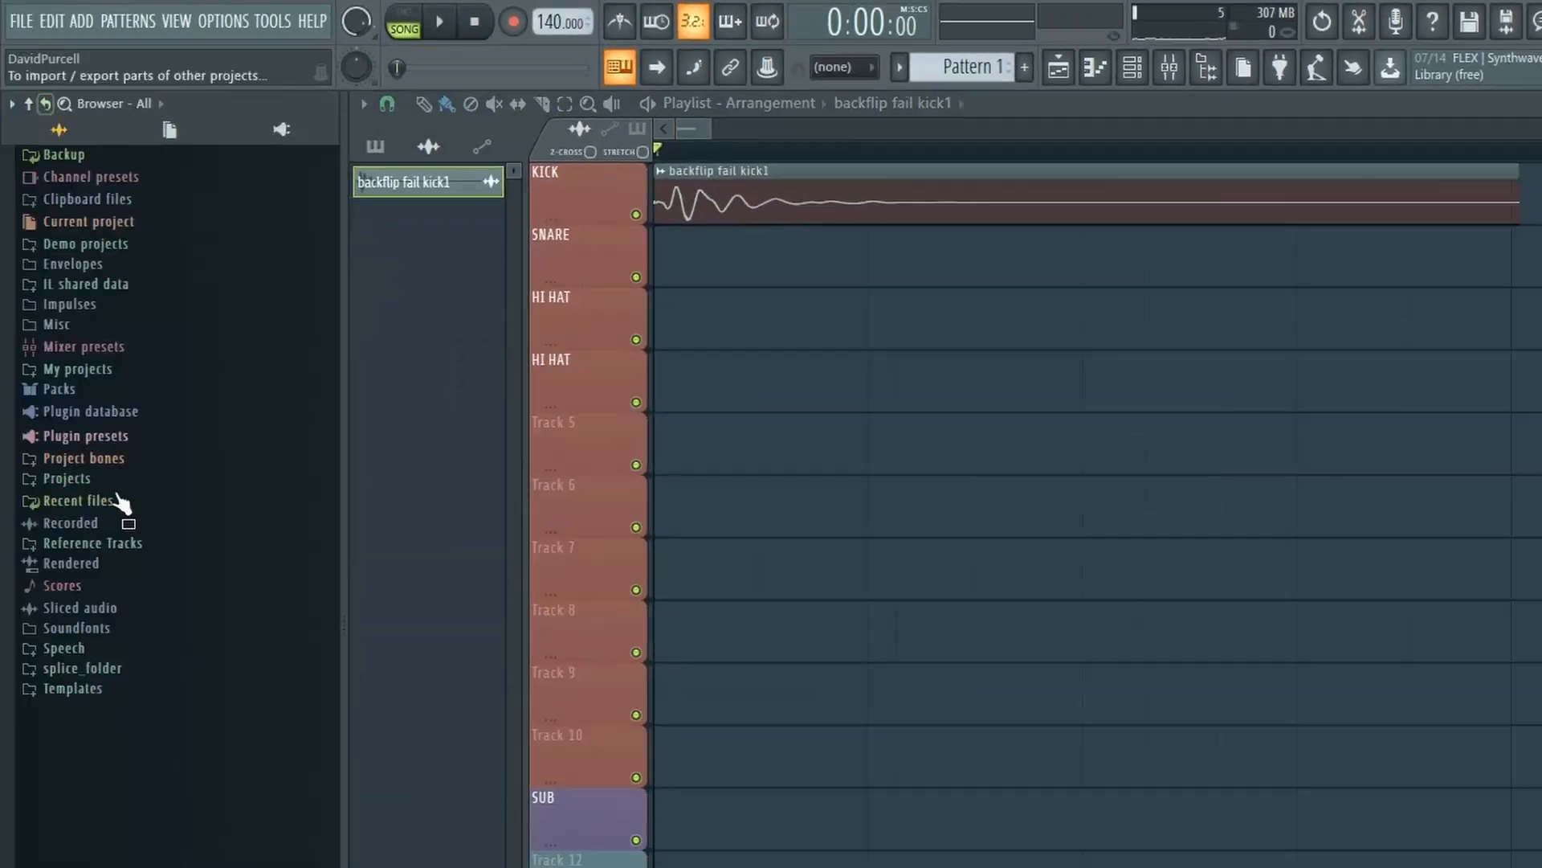
Add the 2 Chains Main Loop from the AMP - 10 Trap Loops folder in Soundfonts to Track 5 of the playlist.
left_click(81, 634)
left_click(121, 348)
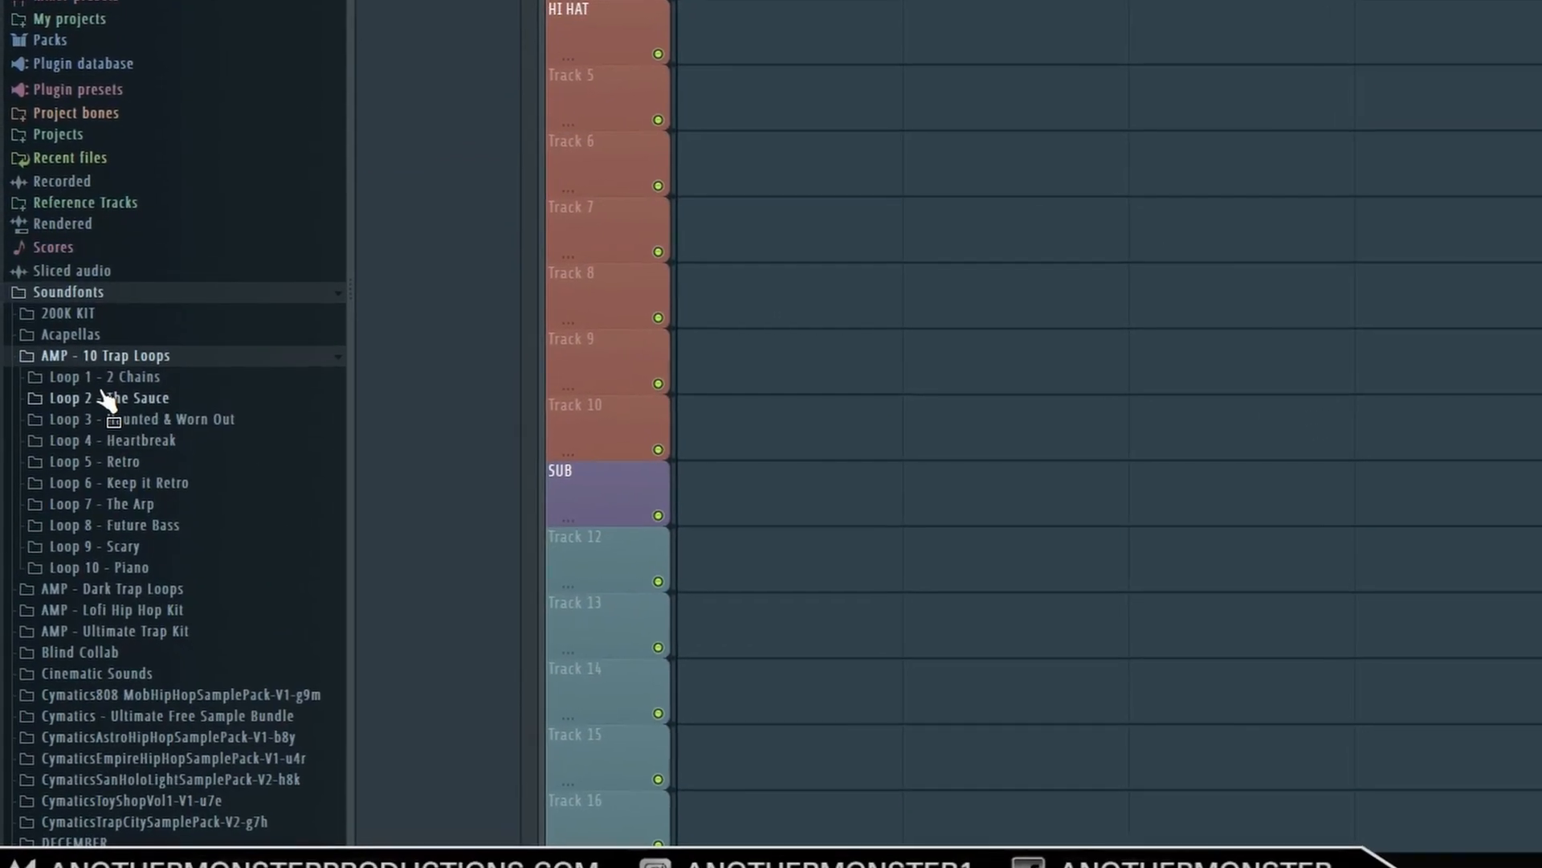
left_click(113, 380)
left_click_drag(96, 401, 711, 97)
Trim the start of the backflip fail kick1 clip and place copies of it along the Kick track.
left_click(703, 70)
left_click(751, 158)
left_click(596, 101)
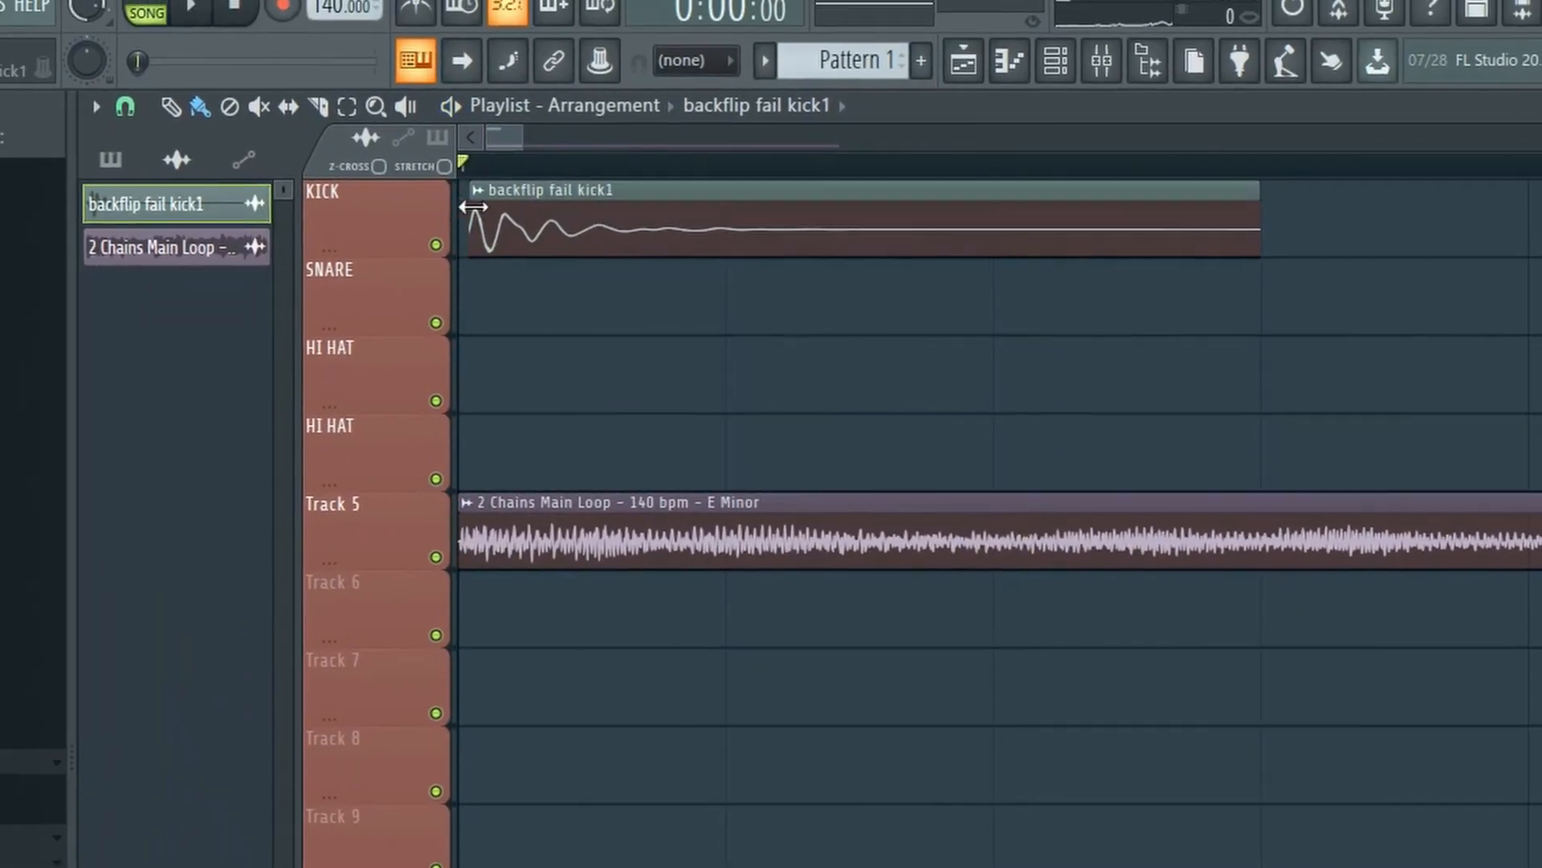
left_click(488, 202)
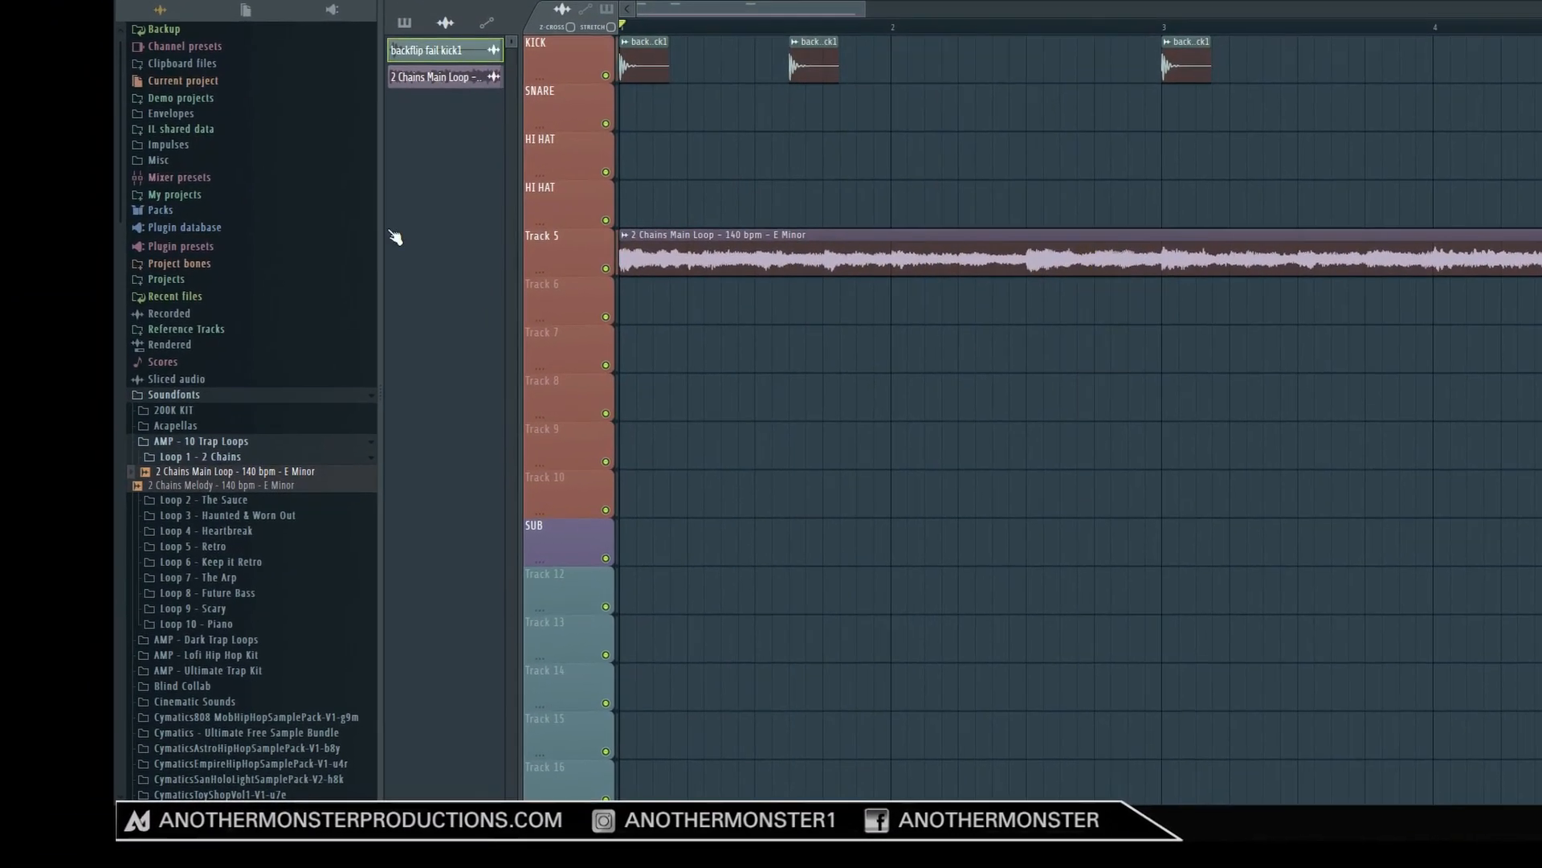
Load Trap 808 1 from the AMP - Ultimate Trap Kit and draw bass notes in its piano roll.
left_click(201, 441)
left_click(207, 487)
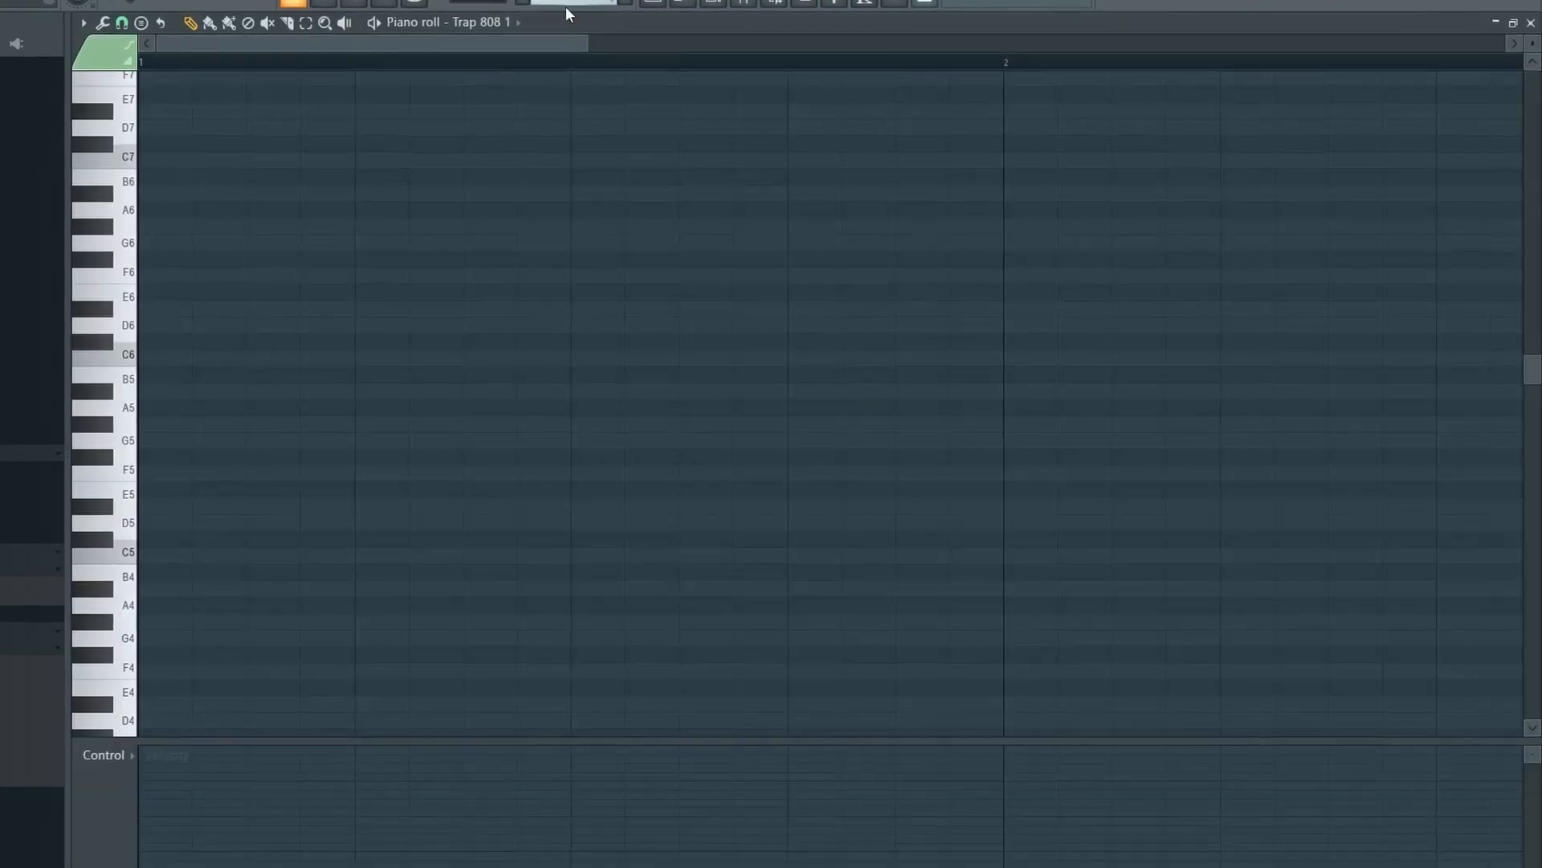
left_click(172, 609)
left_click_drag(193, 609, 492, 615)
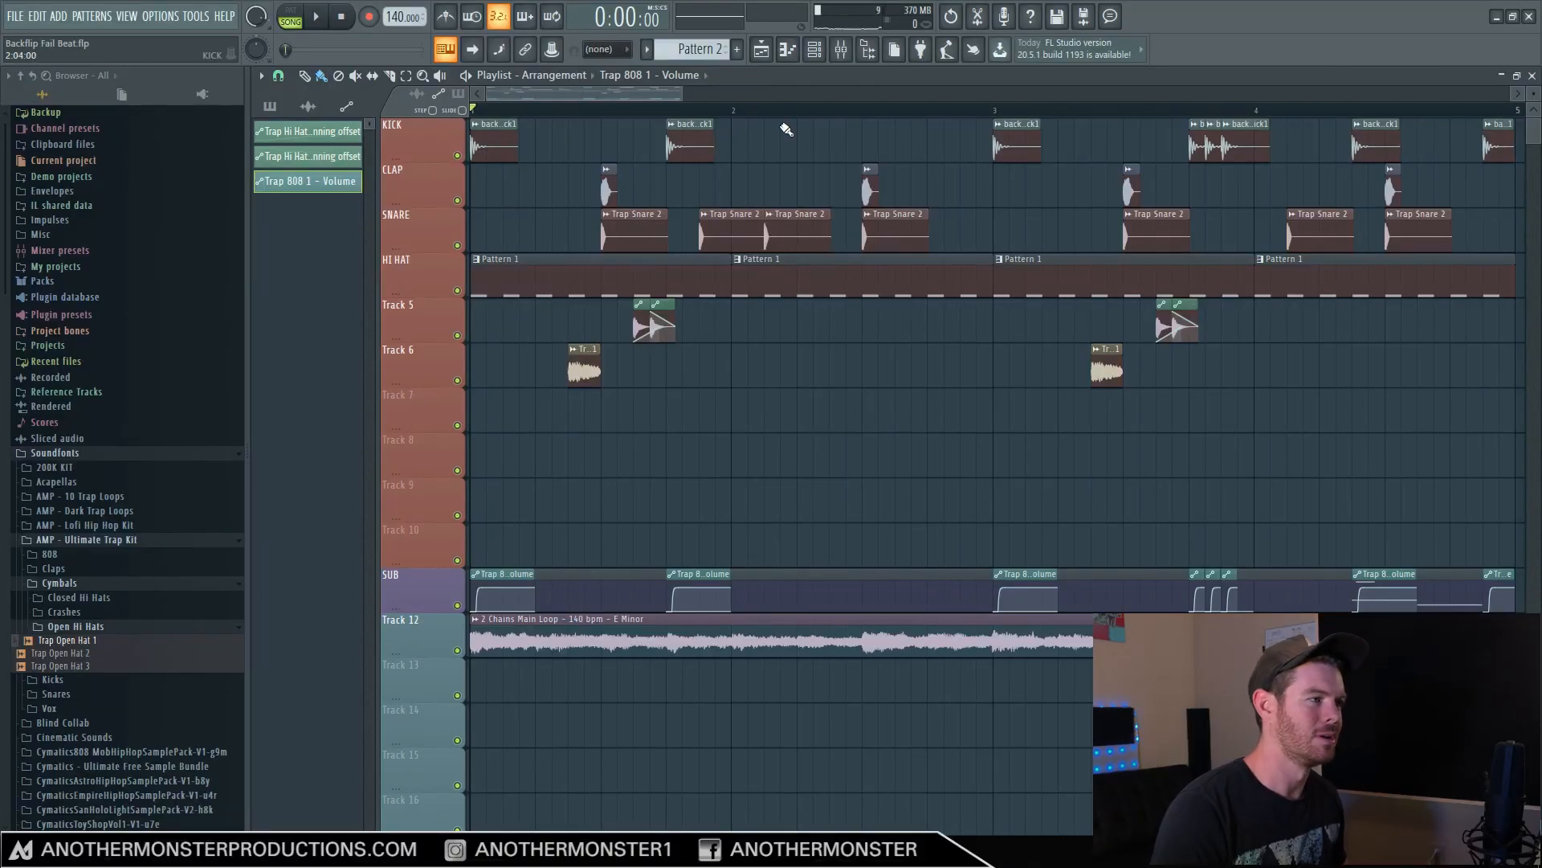
Open the channel settings of the first backflip fail kick1 clip and route it to mixer track 3.
left_click_drag(682, 98, 537, 98)
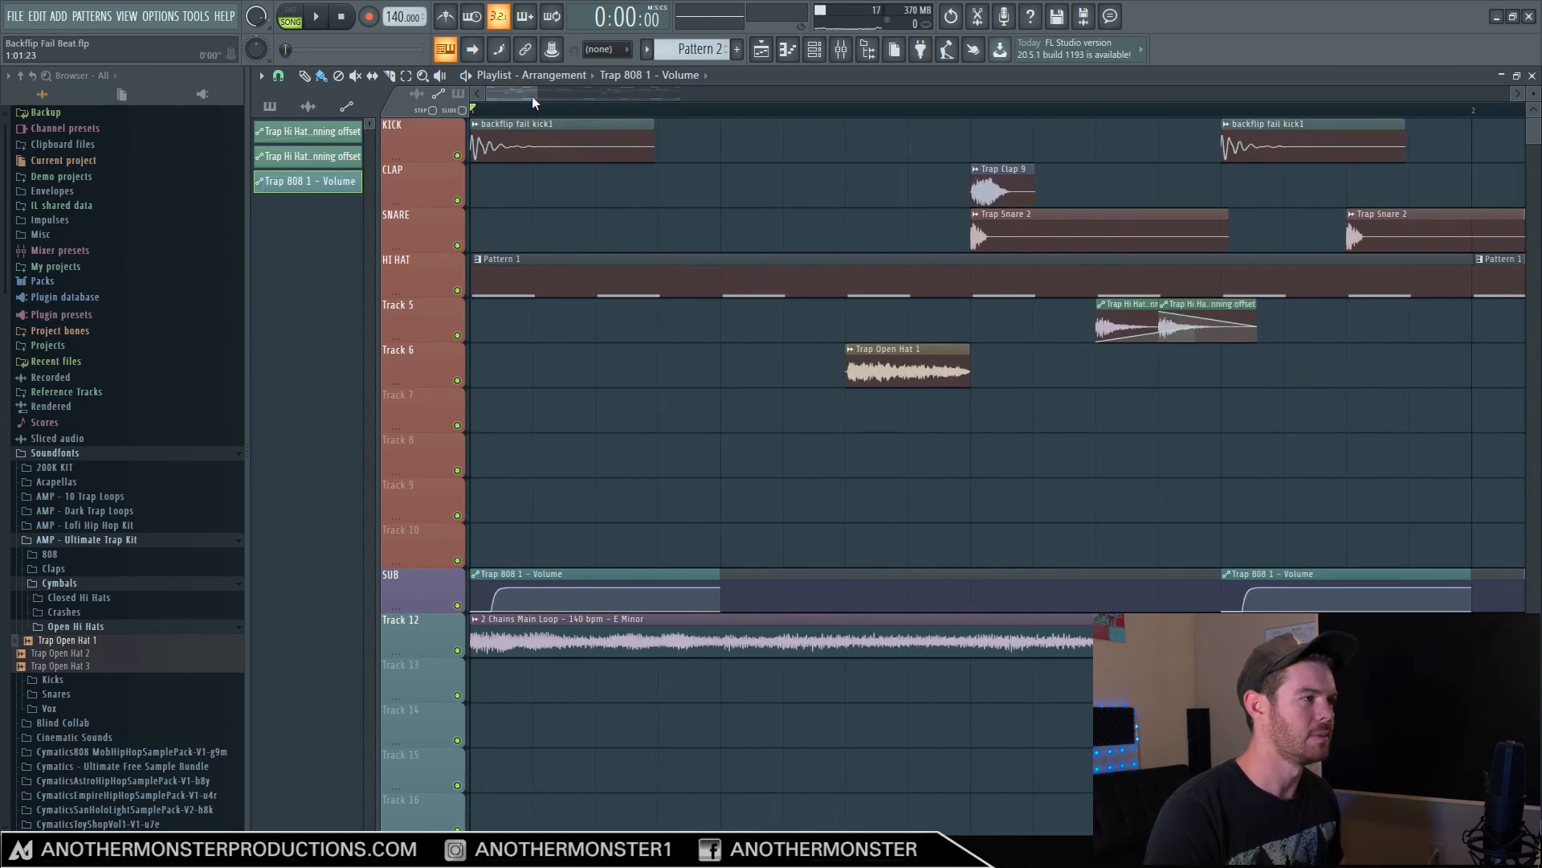
left_click_drag(532, 95, 573, 90)
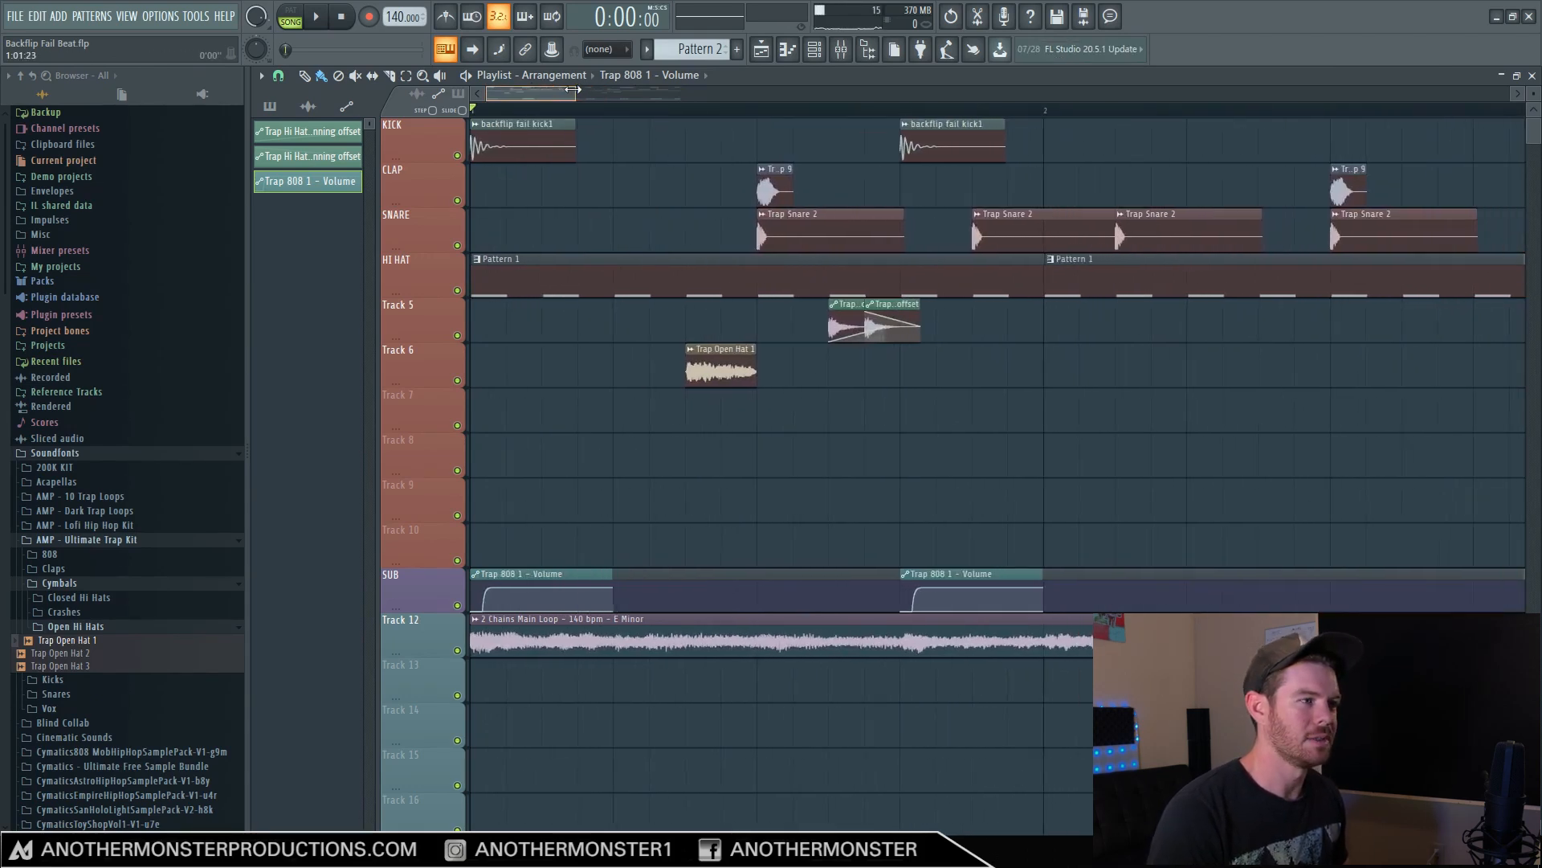
left_click(475, 123)
left_click(517, 187)
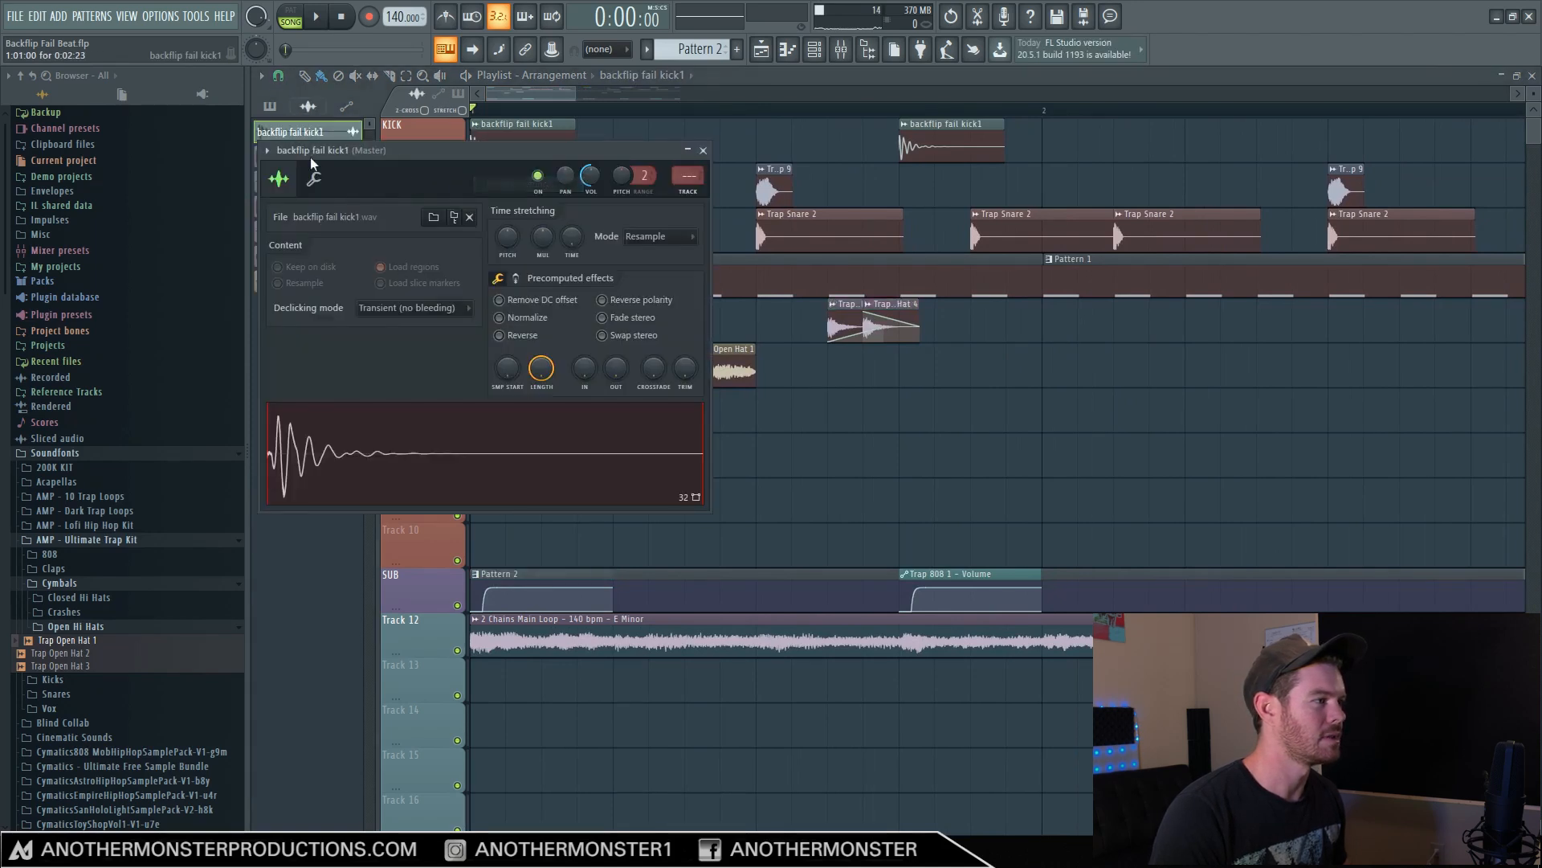
left_click(268, 150)
mouse_move(313, 168)
left_click(484, 202)
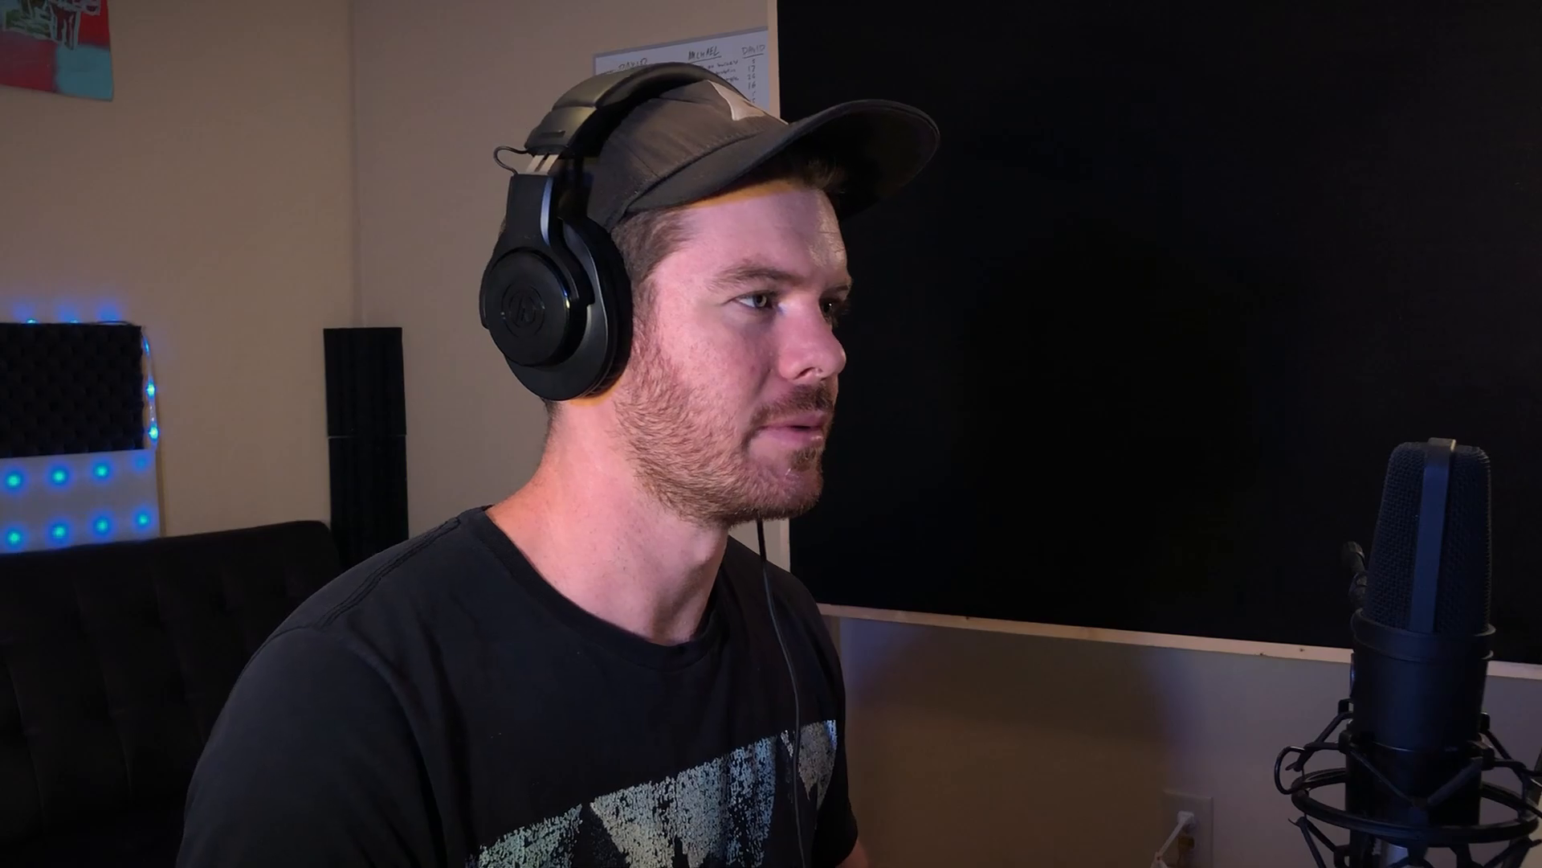
right_click(475, 124)
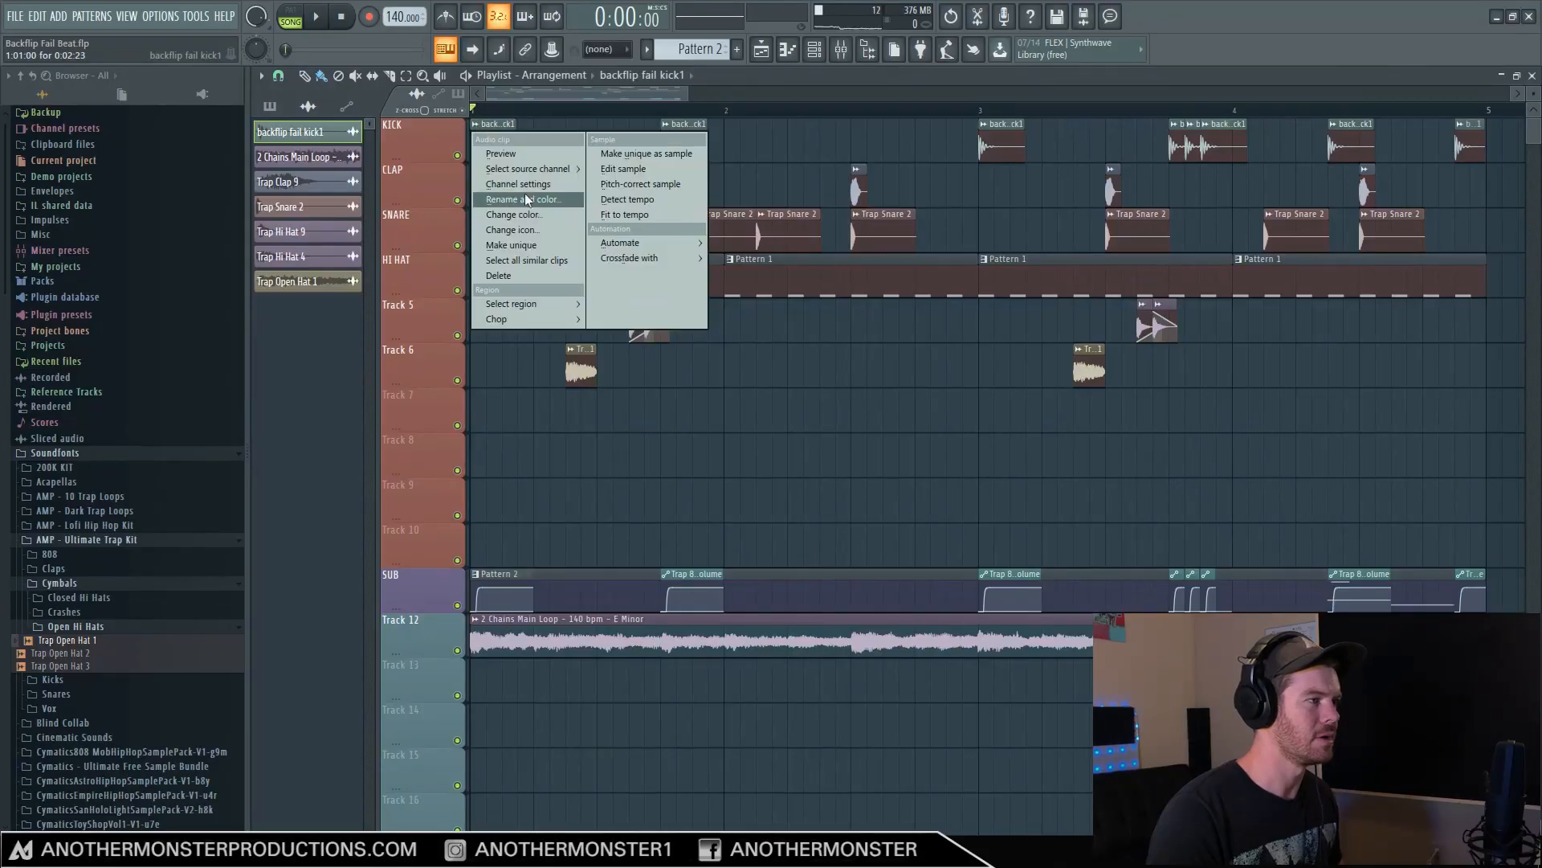
left_click(523, 184)
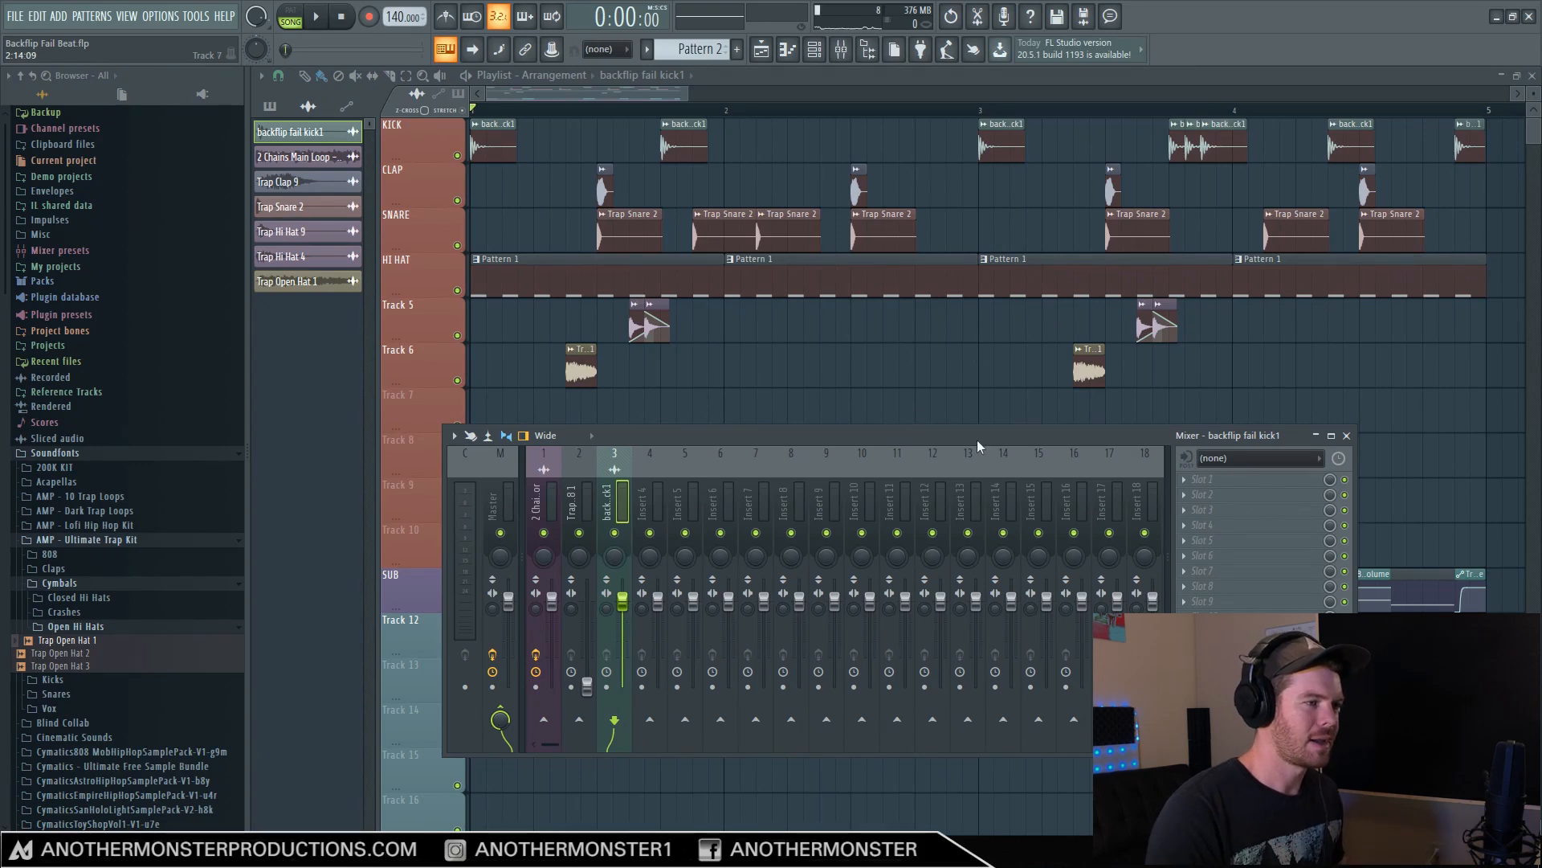
Load Fruity parametric EQ 2 on the kick's mixer track and cut band 1 at the lowest frequencies to about -8 dB.
left_click(1224, 482)
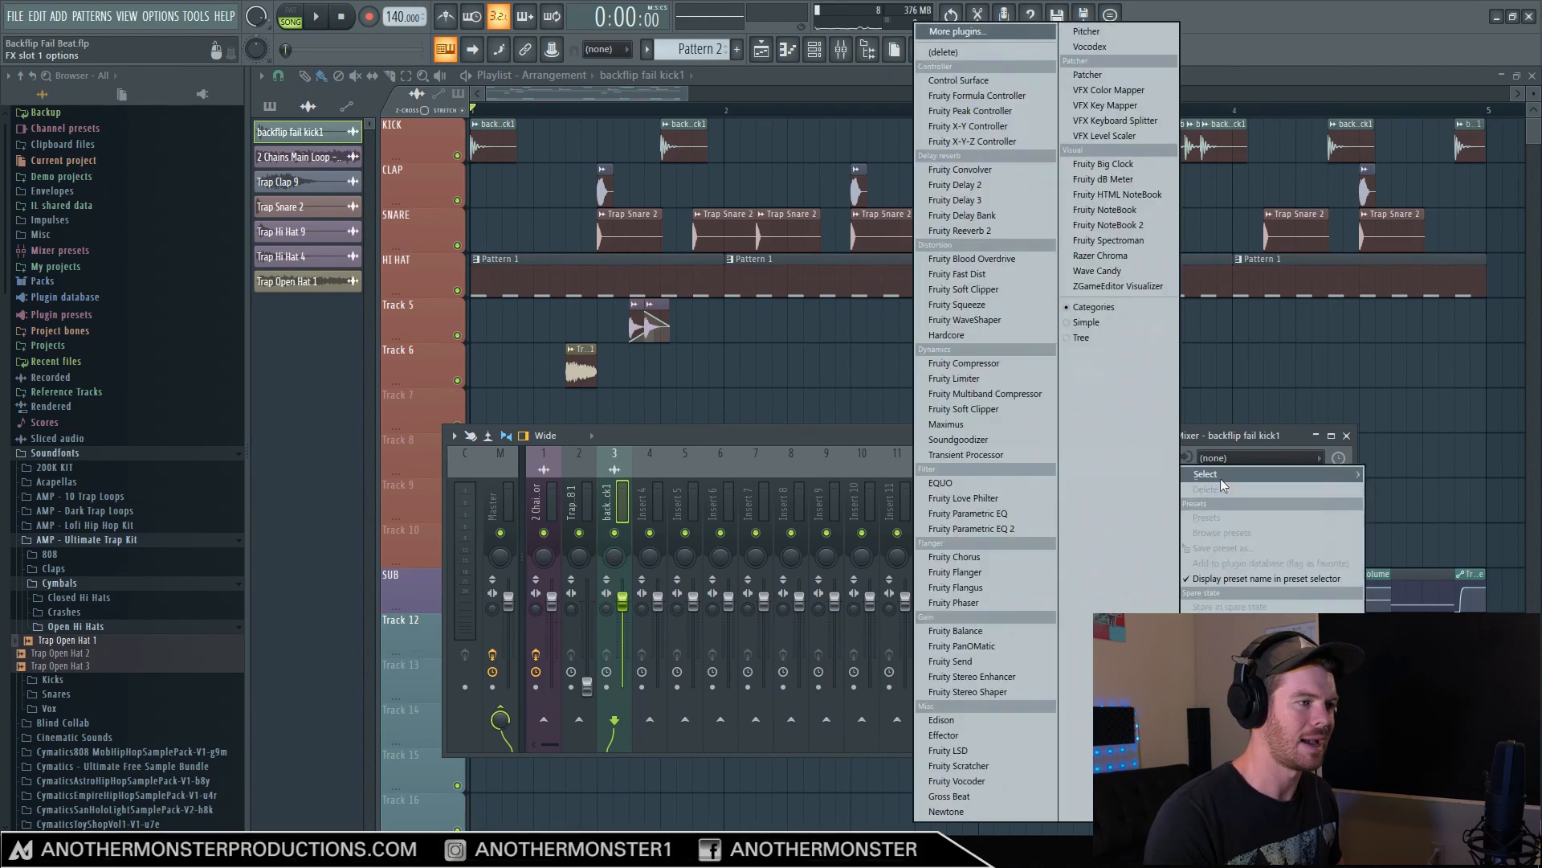
left_click(1031, 528)
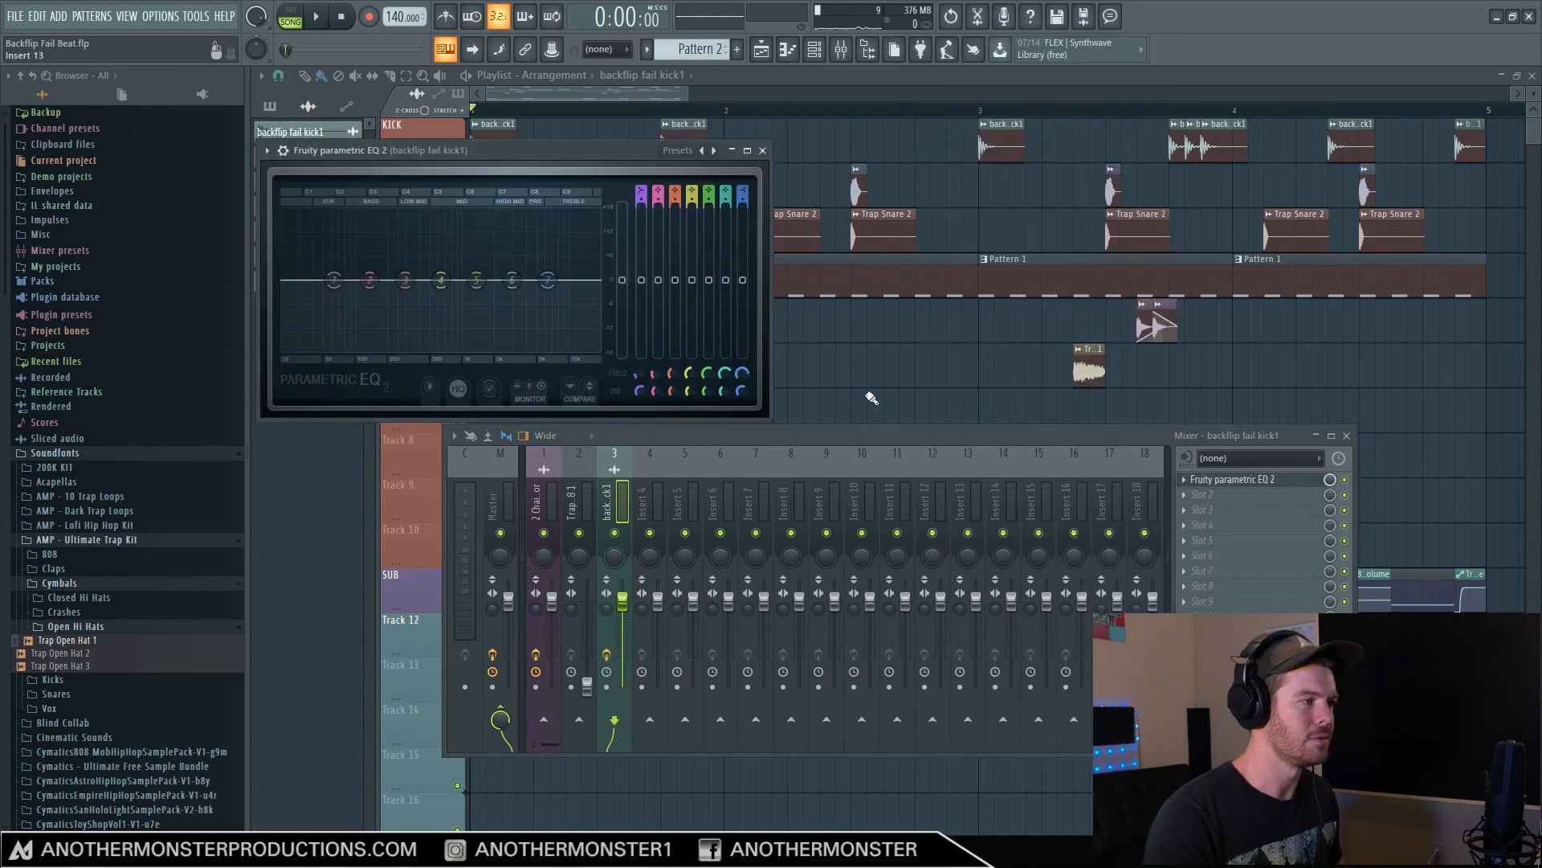
key("space")
key("space")
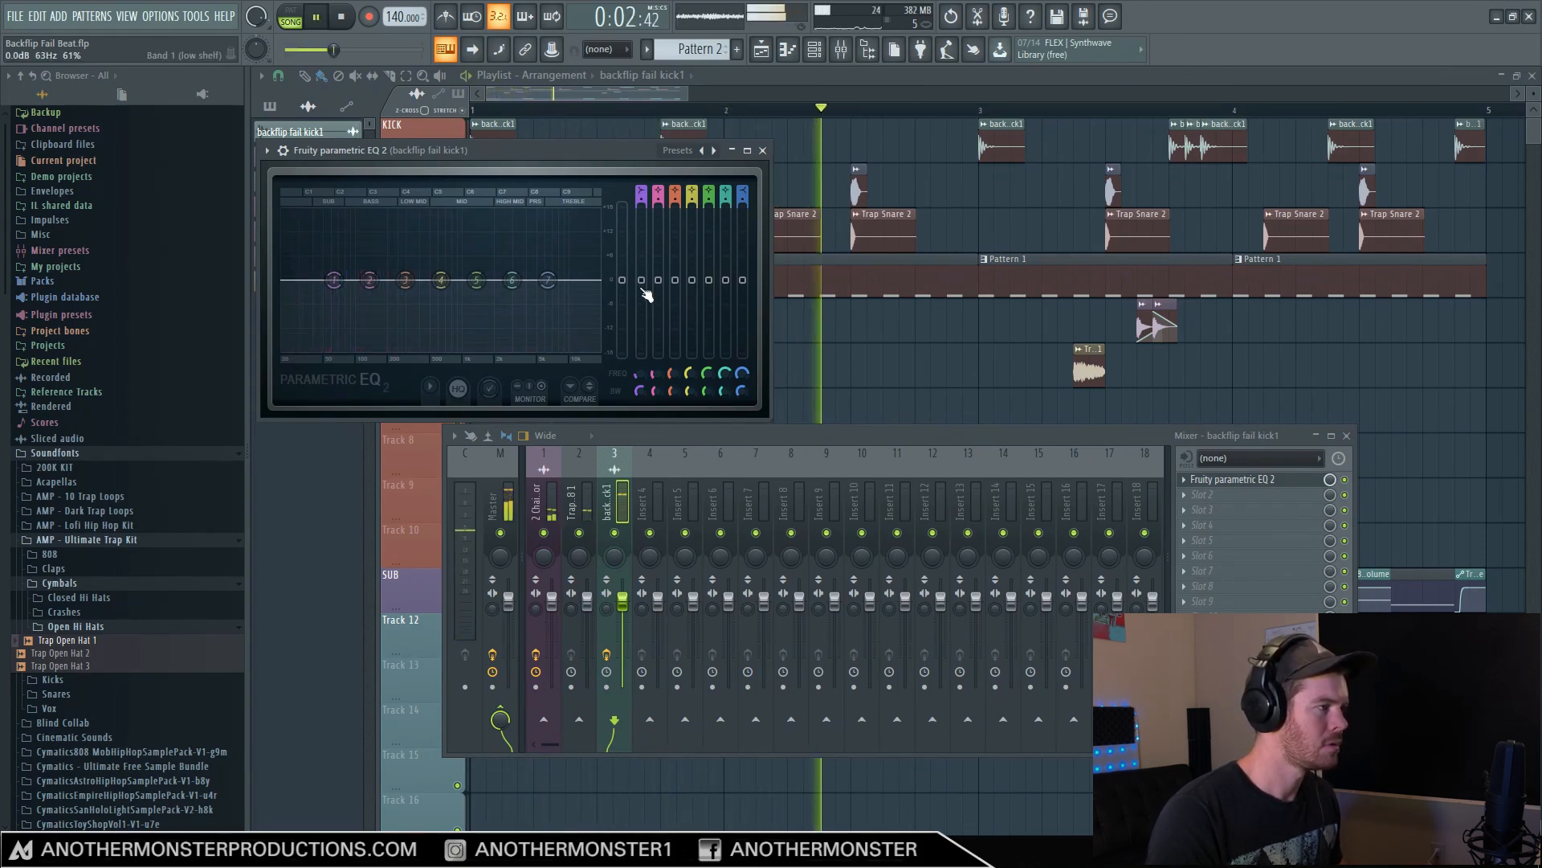
key("space")
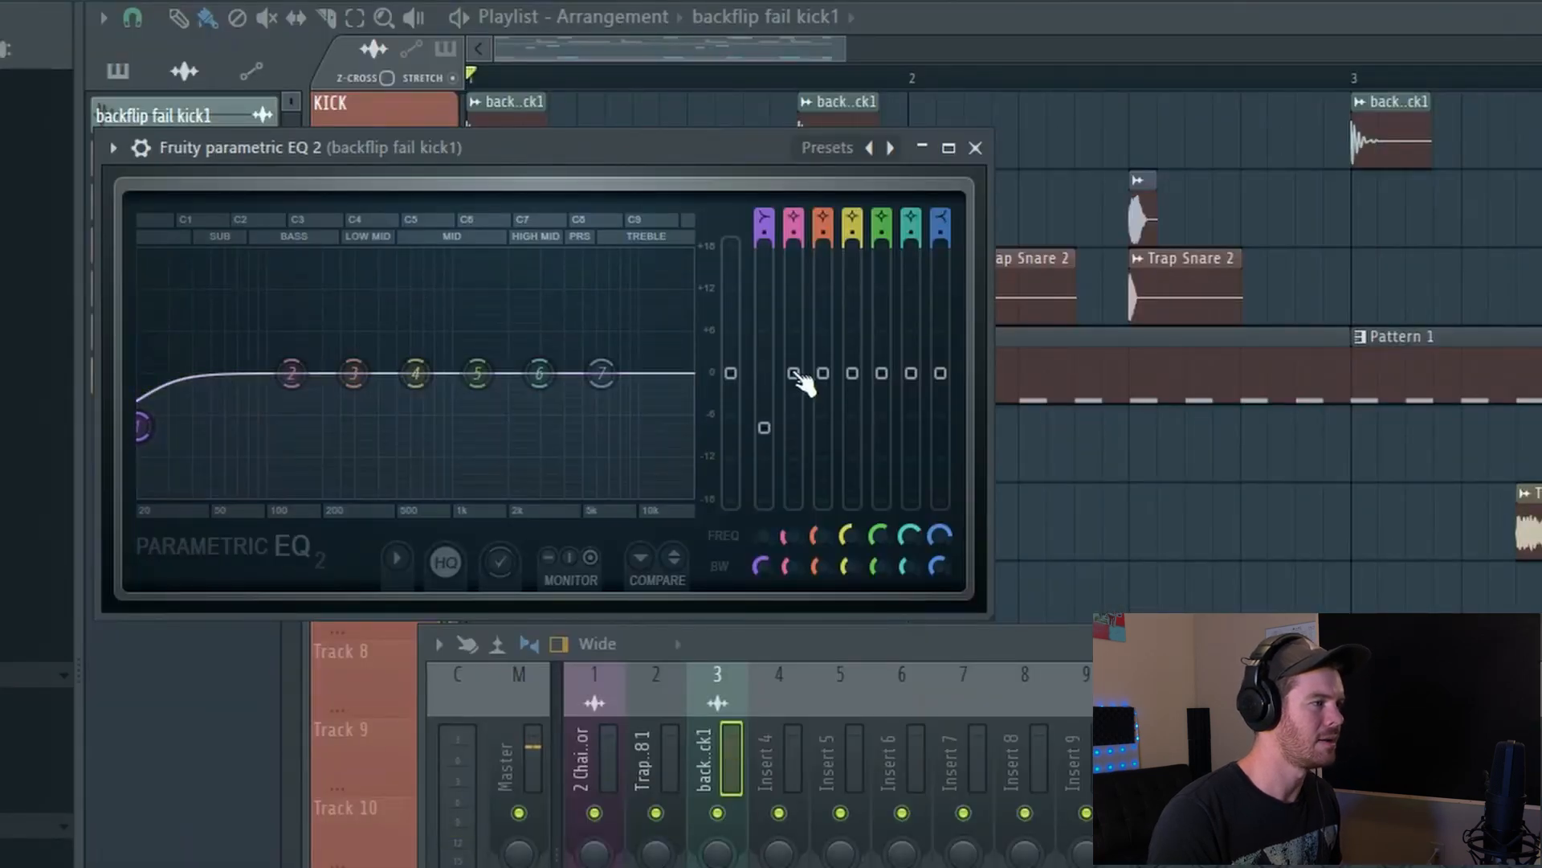
Move EQ band 2 to 64 Hz, boost it by about 4 dB, and play the beat to check the kick.
left_click_drag(791, 538, 791, 537)
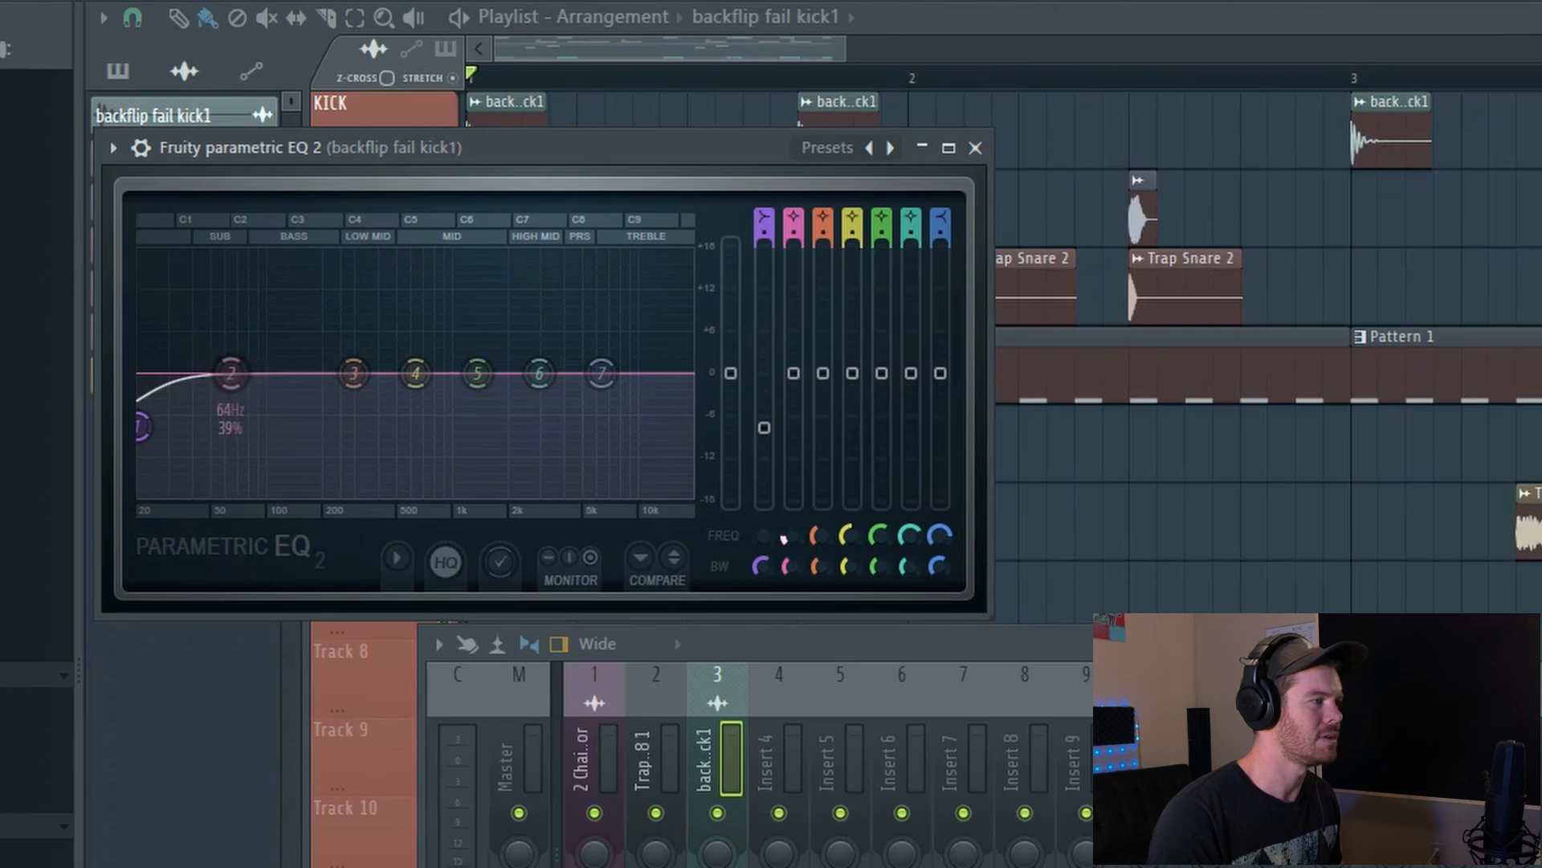
left_click_drag(801, 392, 800, 365)
key("space")
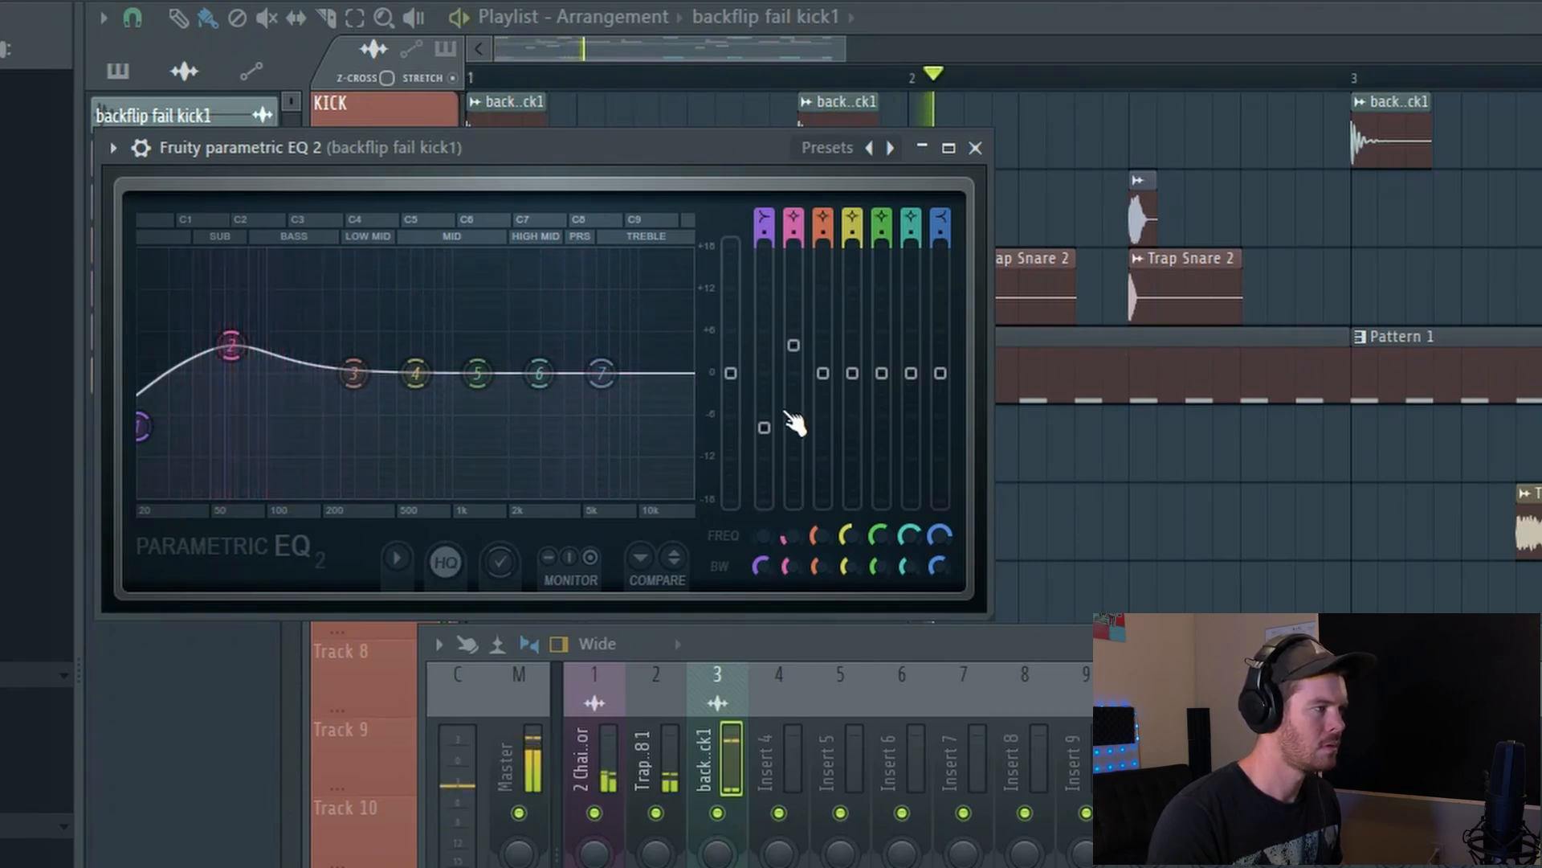
key("space")
Load Soundgoodizer after the kick's EQ, compare its modes during playback, and settle on mode A with a low amount.
left_click(1216, 496)
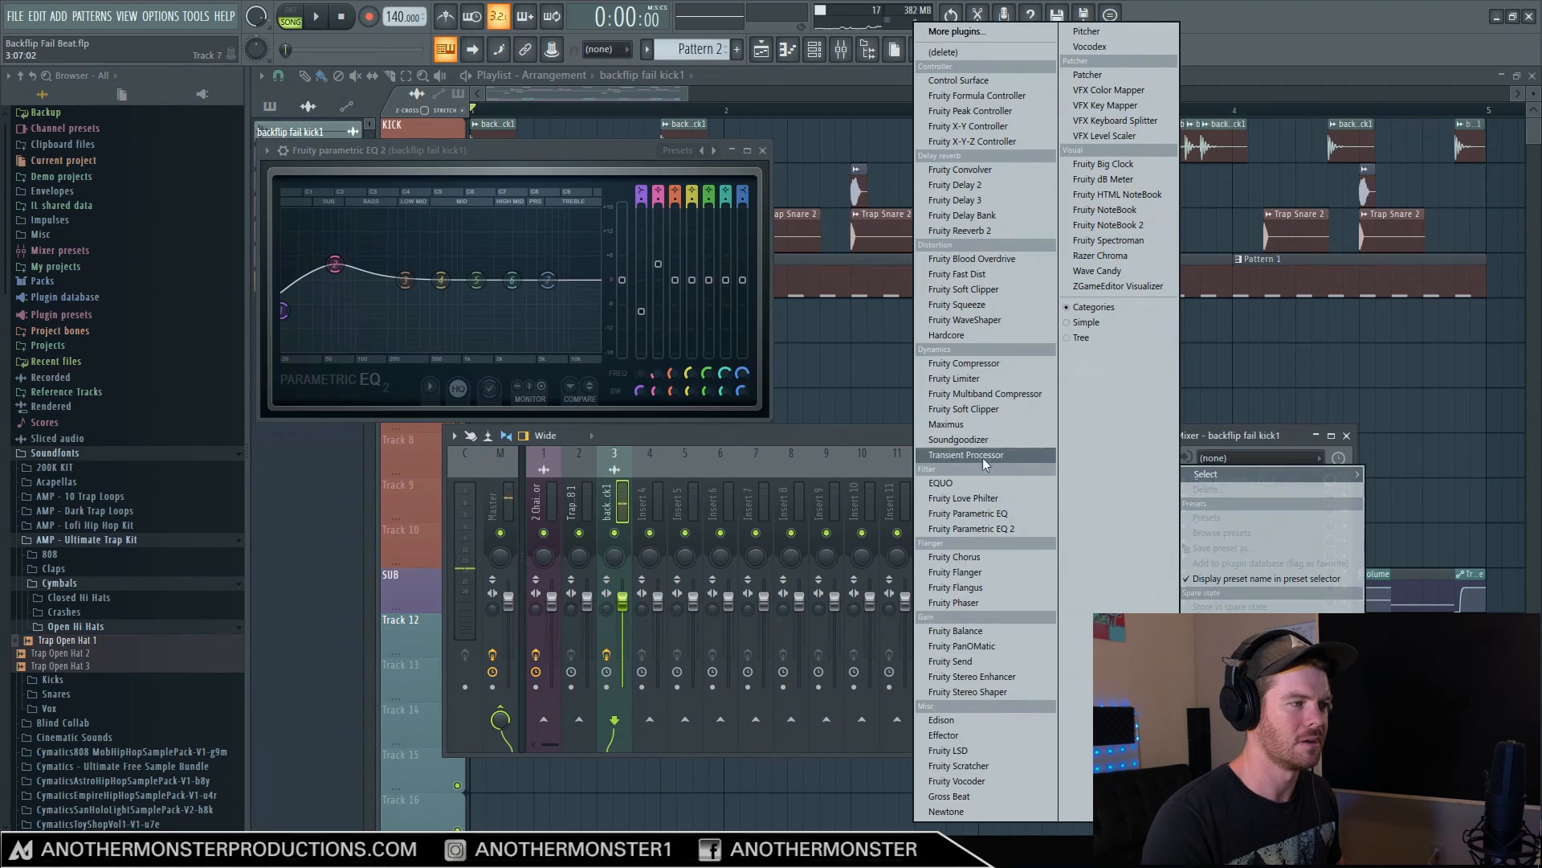
left_click(964, 440)
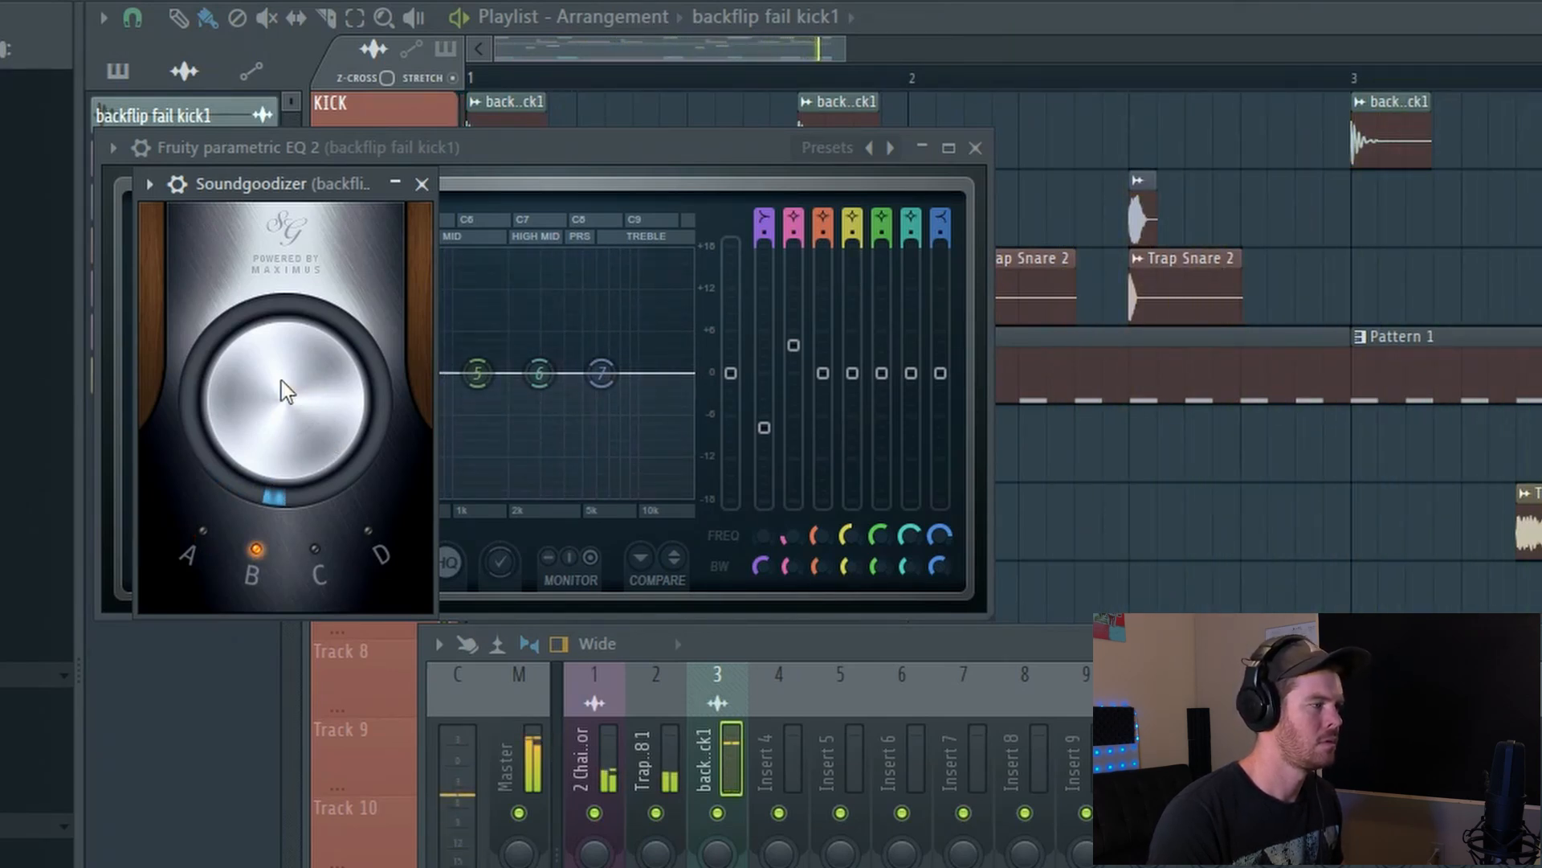
left_click_drag(281, 381, 281, 344)
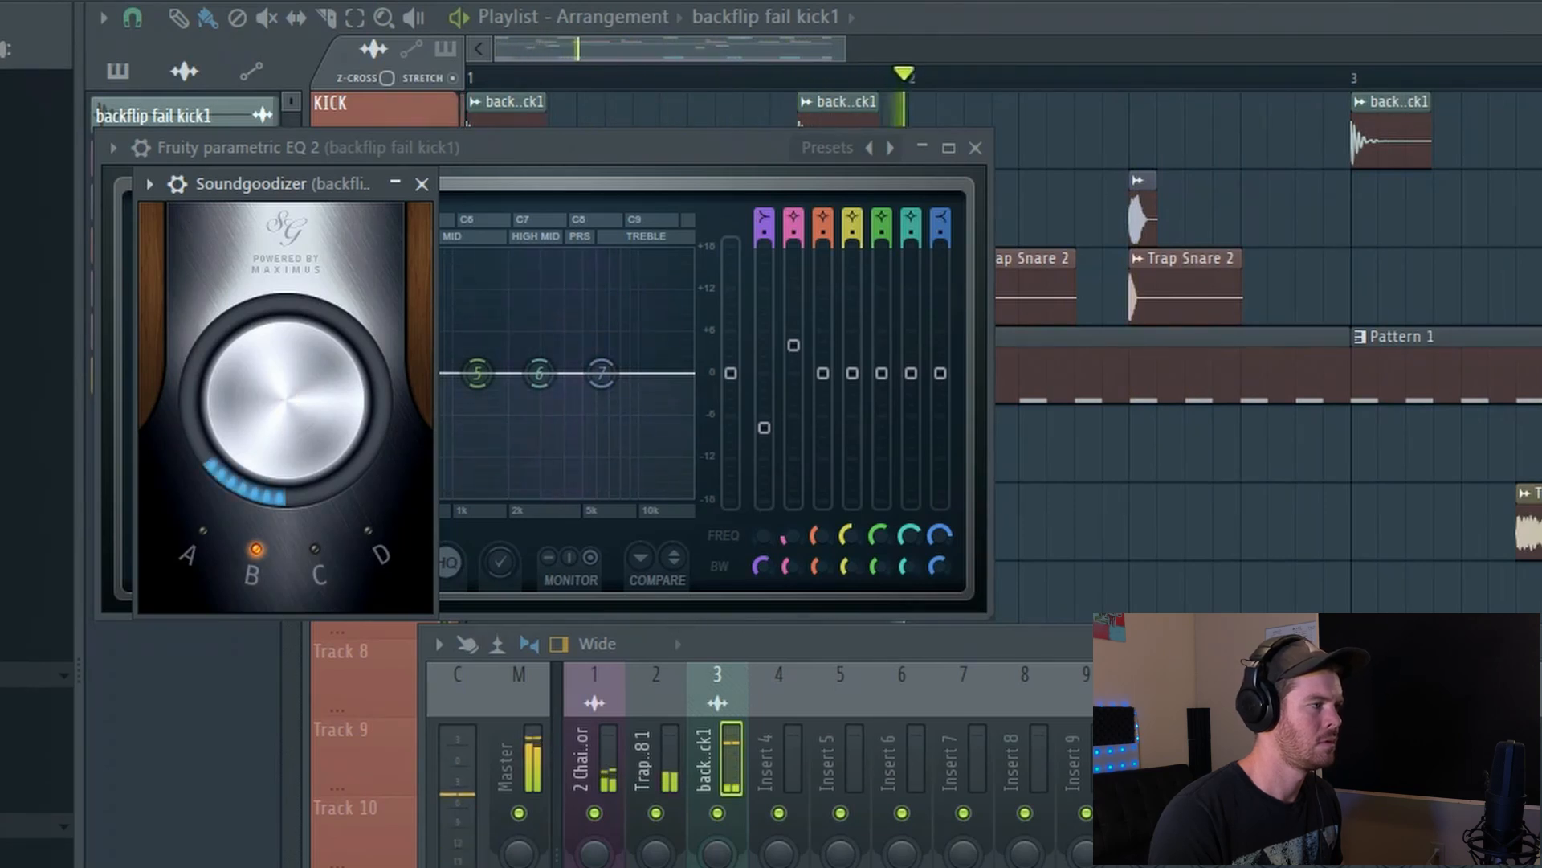
left_click(316, 553)
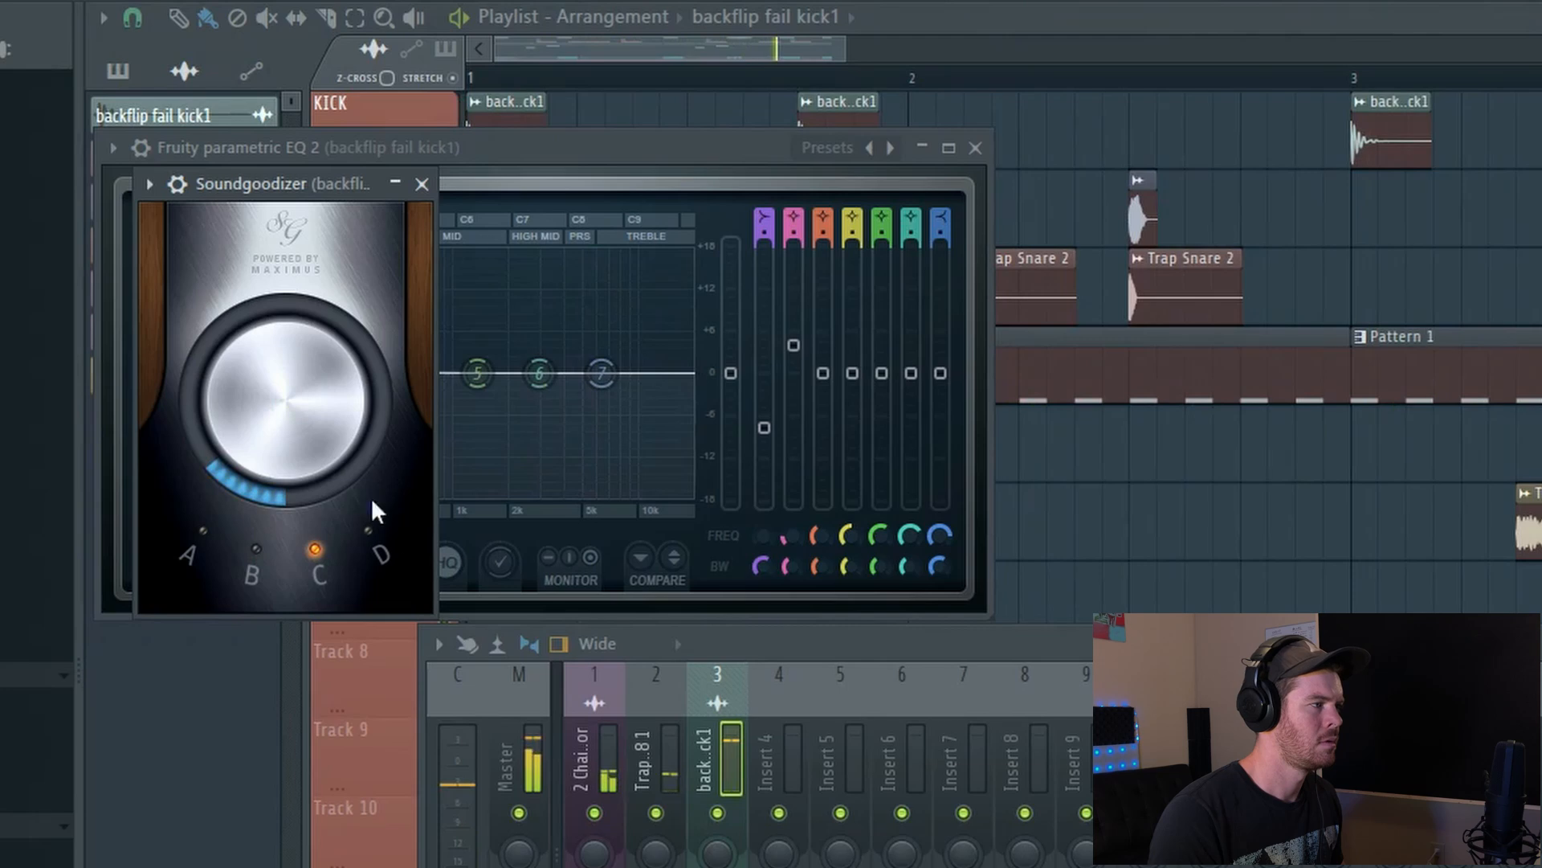
left_click(368, 532)
left_click(227, 545)
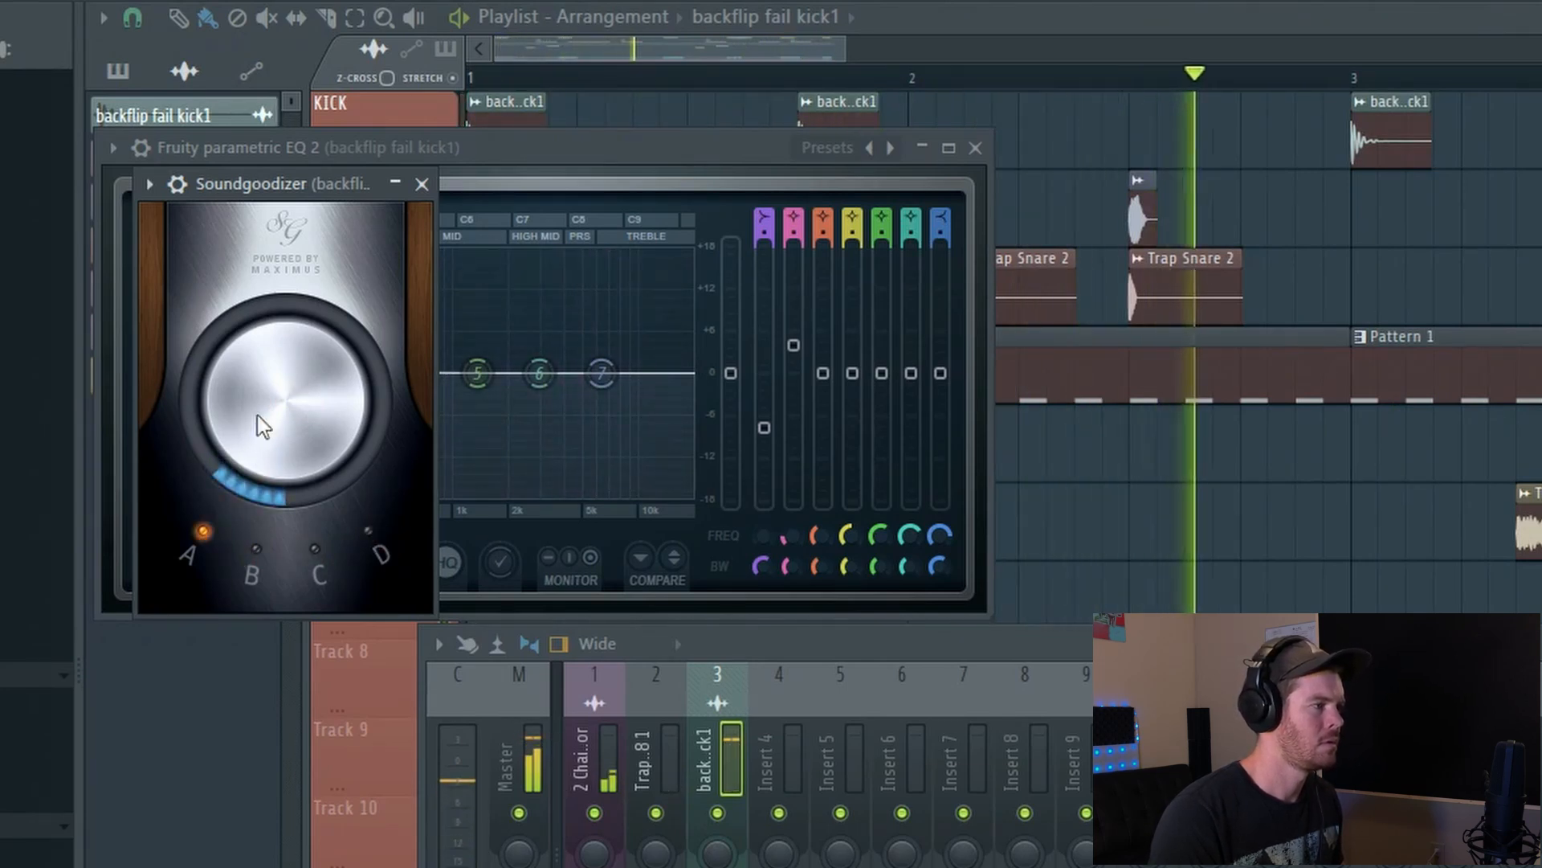
left_click_drag(257, 414, 257, 429)
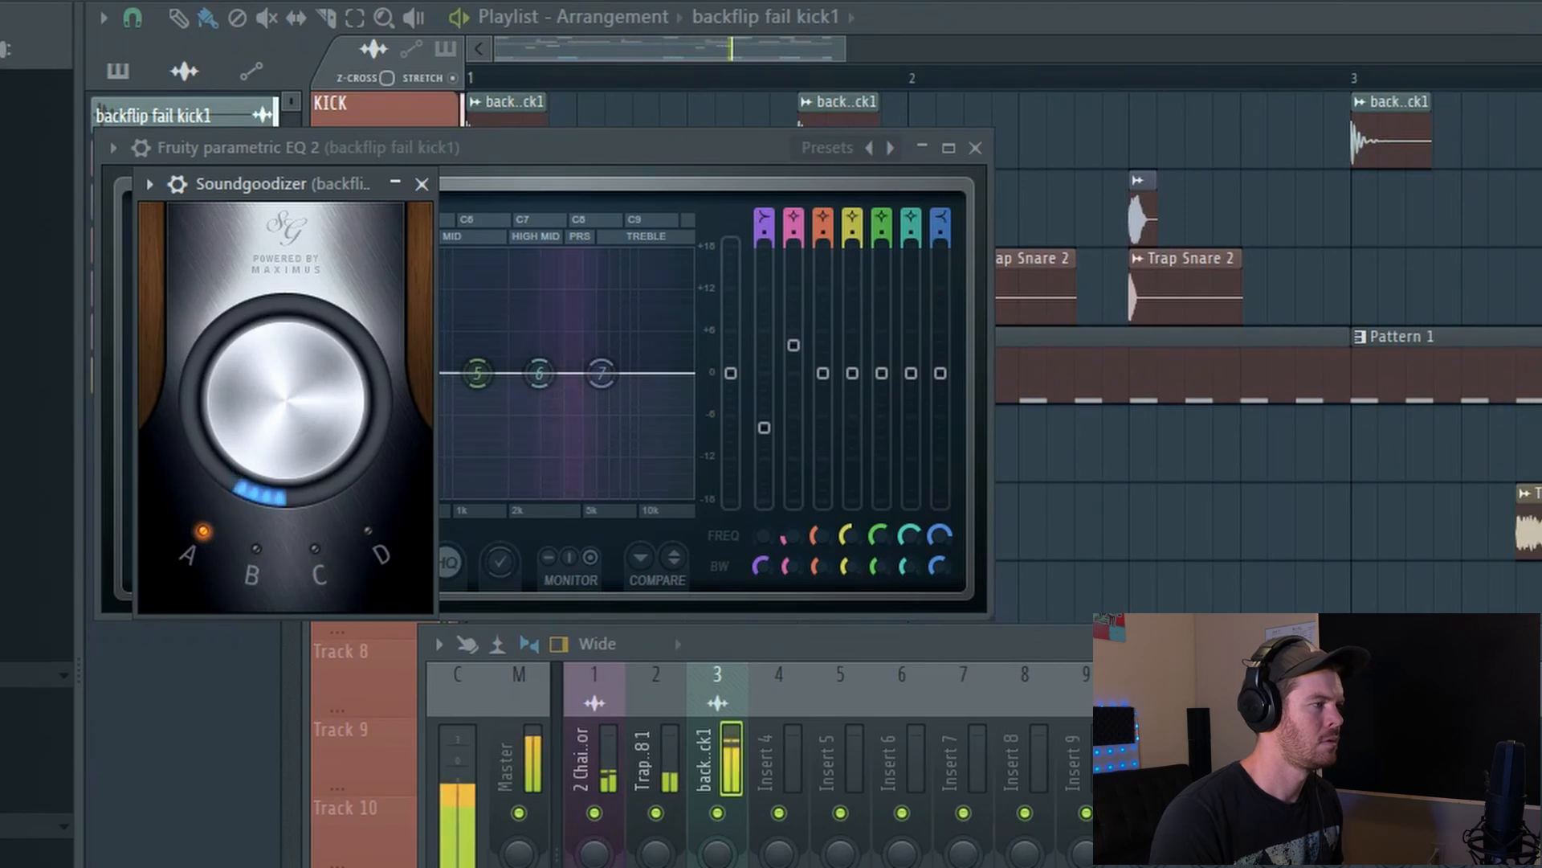
Reduce the kick's highs in the EQ by lowering band 7 to about -9 dB and band 6 to about -1 dB.
left_click(566, 169)
left_click_drag(912, 375, 940, 470)
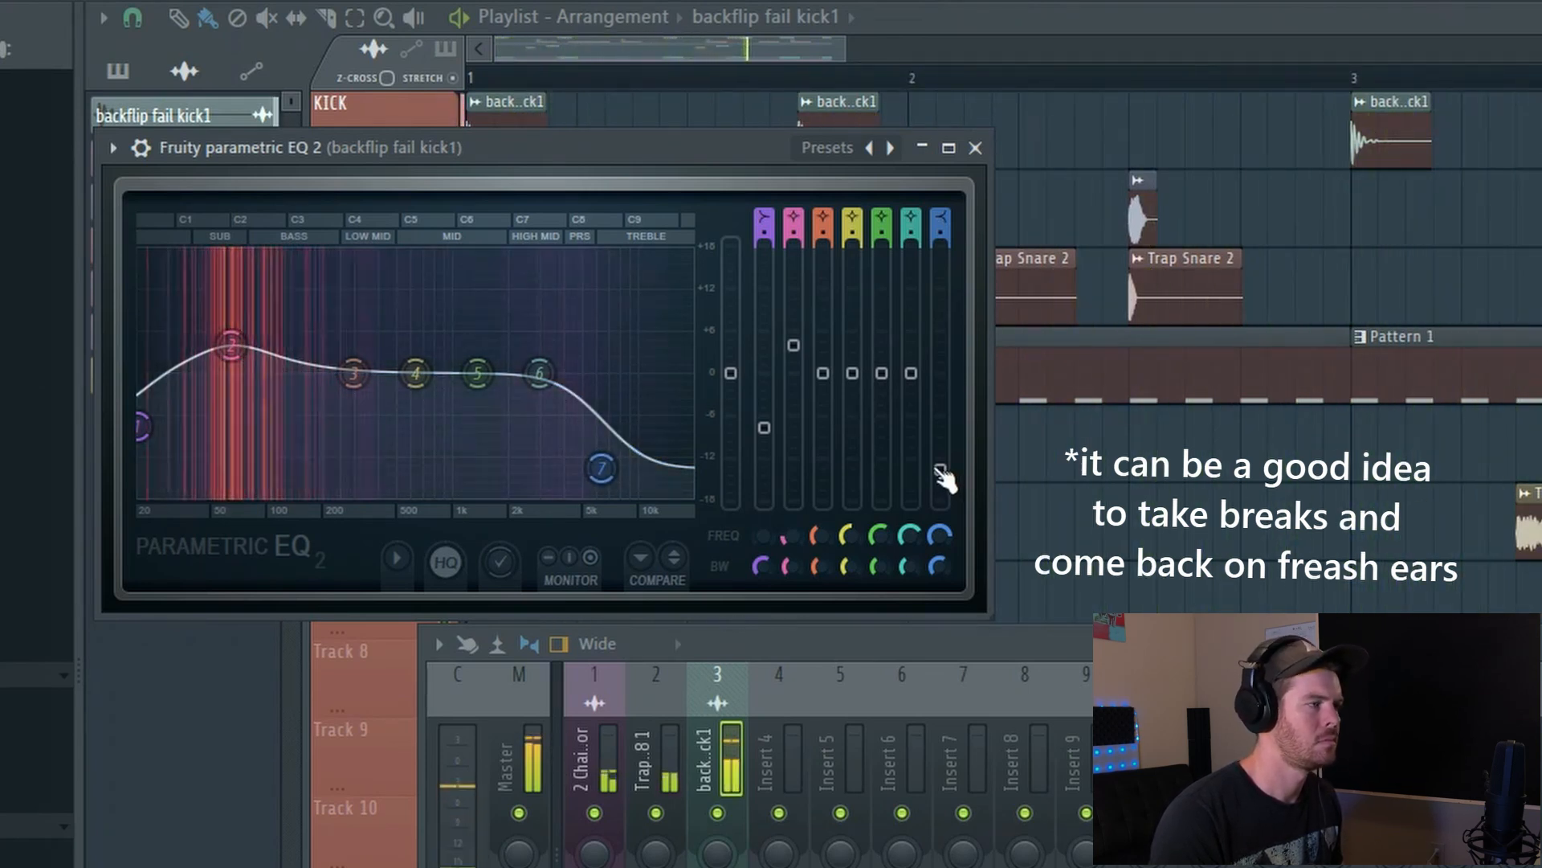
left_click_drag(940, 469, 940, 464)
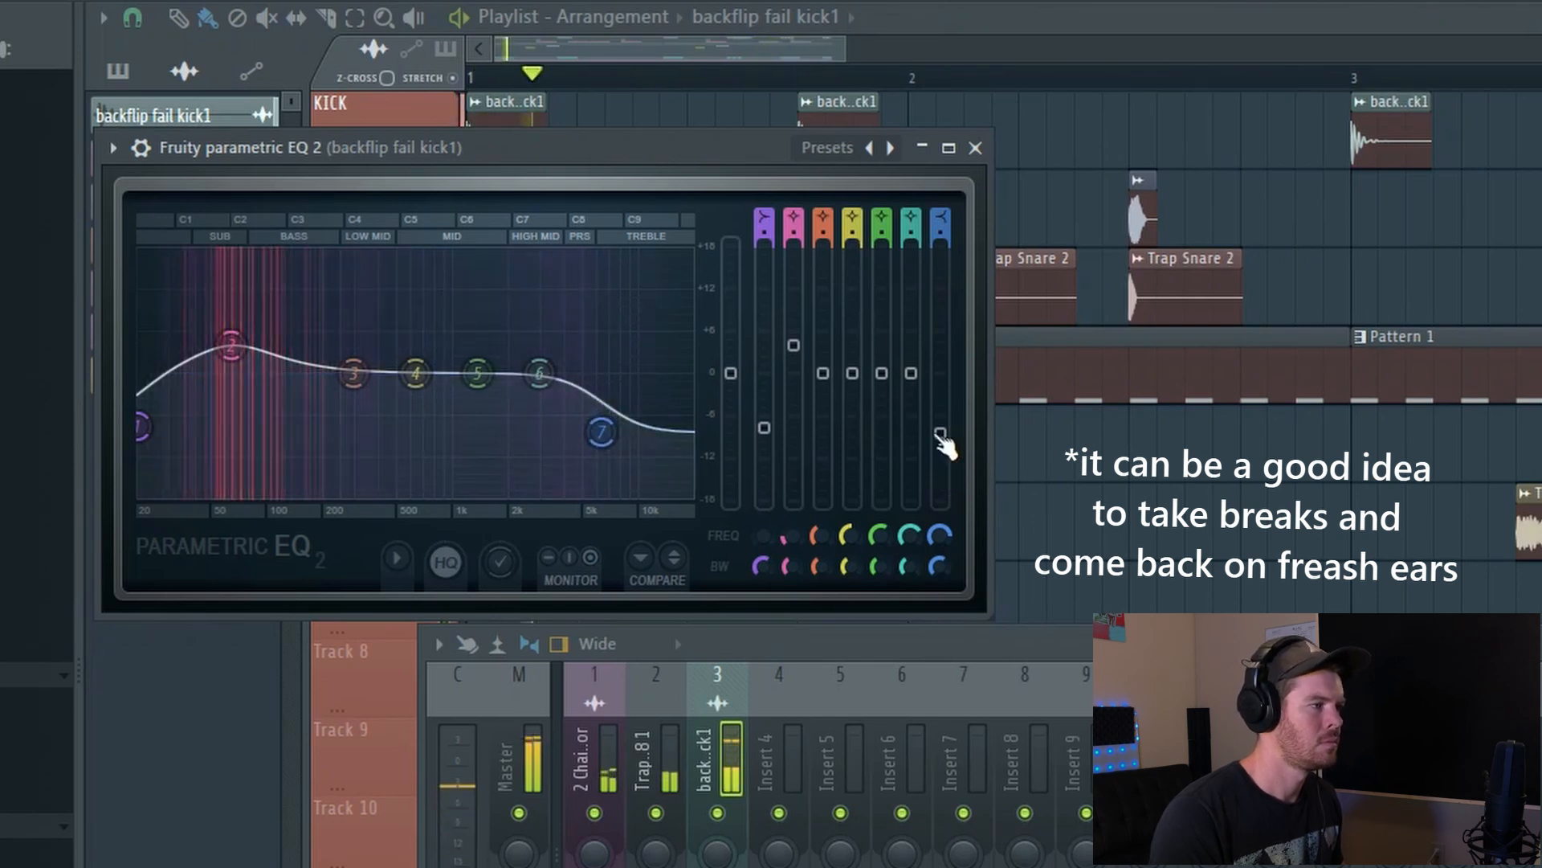
left_click_drag(911, 372, 911, 379)
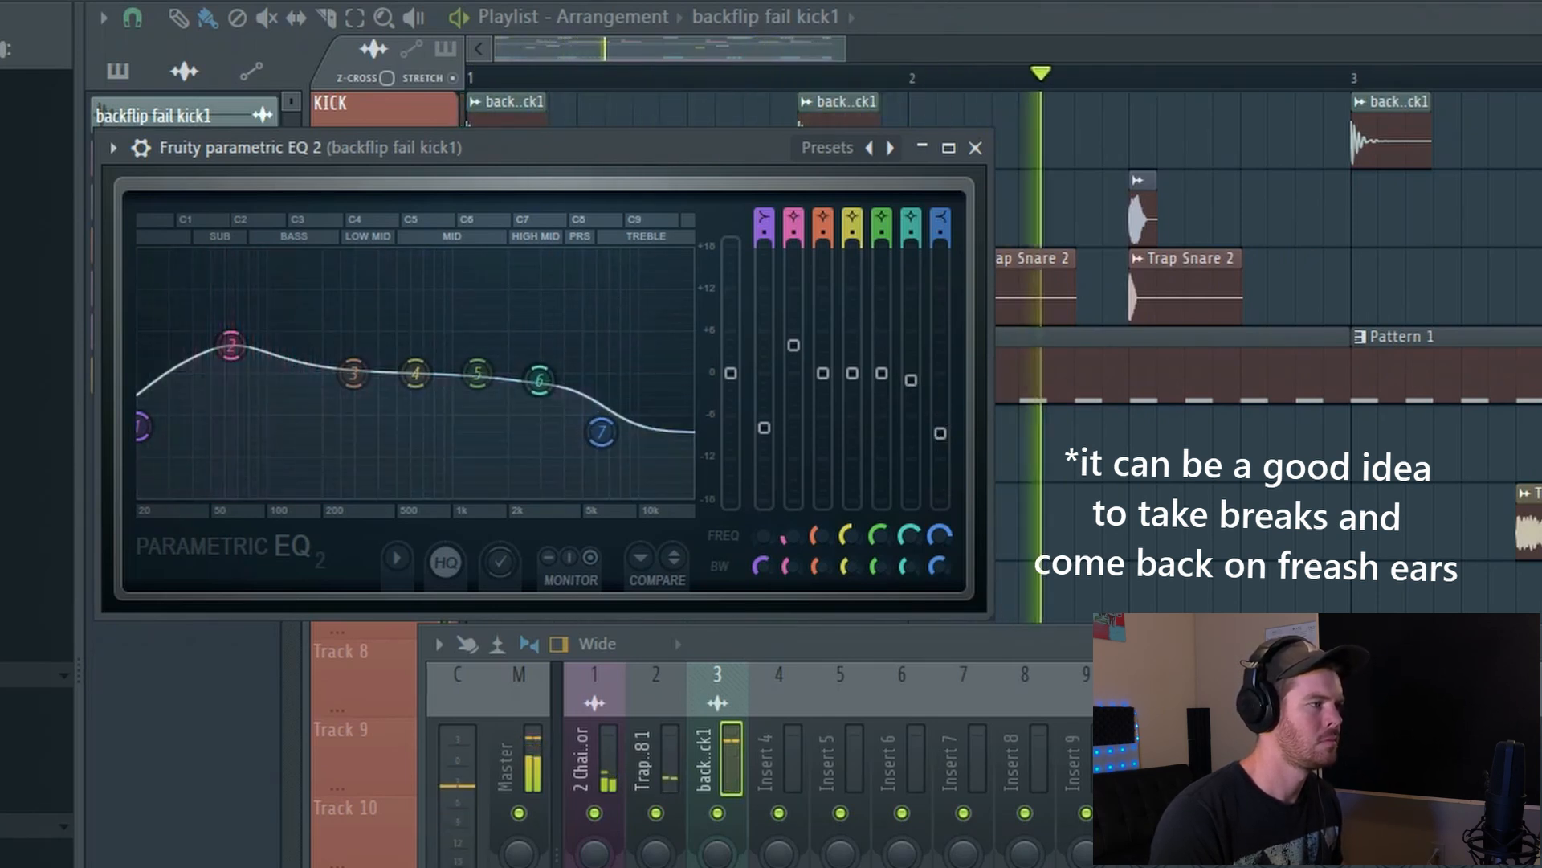
Deepen the high cut to about -12 dB on band 7 and -4 dB on a slightly higher band 6, and raise bands 3 and 4 about 1 dB.
left_click_drag(940, 433, 940, 441)
left_click_drag(909, 535, 910, 530)
left_click_drag(940, 441, 939, 450)
left_click_drag(911, 380, 911, 384)
left_click_drag(940, 450, 940, 459)
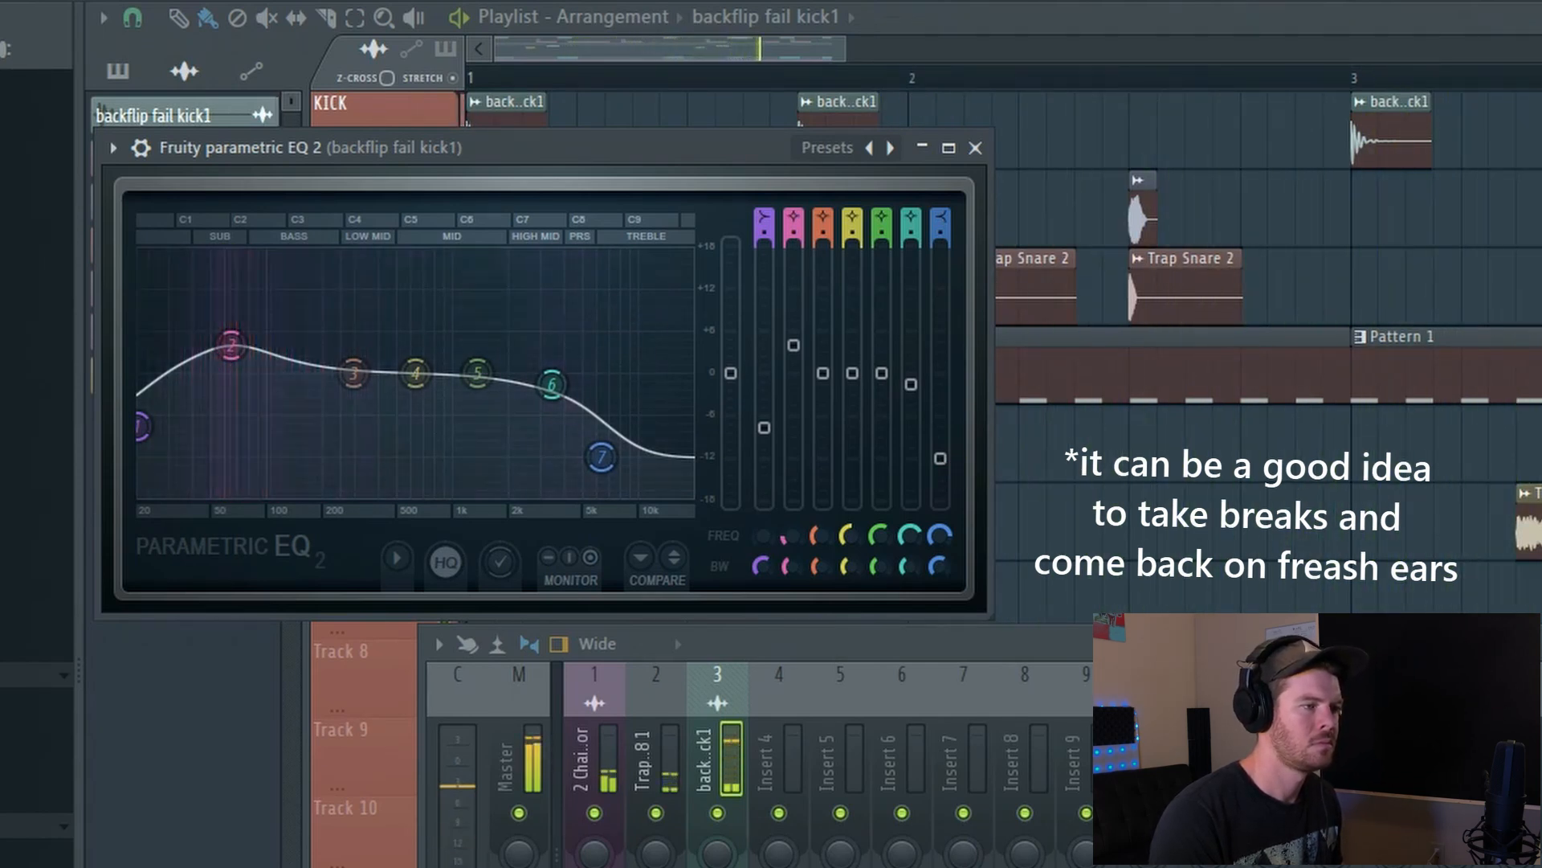
left_click_drag(552, 384, 552, 400)
left_click_drag(823, 373, 852, 365)
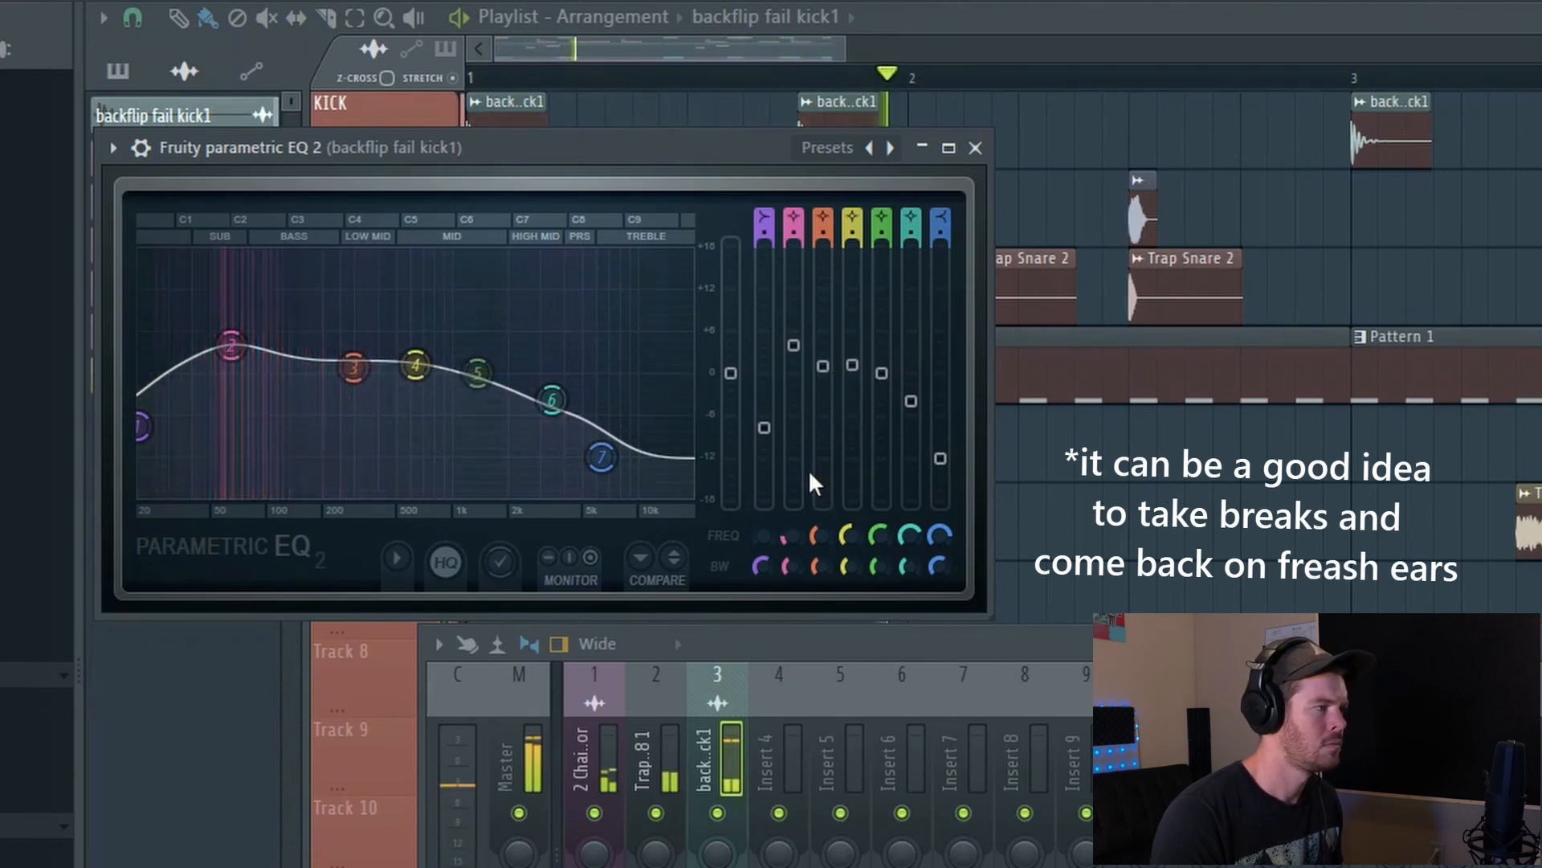